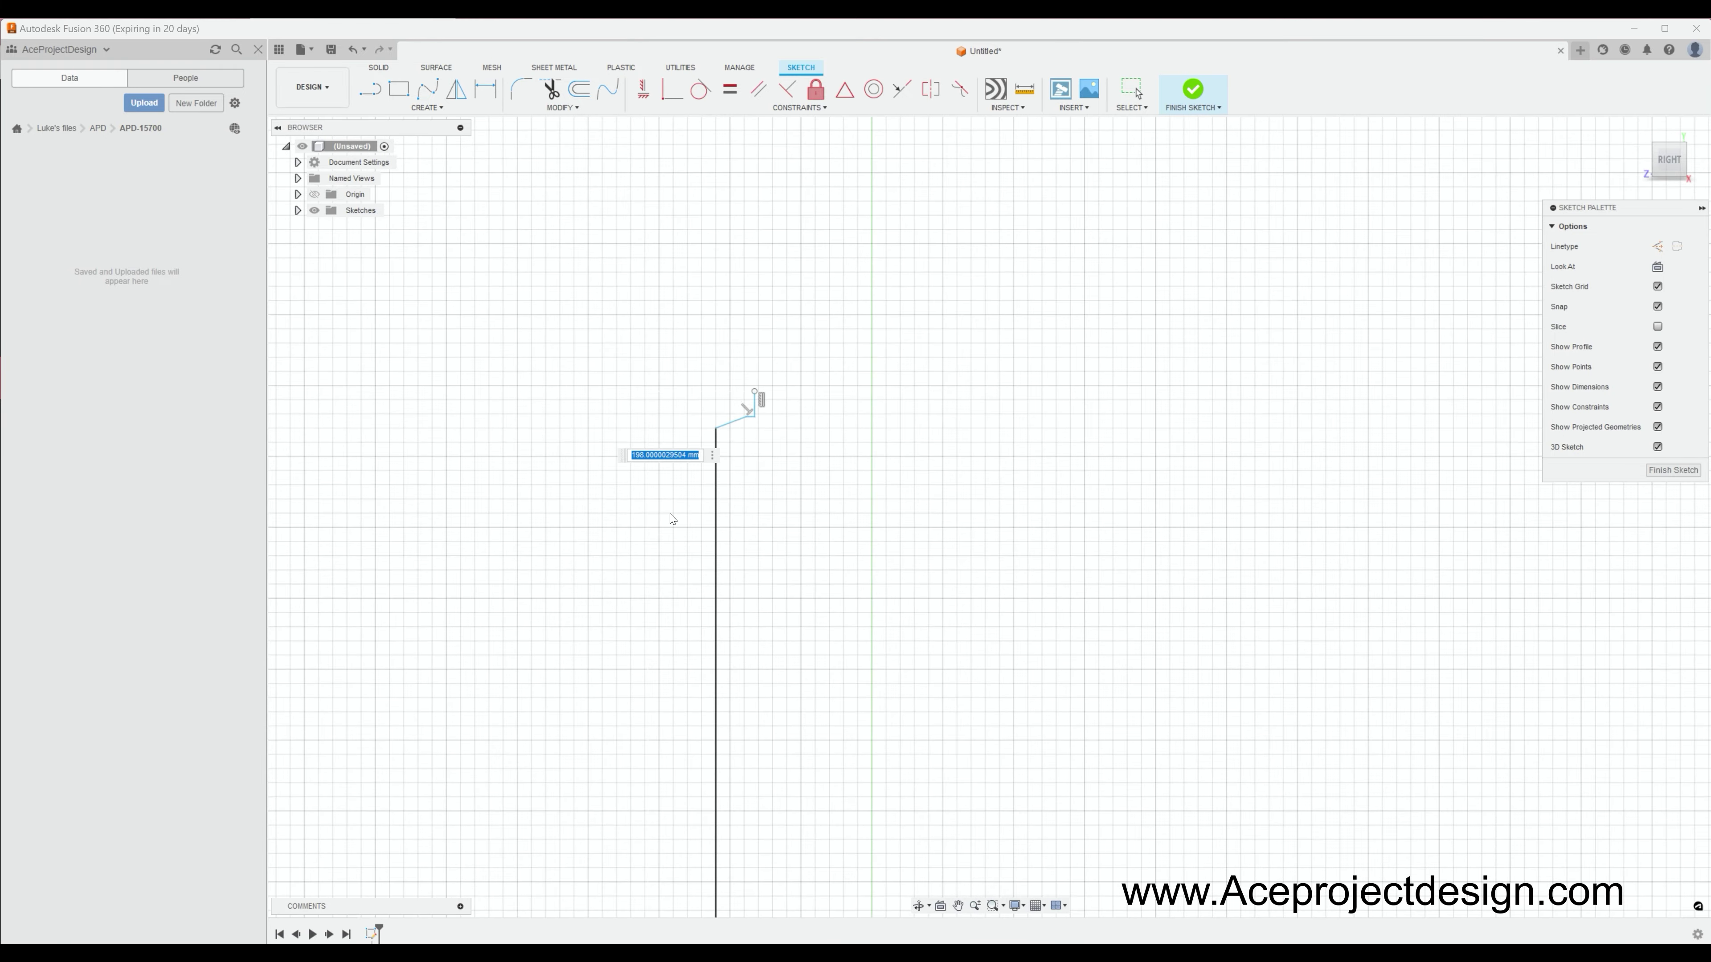
Step: Dimension the profile with a 200 height, 45 top width and 10 diagonal drop
{"action": "key", "text": "Return"}
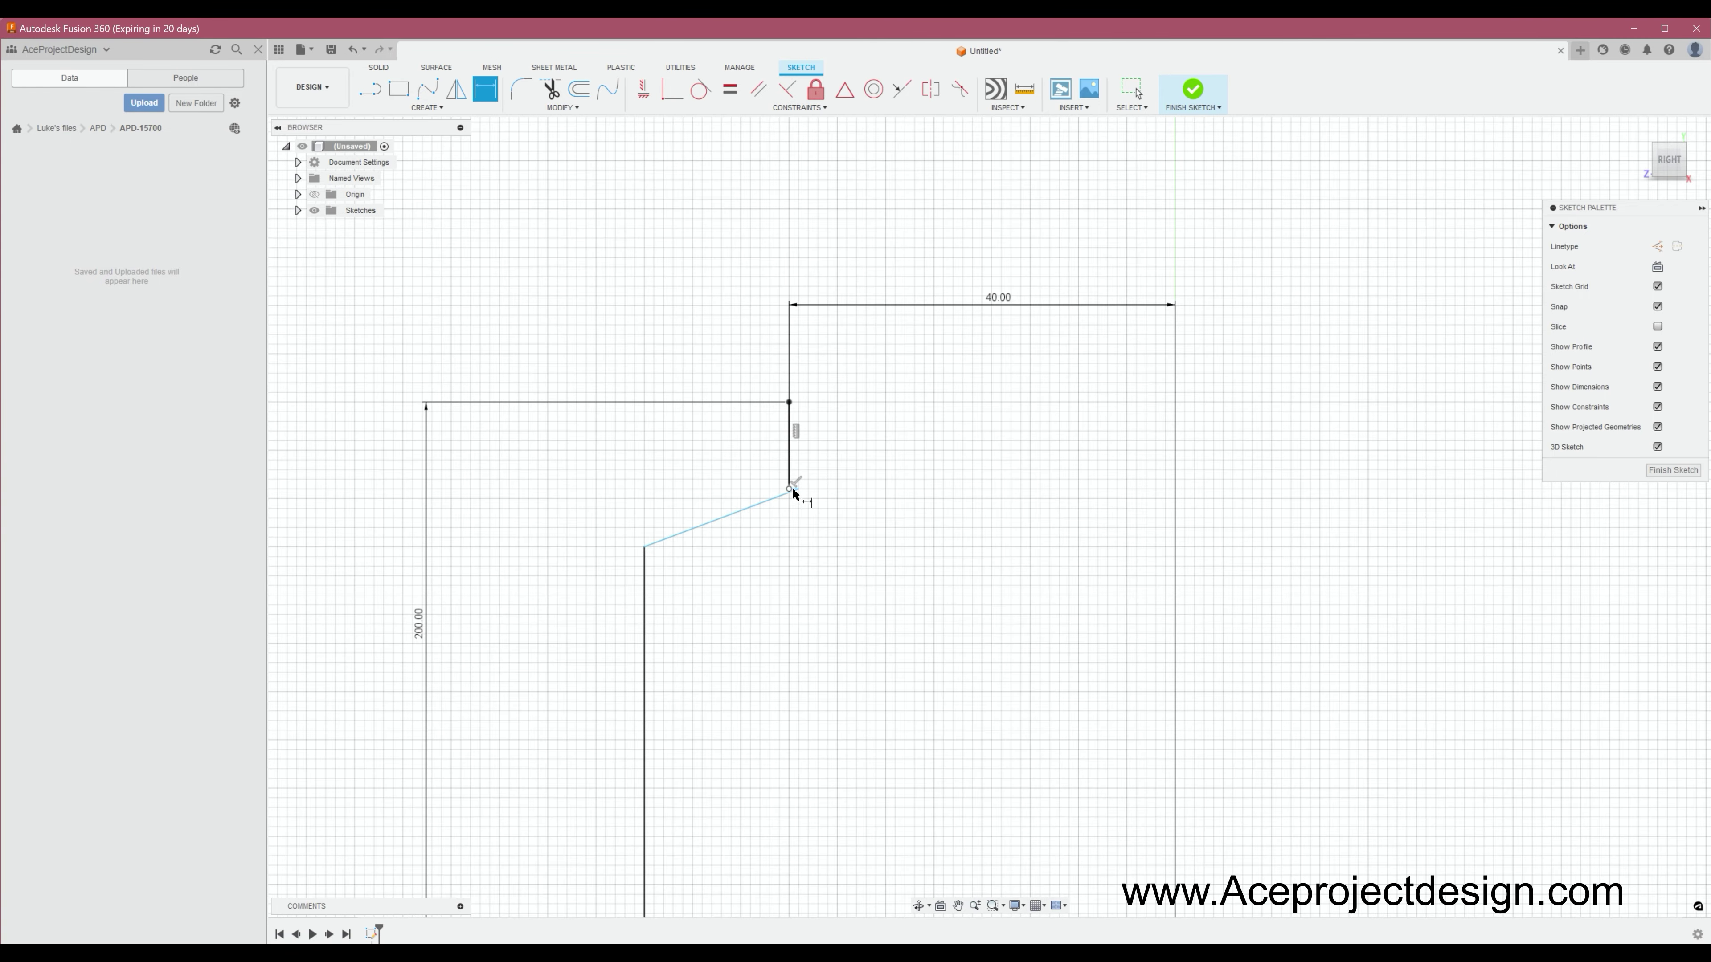
{"action": "left_click", "coordinate": [1008, 301]}
{"action": "type", "text": "45"}
{"action": "key", "text": "Return"}
{"action": "left_click", "coordinate": [680, 476]}
{"action": "left_click", "coordinate": [614, 499]}
{"action": "type", "text": "10"}
{"action": "key", "text": "Return"}
Step: Set the diagonal's horizontal run to 7 and change its vertical drop to 7
{"action": "left_click", "coordinate": [725, 371]}
{"action": "type", "text": "7"}
{"action": "key", "text": "Return"}
{"action": "double_click", "coordinate": [614, 513]}
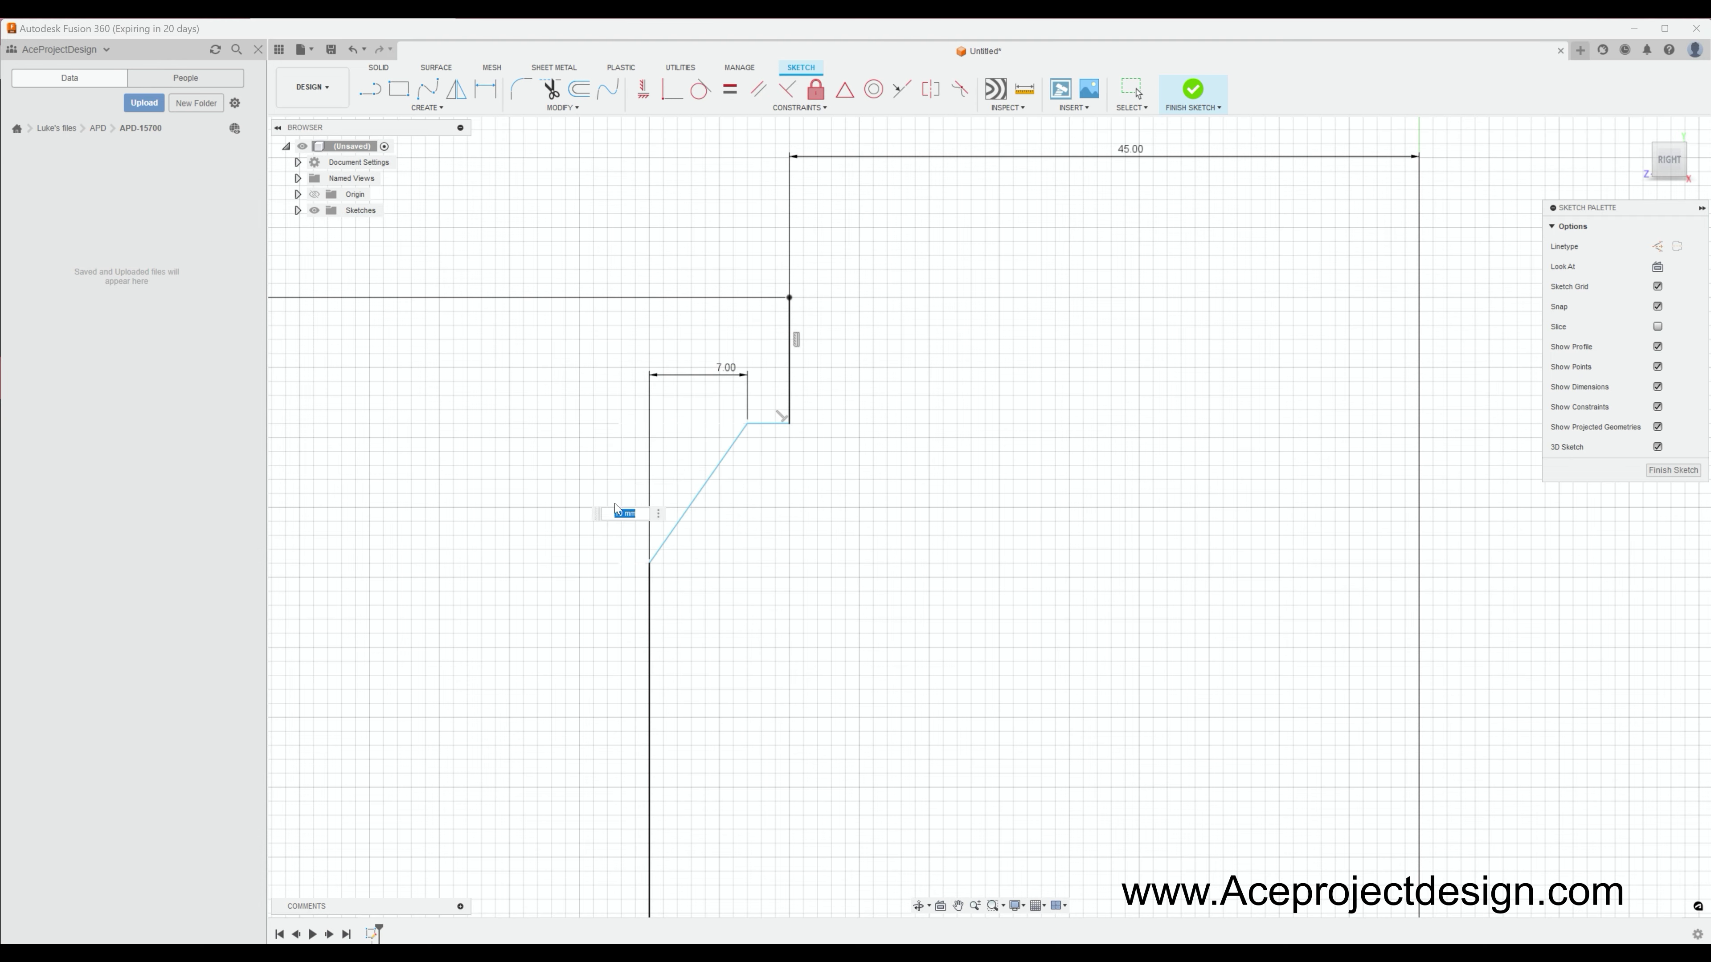
{"action": "type", "text": "7"}
{"action": "key", "text": "Return"}
Step: Round the neck bends with R5 fillets and the top corner with an R1 fillet
{"action": "key", "text": "f"}
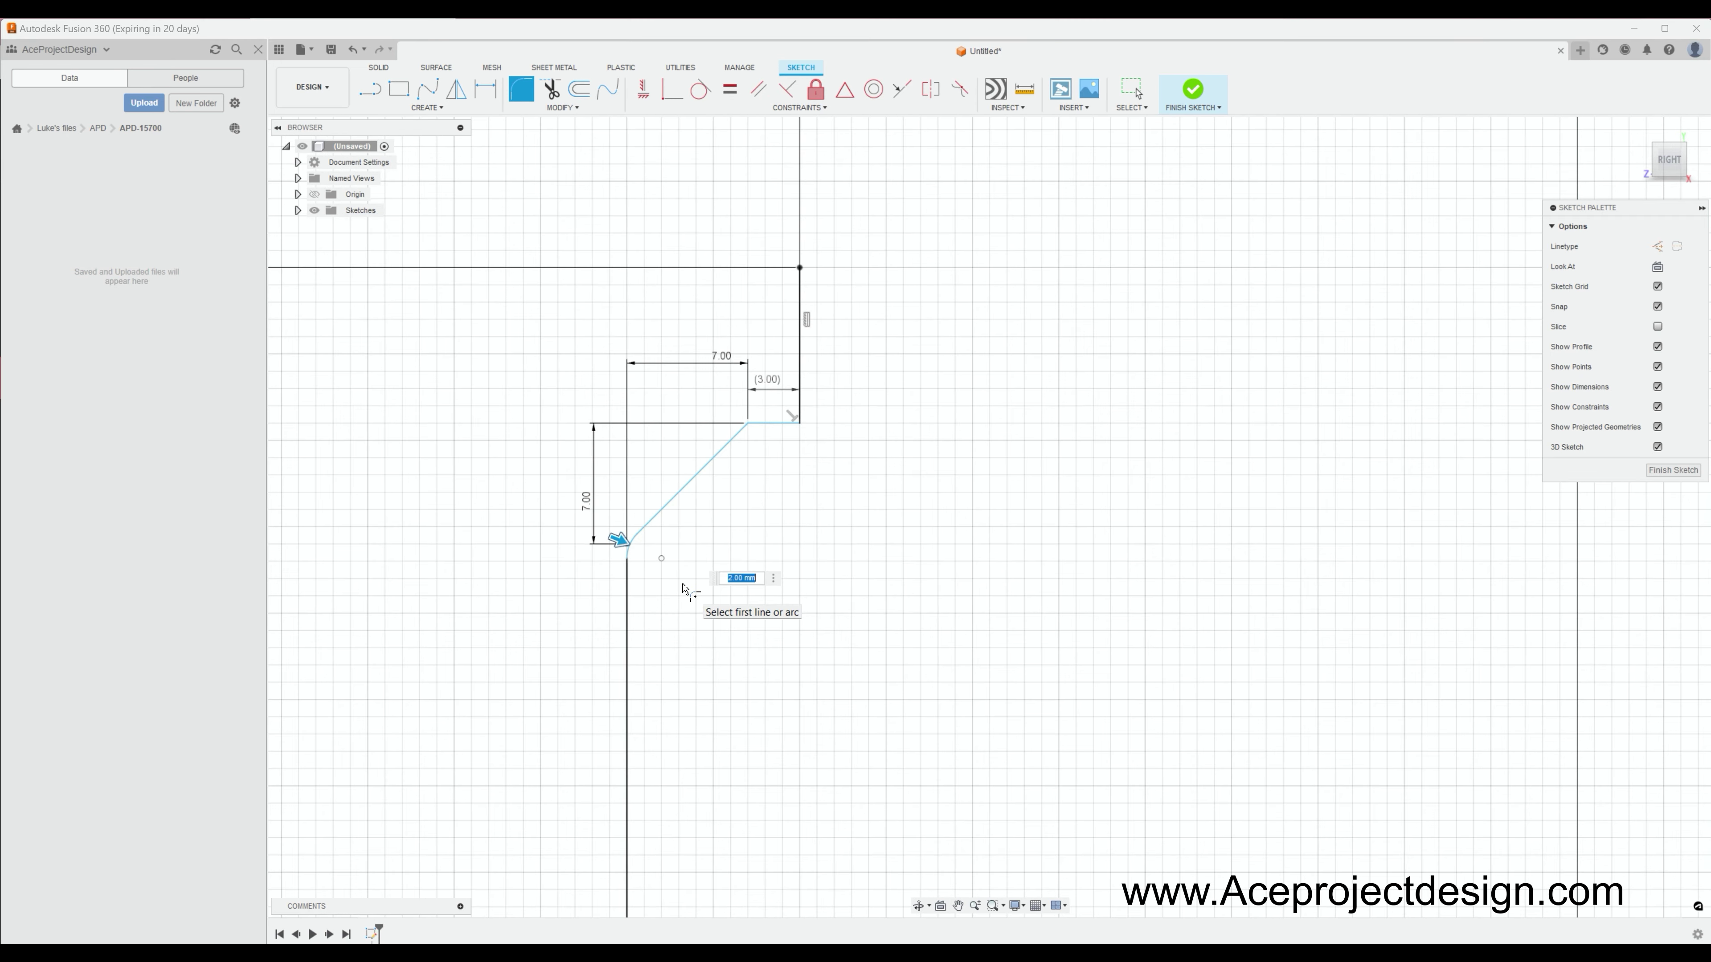
{"action": "key", "text": "Return"}
{"action": "key", "text": "f"}
{"action": "left_click", "coordinate": [782, 414]}
{"action": "key", "text": "Return"}
{"action": "scroll", "coordinate": [781, 411], "scroll_direction": "up", "scroll_amount": 1}
{"action": "scroll", "coordinate": [782, 411], "scroll_direction": "up", "scroll_amount": 1}
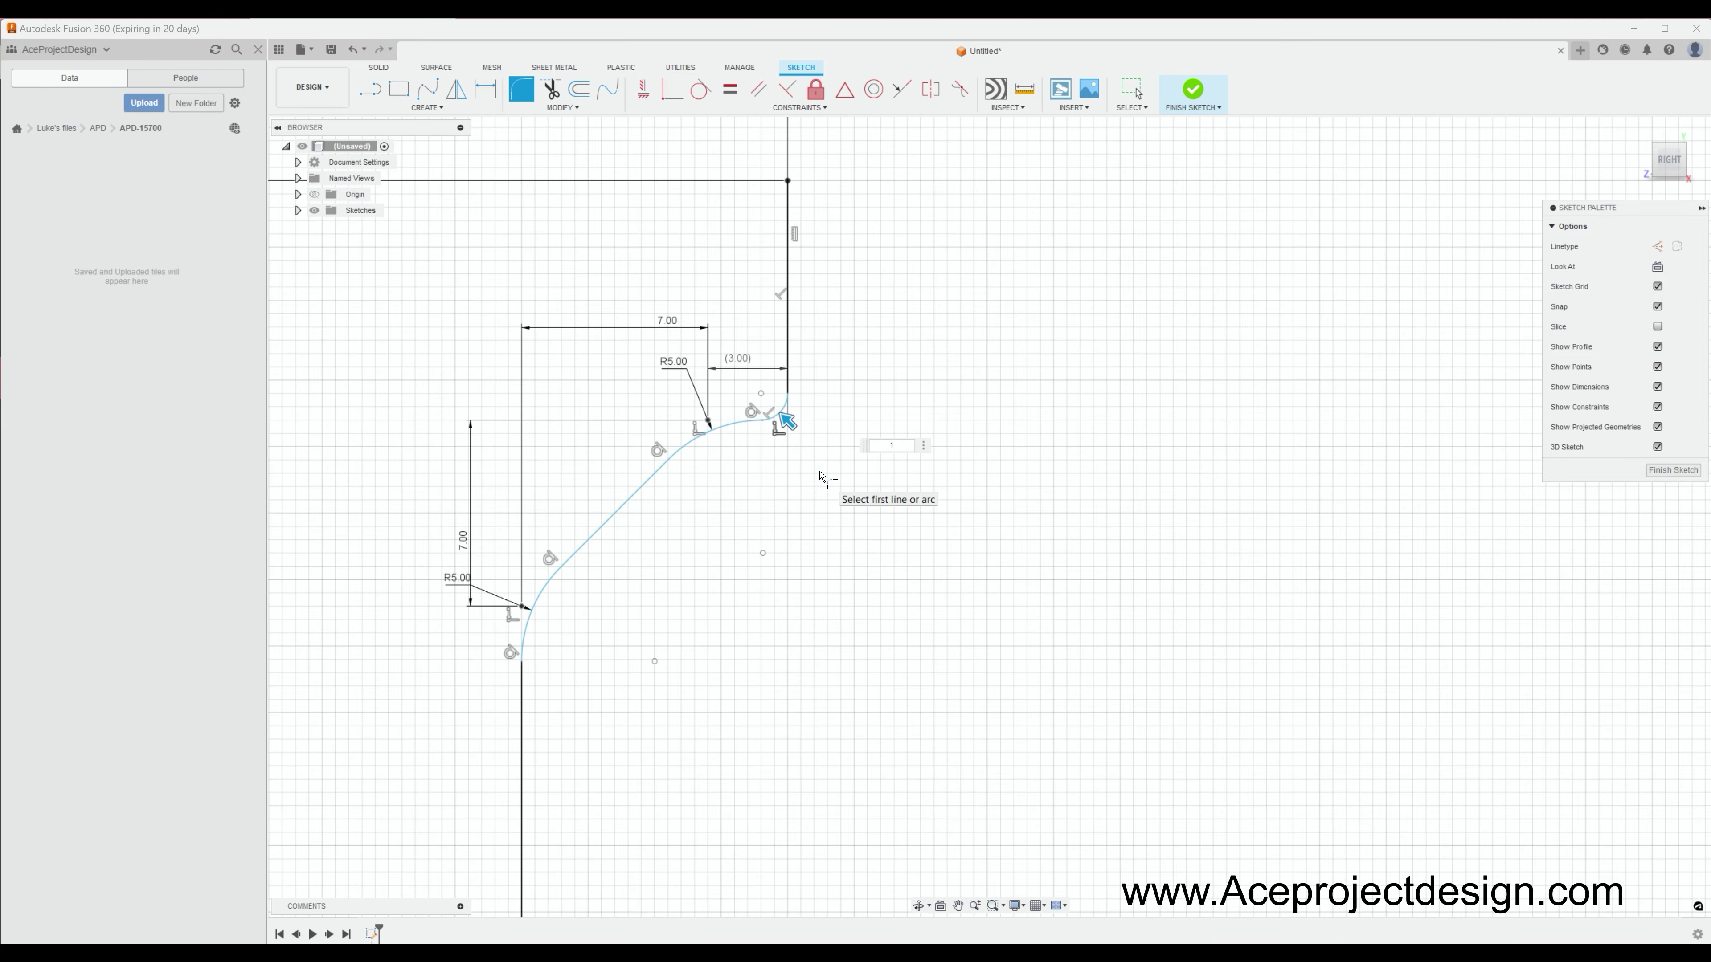
{"action": "key", "text": "Return"}
Step: Set the neck height to 8 and begin a 1 mm offset of the outline
{"action": "scroll", "coordinate": [822, 476], "scroll_direction": "down", "scroll_amount": 2}
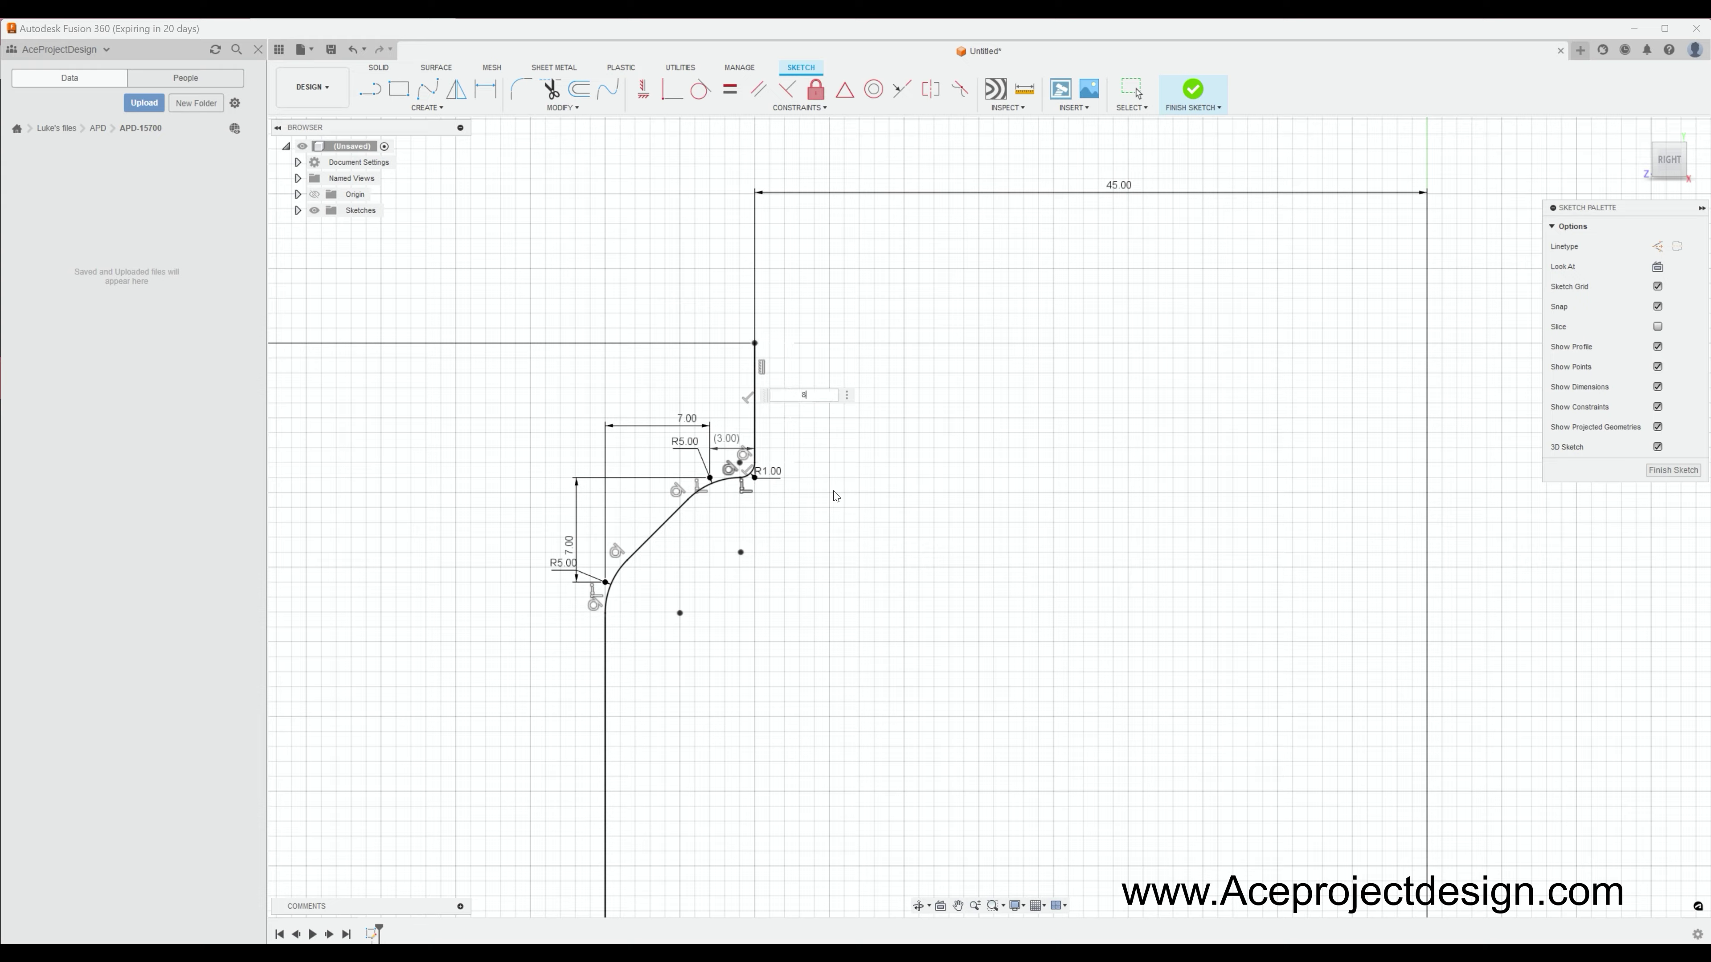
{"action": "key", "text": "Return"}
{"action": "scroll", "coordinate": [745, 334], "scroll_direction": "down", "scroll_amount": 3}
{"action": "scroll", "coordinate": [779, 317], "scroll_direction": "up", "scroll_amount": 3}
{"action": "key", "text": "o"}
{"action": "type", "text": "-2"}
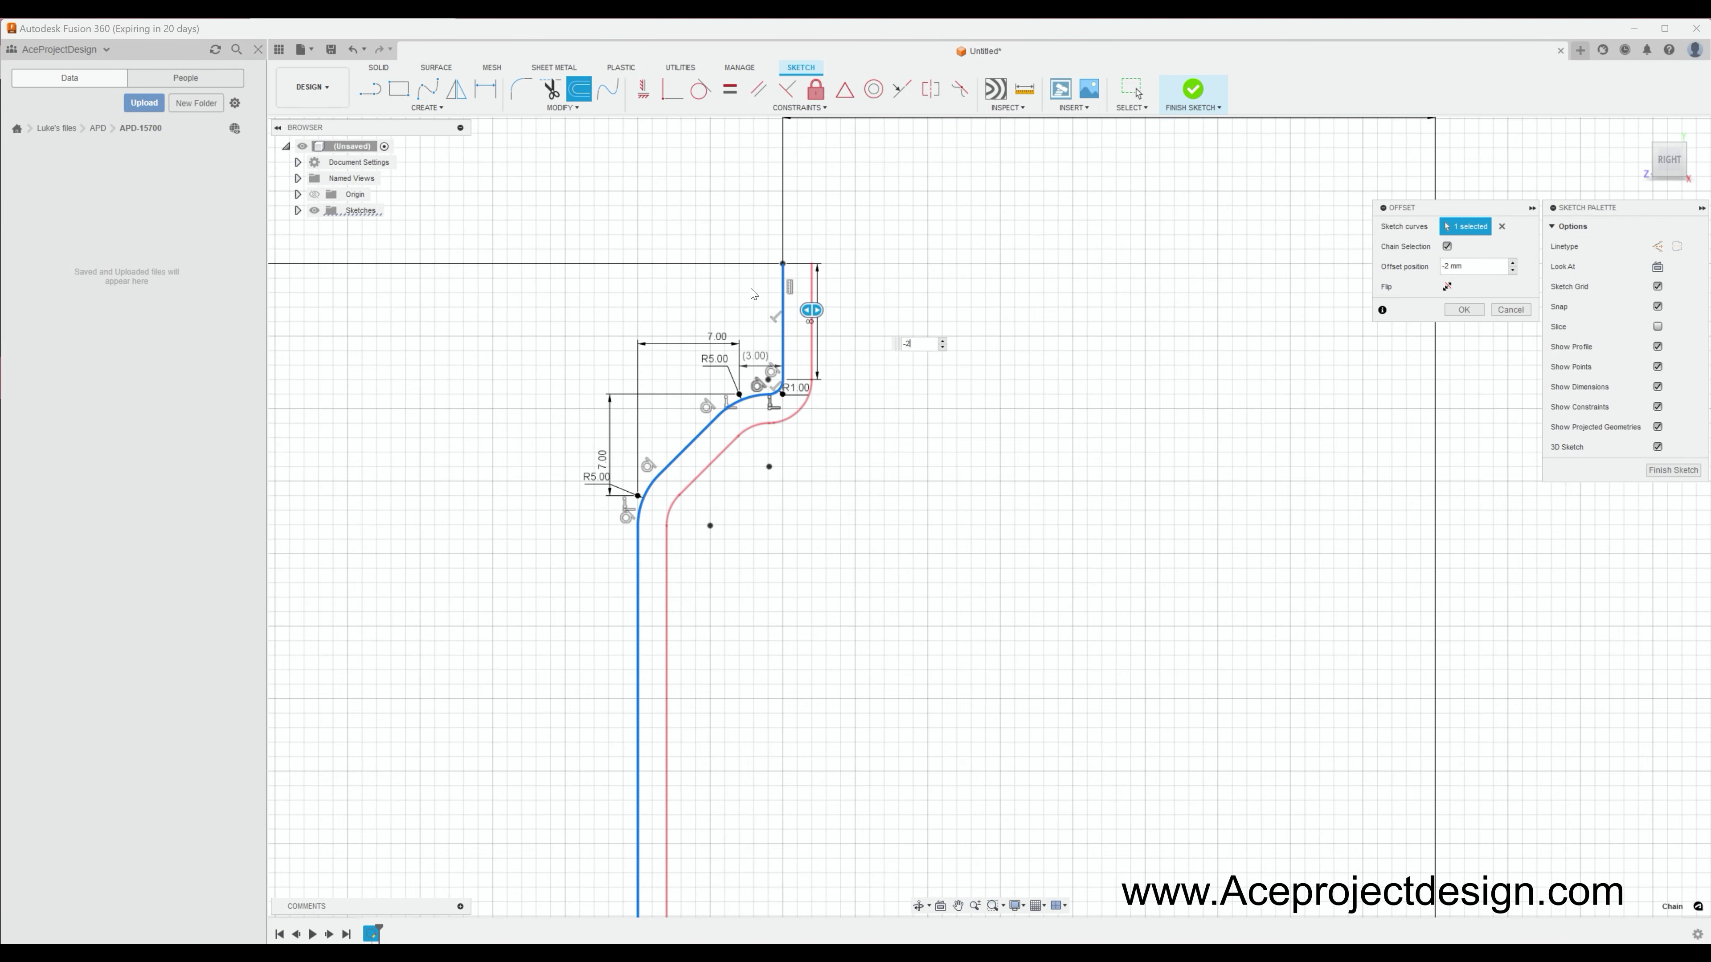
Step: Commit the 1 mm outline offset and round the bottom corner with a 20 mm fillet
{"action": "key", "text": "Return"}
{"action": "scroll", "coordinate": [916, 317], "scroll_direction": "down", "scroll_amount": 3}
{"action": "scroll", "coordinate": [753, 747], "scroll_direction": "up", "scroll_amount": 2}
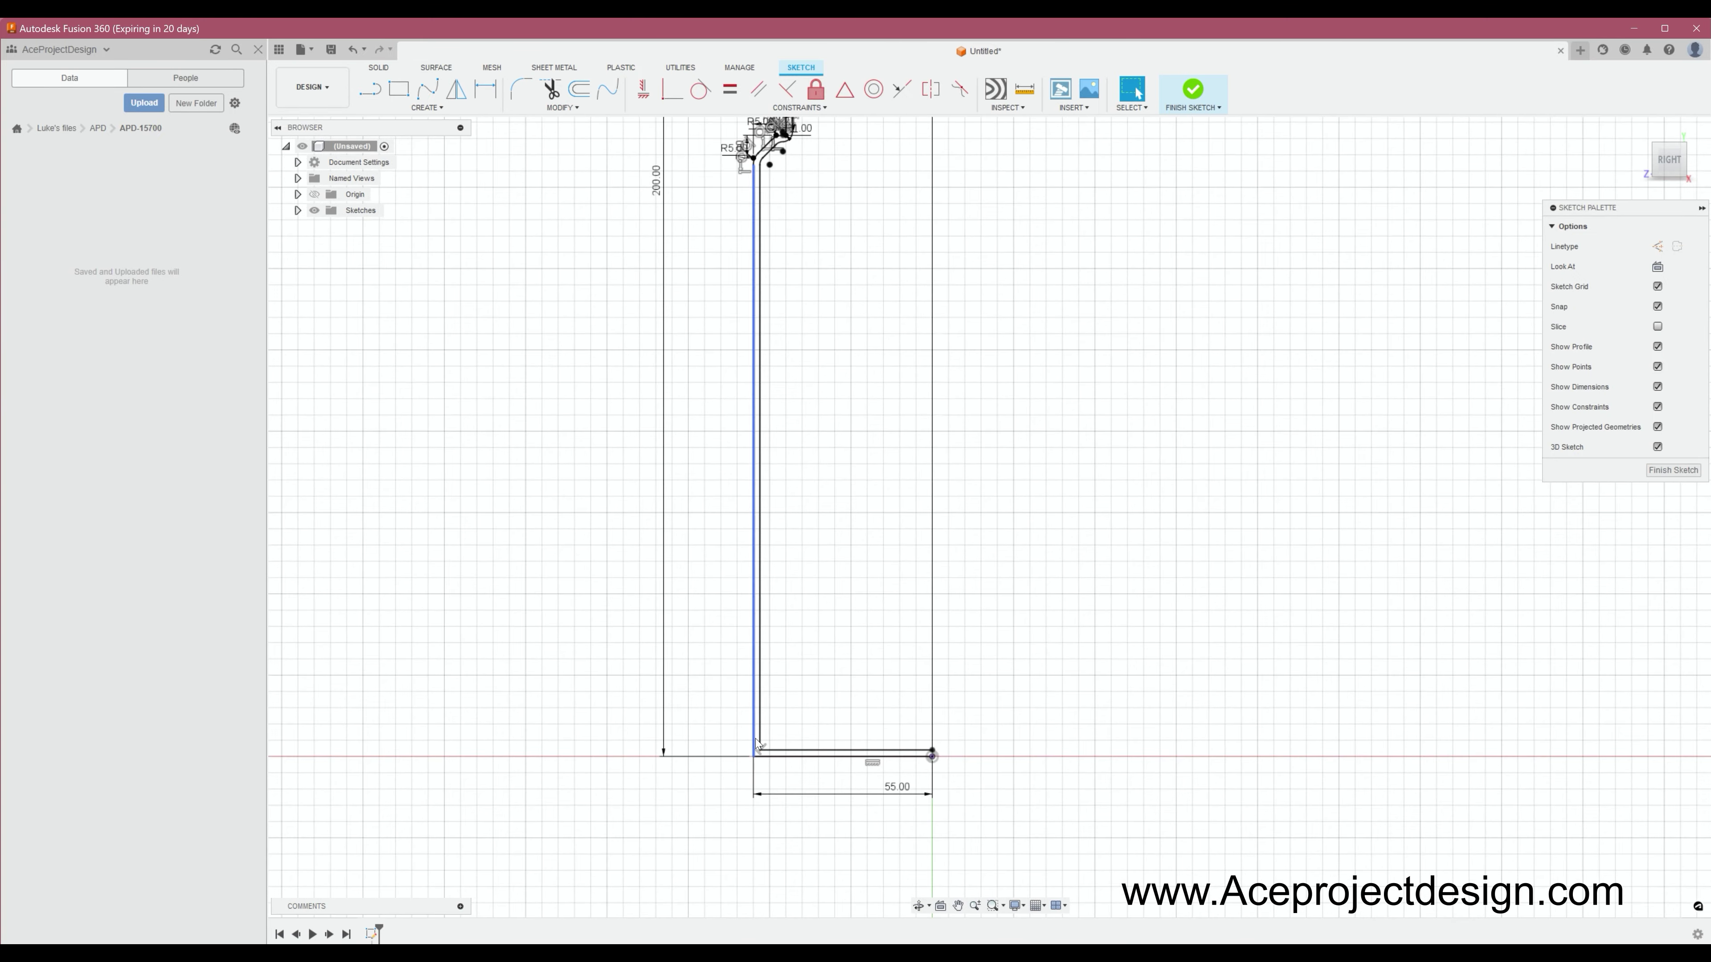
{"action": "left_click", "coordinate": [753, 715]}
{"action": "left_click", "coordinate": [784, 756]}
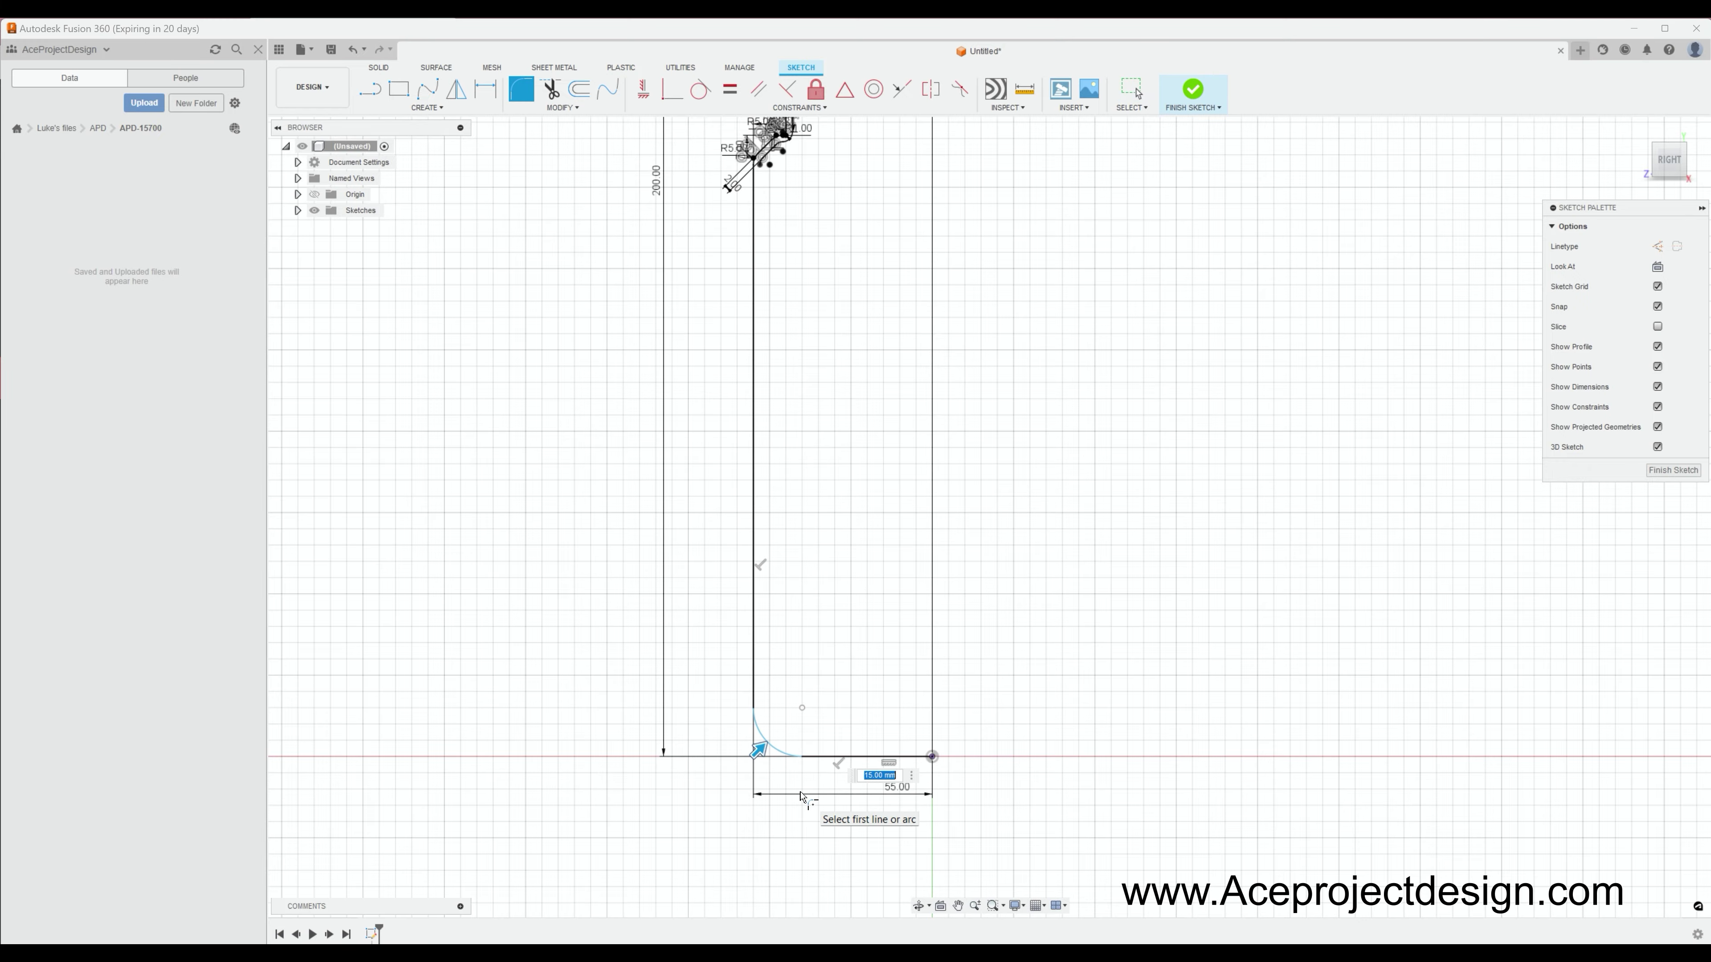
{"action": "key", "text": "Return"}
Step: Dimension the short neck line at 8
{"action": "scroll", "coordinate": [764, 135], "scroll_direction": "down", "scroll_amount": 3}
{"action": "scroll", "coordinate": [737, 432], "scroll_direction": "up", "scroll_amount": 4}
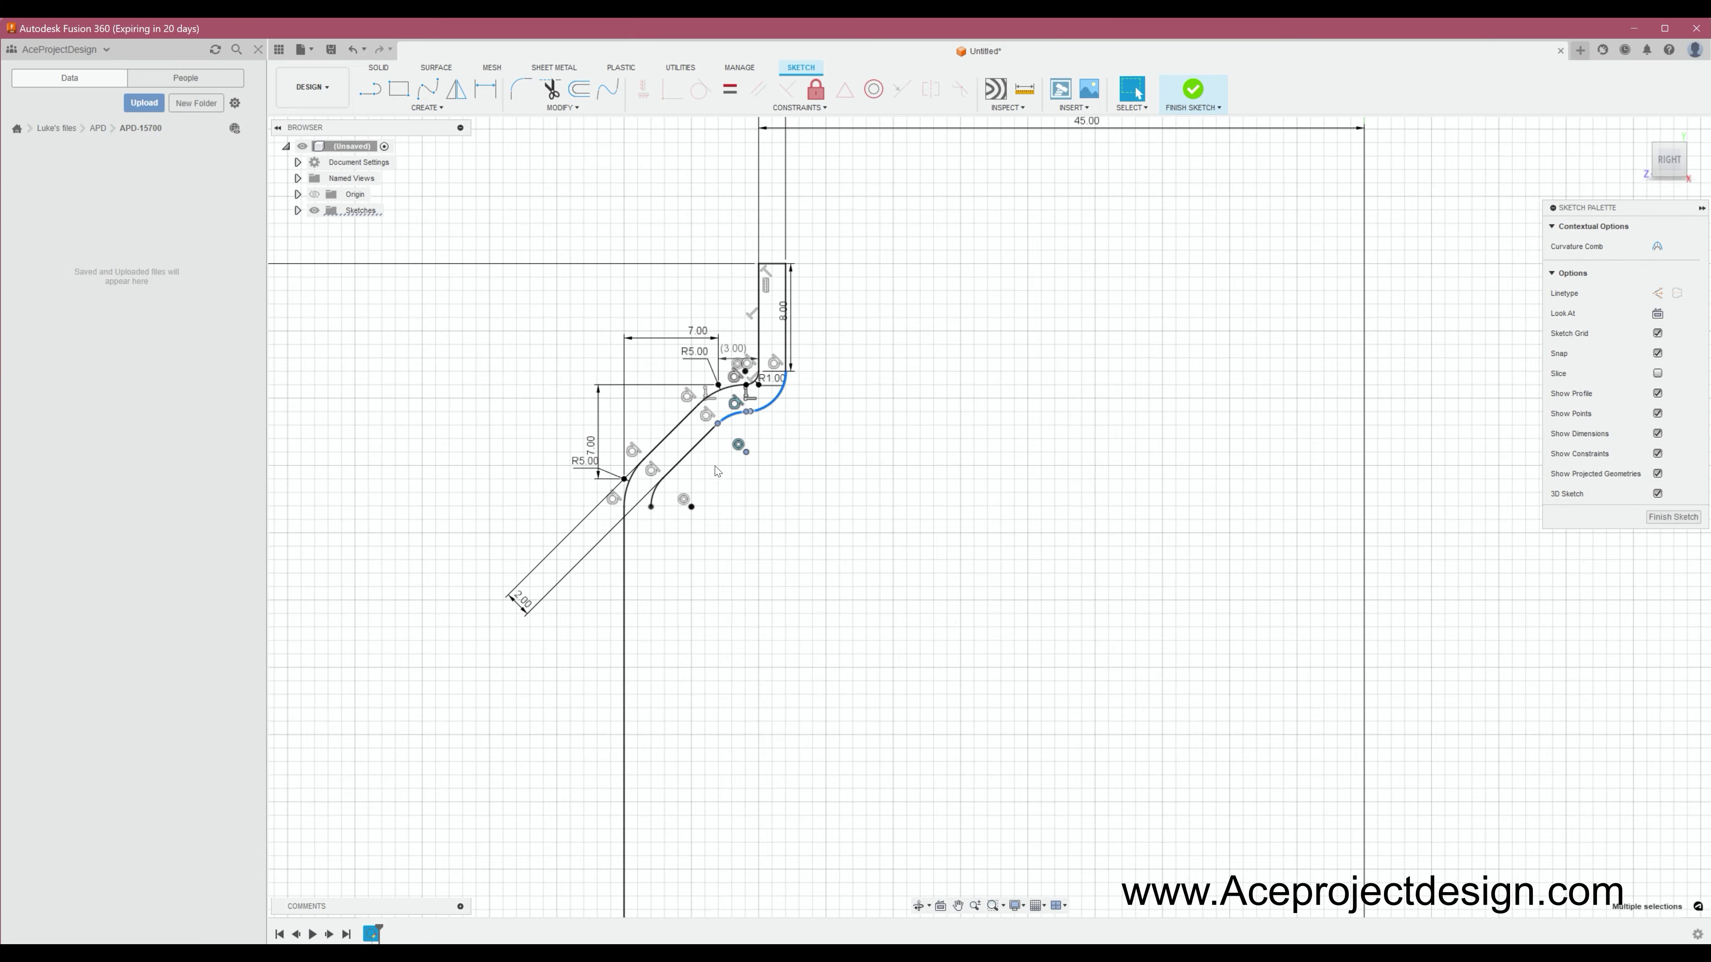
{"action": "scroll", "coordinate": [765, 387], "scroll_direction": "down", "scroll_amount": 3}
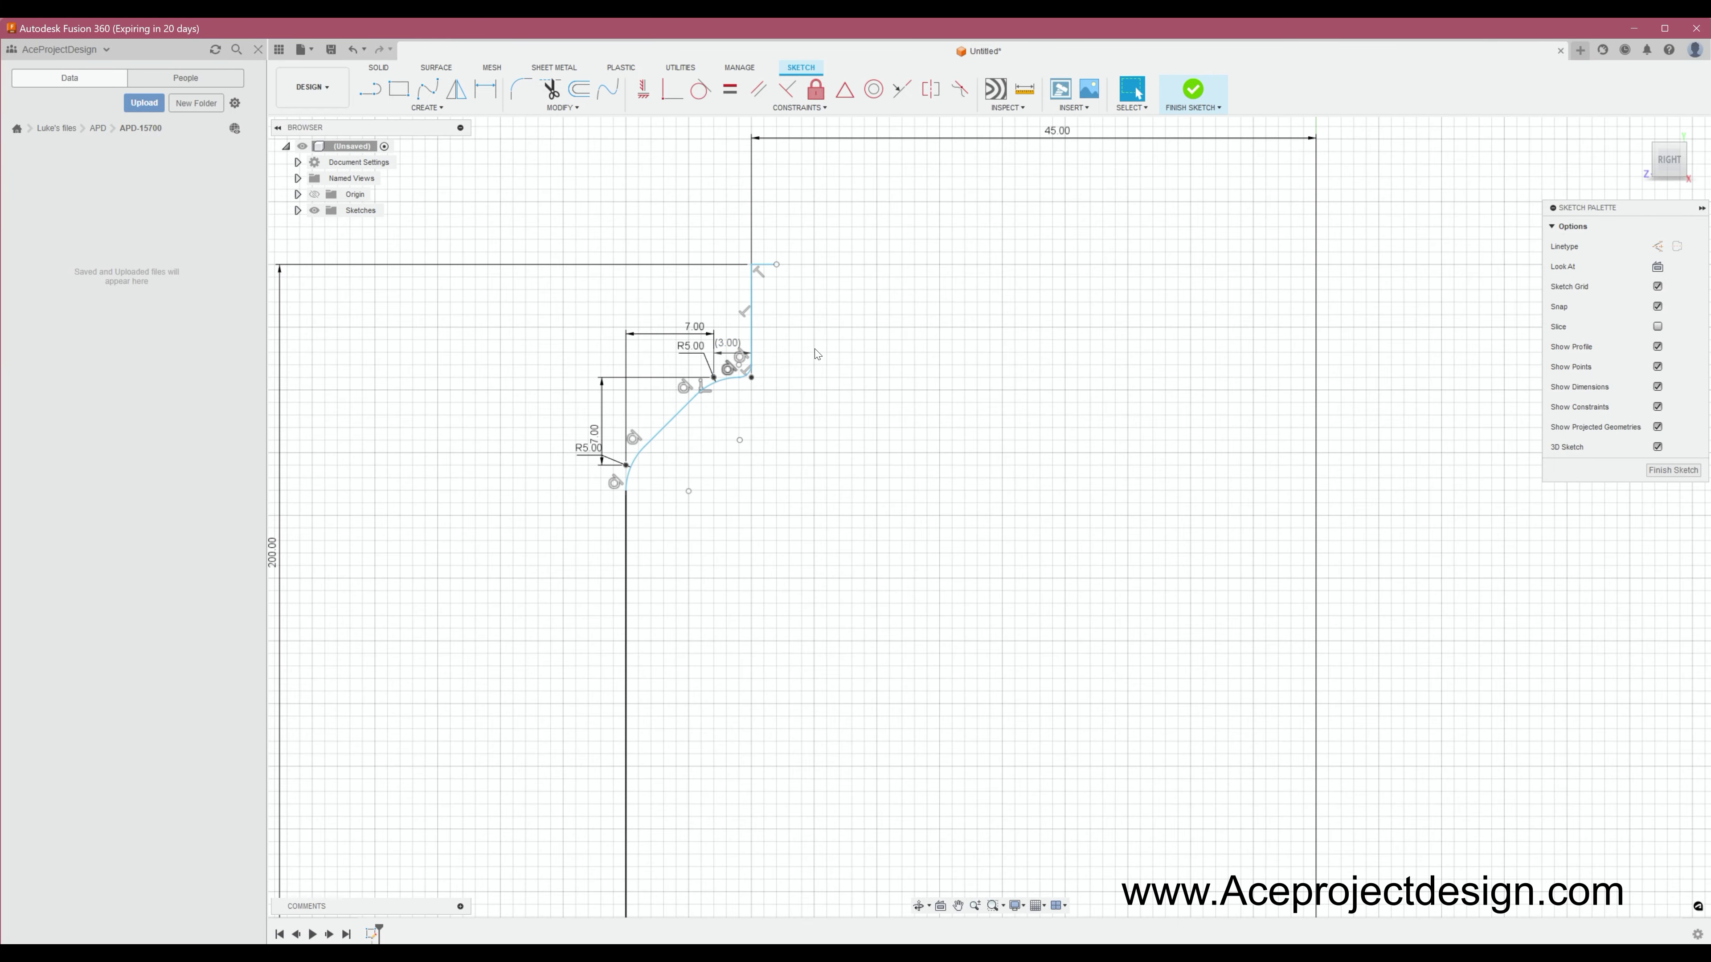
{"action": "scroll", "coordinate": [767, 364], "scroll_direction": "up", "scroll_amount": 5}
{"action": "key", "text": "d"}
{"action": "left_click", "coordinate": [774, 348]}
{"action": "type", "text": "8"}
{"action": "key", "text": "Return"}
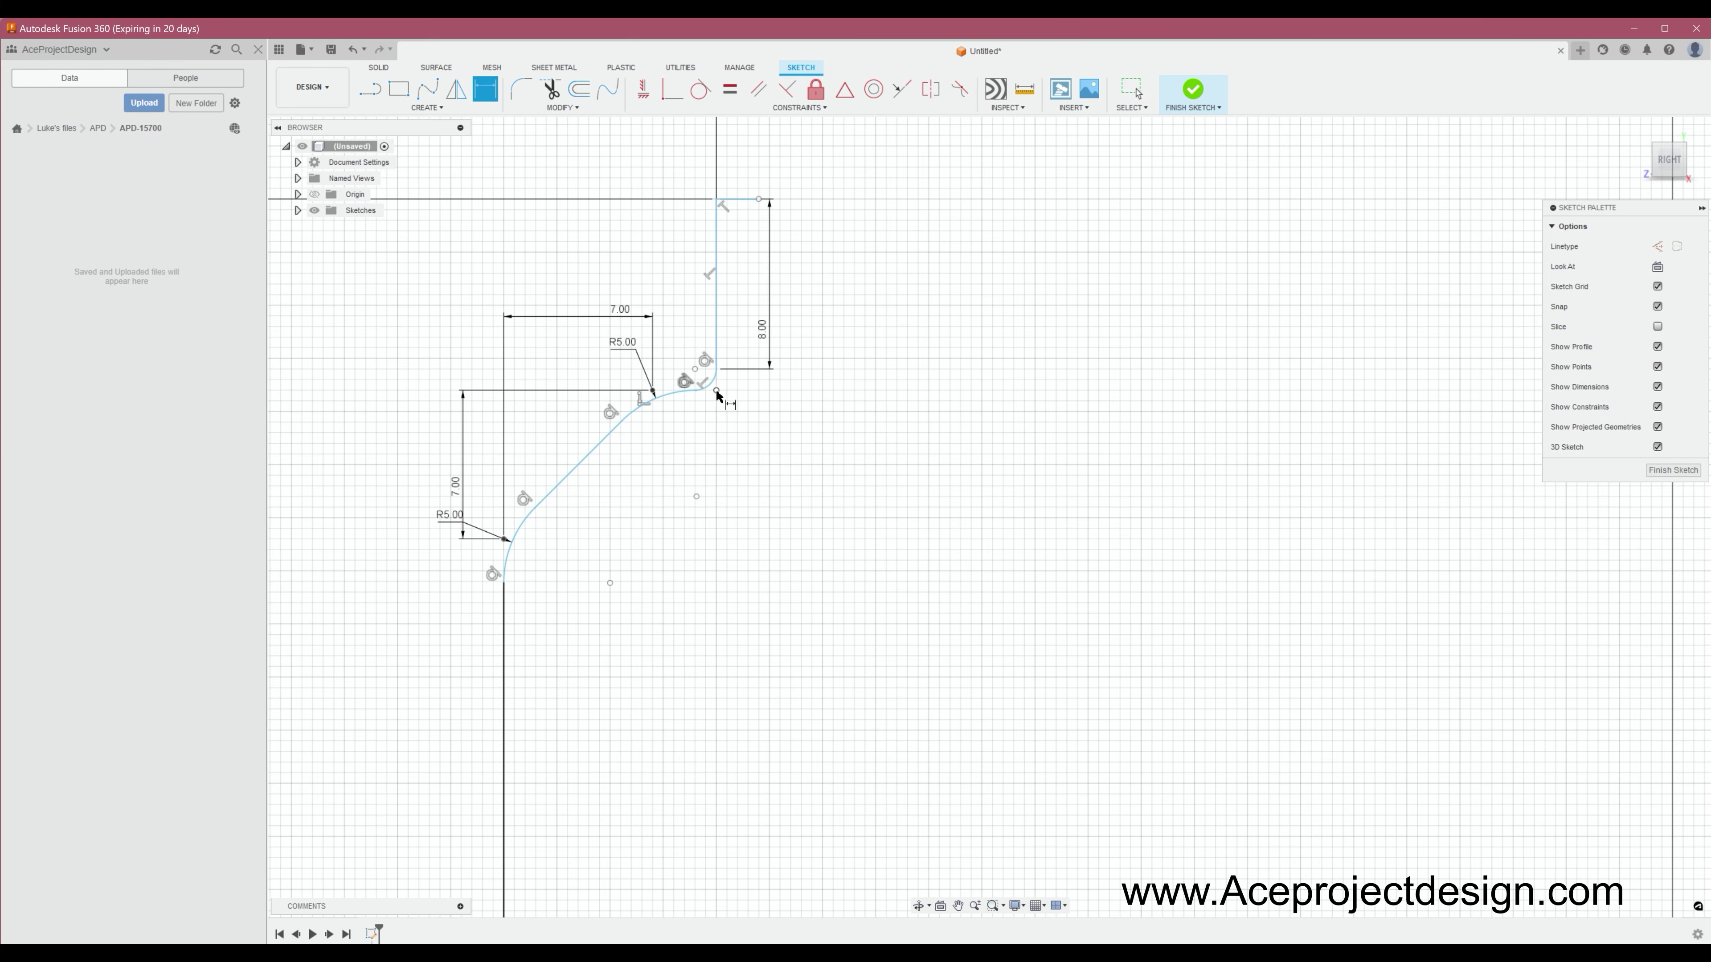
Step: Offset the outline 2 mm for wall thickness and dimension the inner arc R18 and base 35
{"action": "key", "text": "o"}
{"action": "key", "text": "Return"}
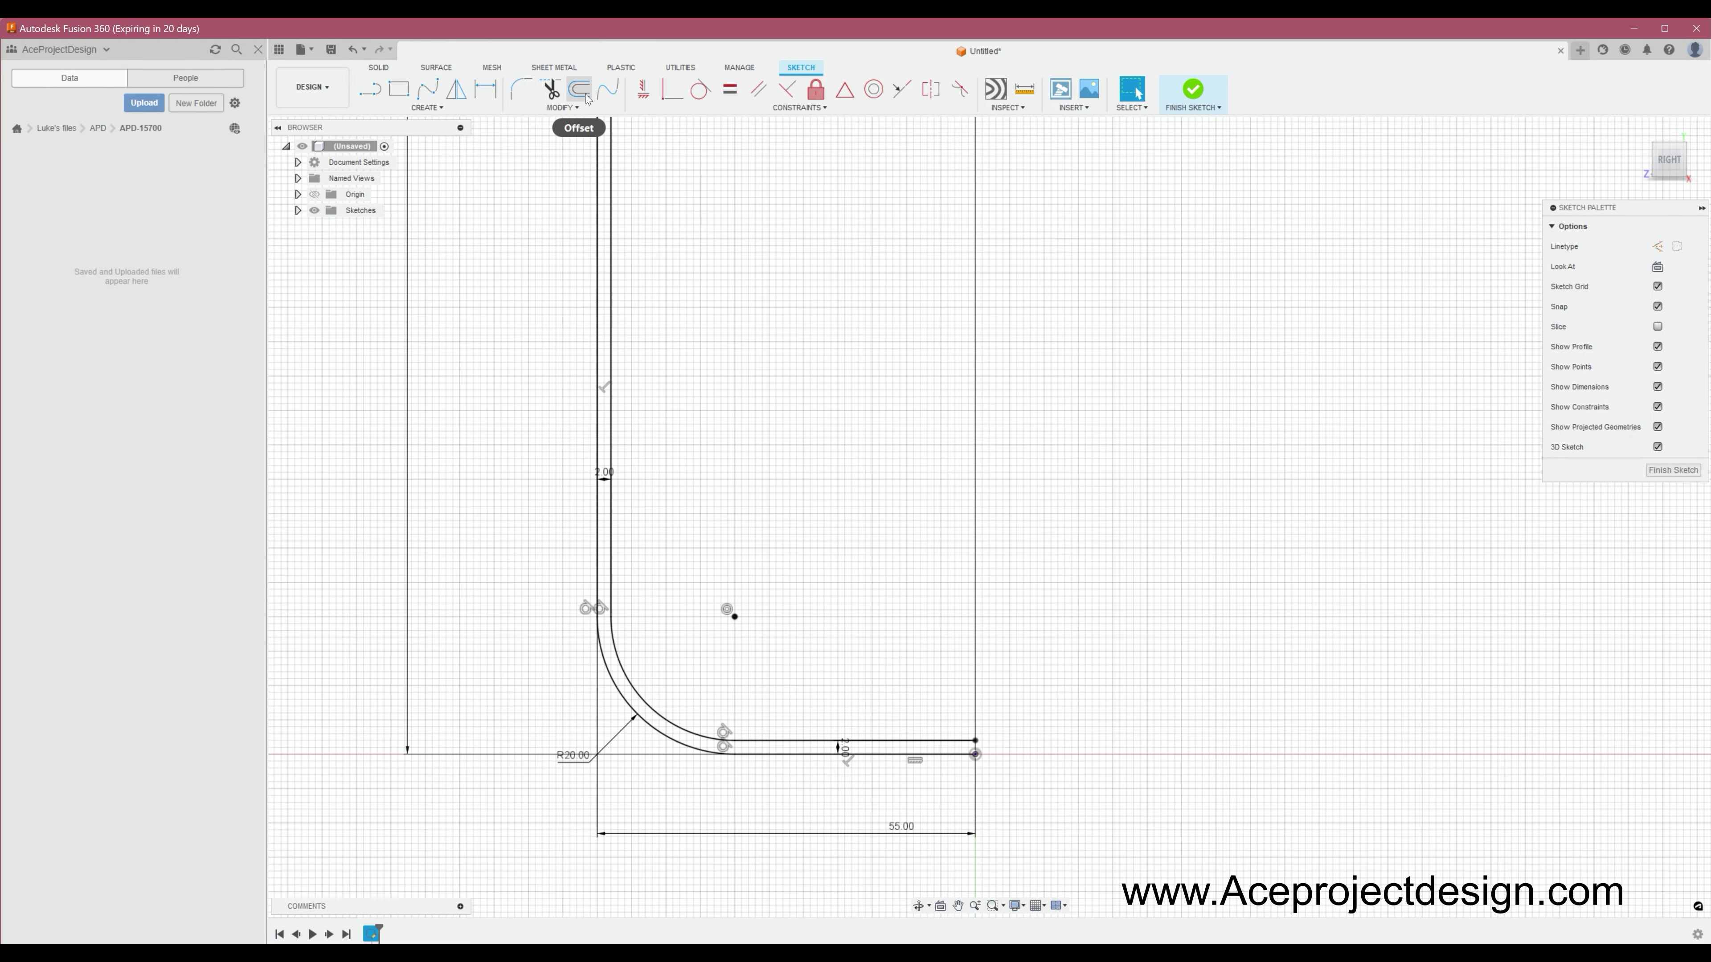
{"action": "left_click", "coordinate": [646, 703]}
{"action": "left_click", "coordinate": [663, 650]}
{"action": "left_click", "coordinate": [849, 741]}
{"action": "left_click", "coordinate": [818, 698]}
{"action": "key", "text": "Return"}
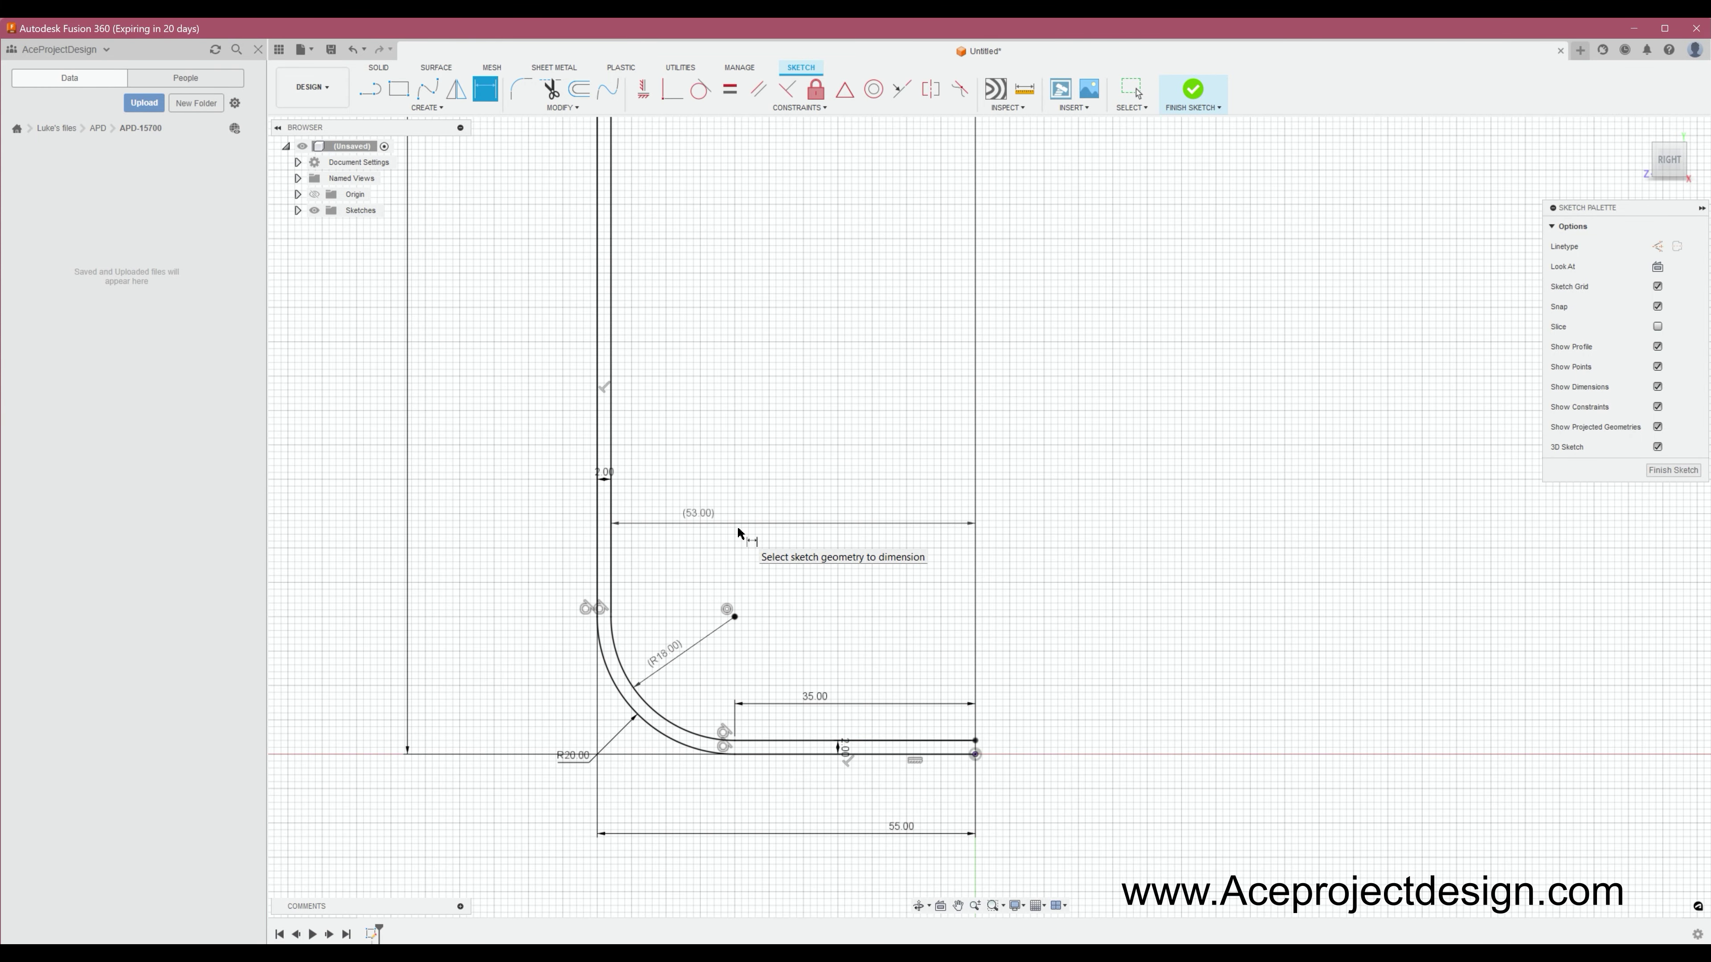
{"action": "key", "text": "l"}
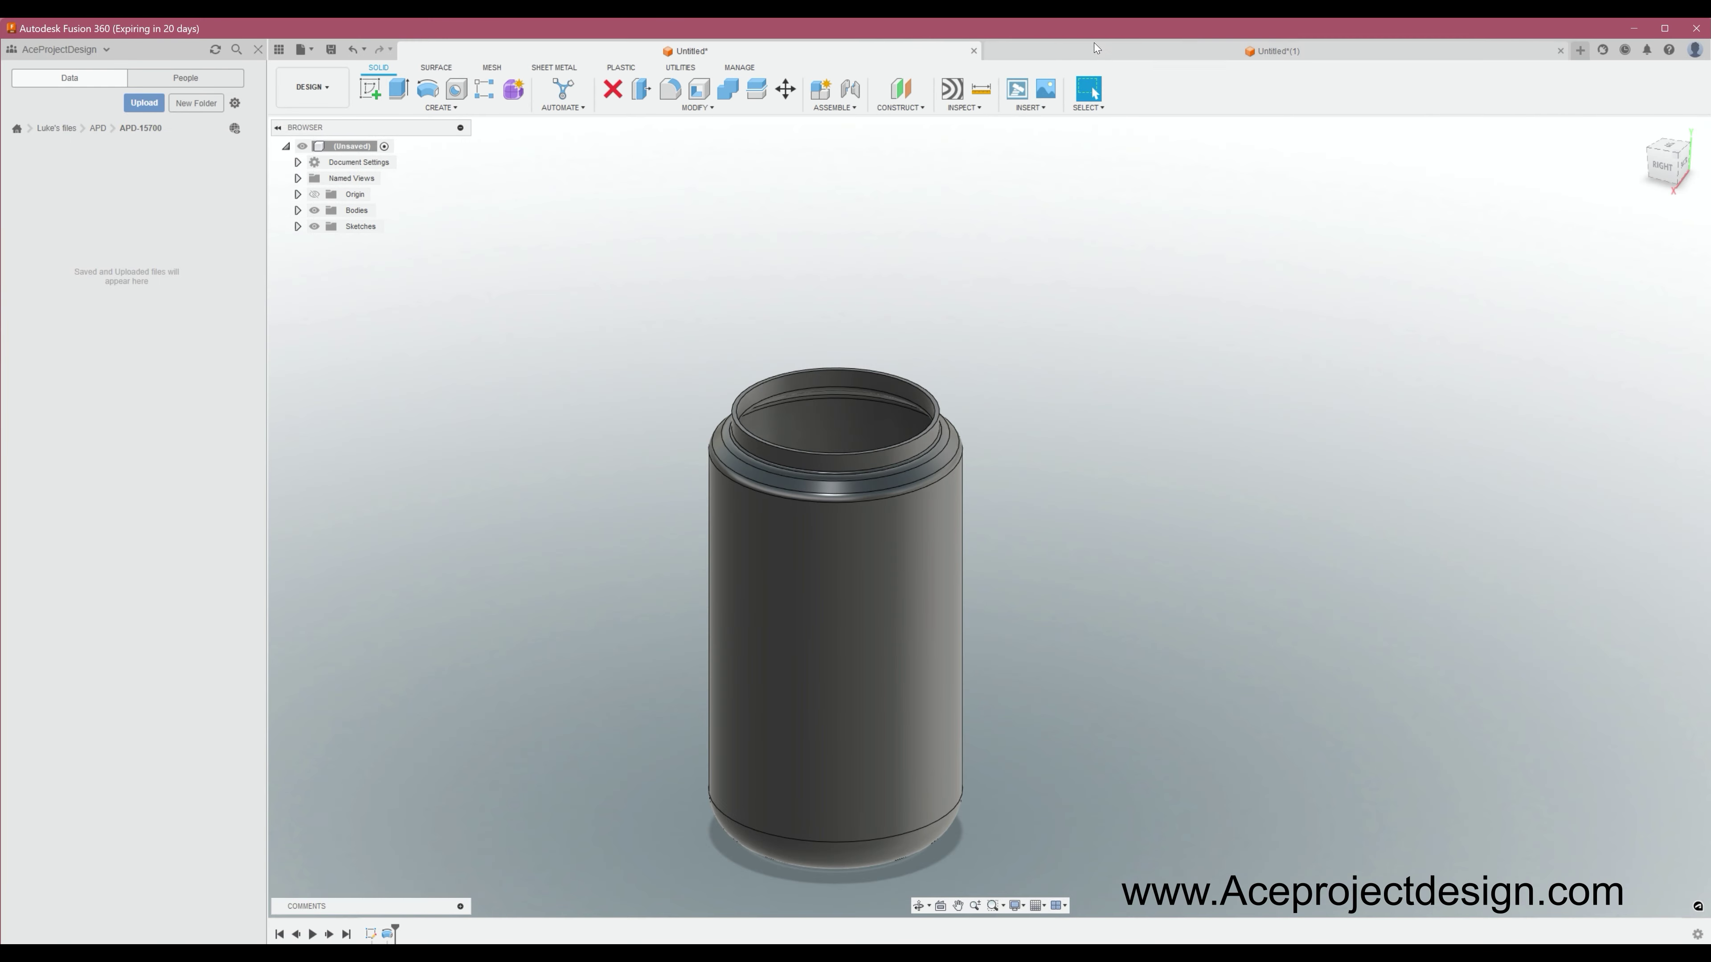
Step: Zoom the view in on the revolved canister body
{"action": "scroll", "coordinate": [789, 358], "scroll_direction": "up", "scroll_amount": 3}
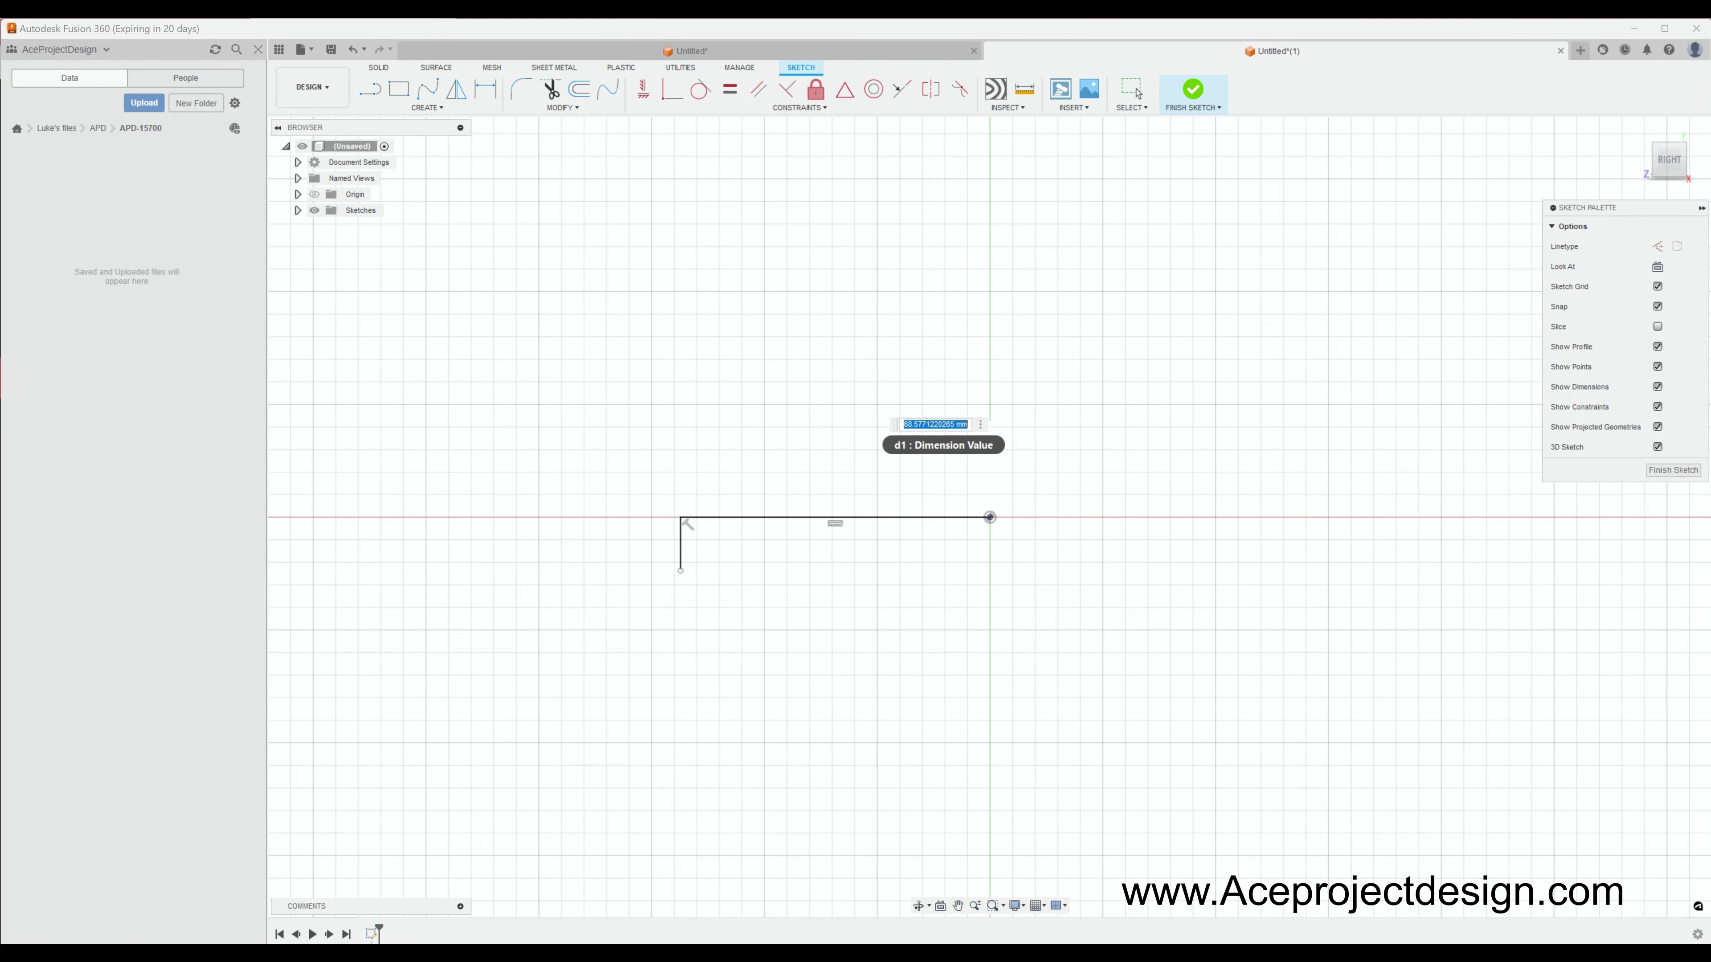
Step: Dimension the lid's short leg at 8 and offset the bottom line 2 mm
{"action": "left_click", "coordinate": [566, 558]}
{"action": "type", "text": "8"}
{"action": "key", "text": "Return"}
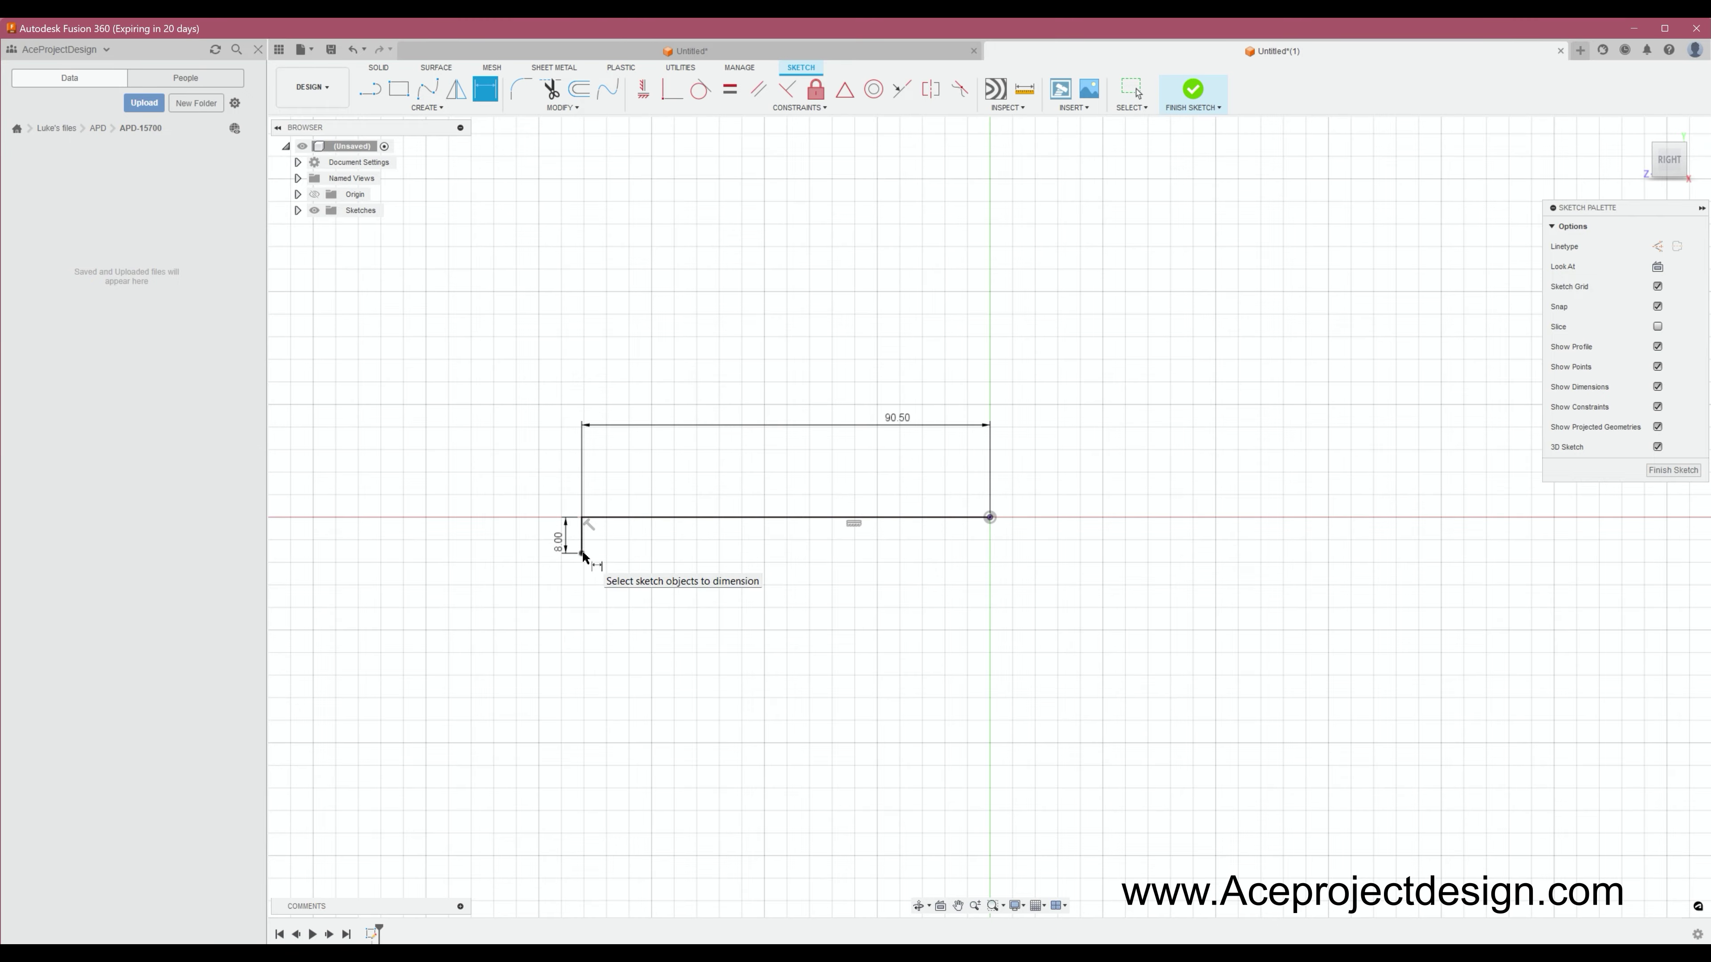
{"action": "scroll", "coordinate": [573, 556], "scroll_direction": "up", "scroll_amount": 2}
{"action": "key", "text": "o"}
{"action": "left_click", "coordinate": [592, 518]}
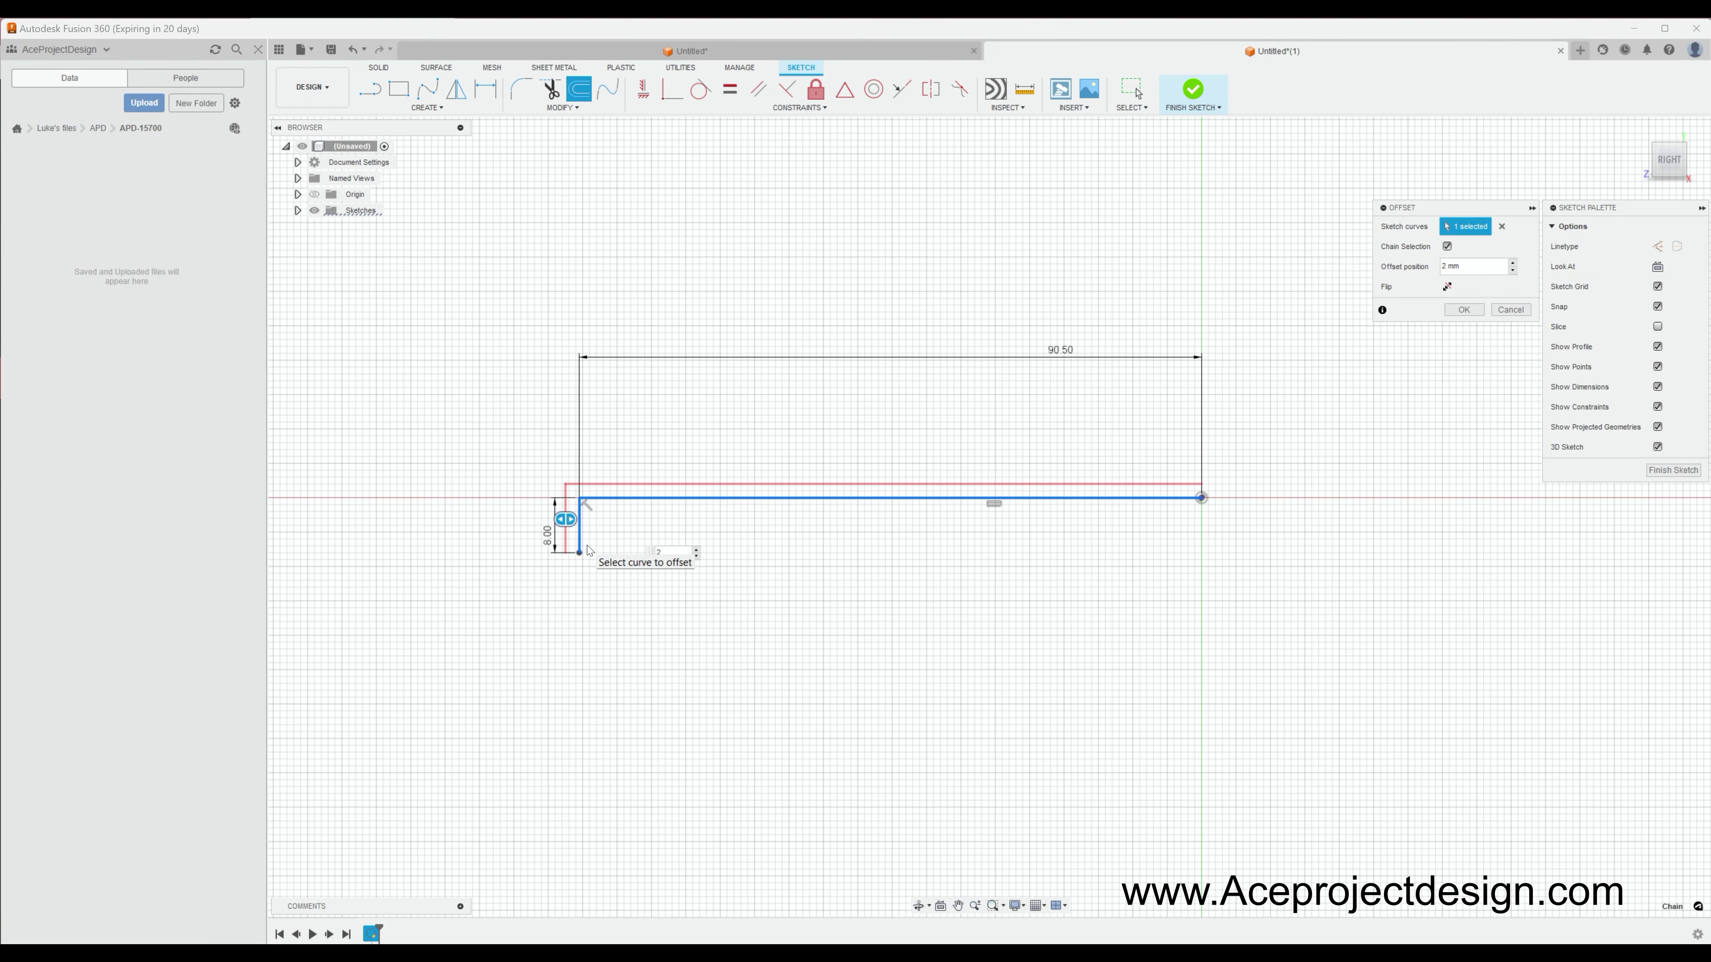
{"action": "key", "text": "Return"}
Step: Change the lid profile's width dimension from 90.50 to 45.50
{"action": "key", "text": "l"}
{"action": "scroll", "coordinate": [633, 518], "scroll_direction": "down", "scroll_amount": 1}
{"action": "key", "text": "Escape"}
{"action": "scroll", "coordinate": [943, 435], "scroll_direction": "up", "scroll_amount": 2}
{"action": "double_click", "coordinate": [1006, 364]}
{"action": "type", "text": "45.5"}
{"action": "key", "text": "Return"}
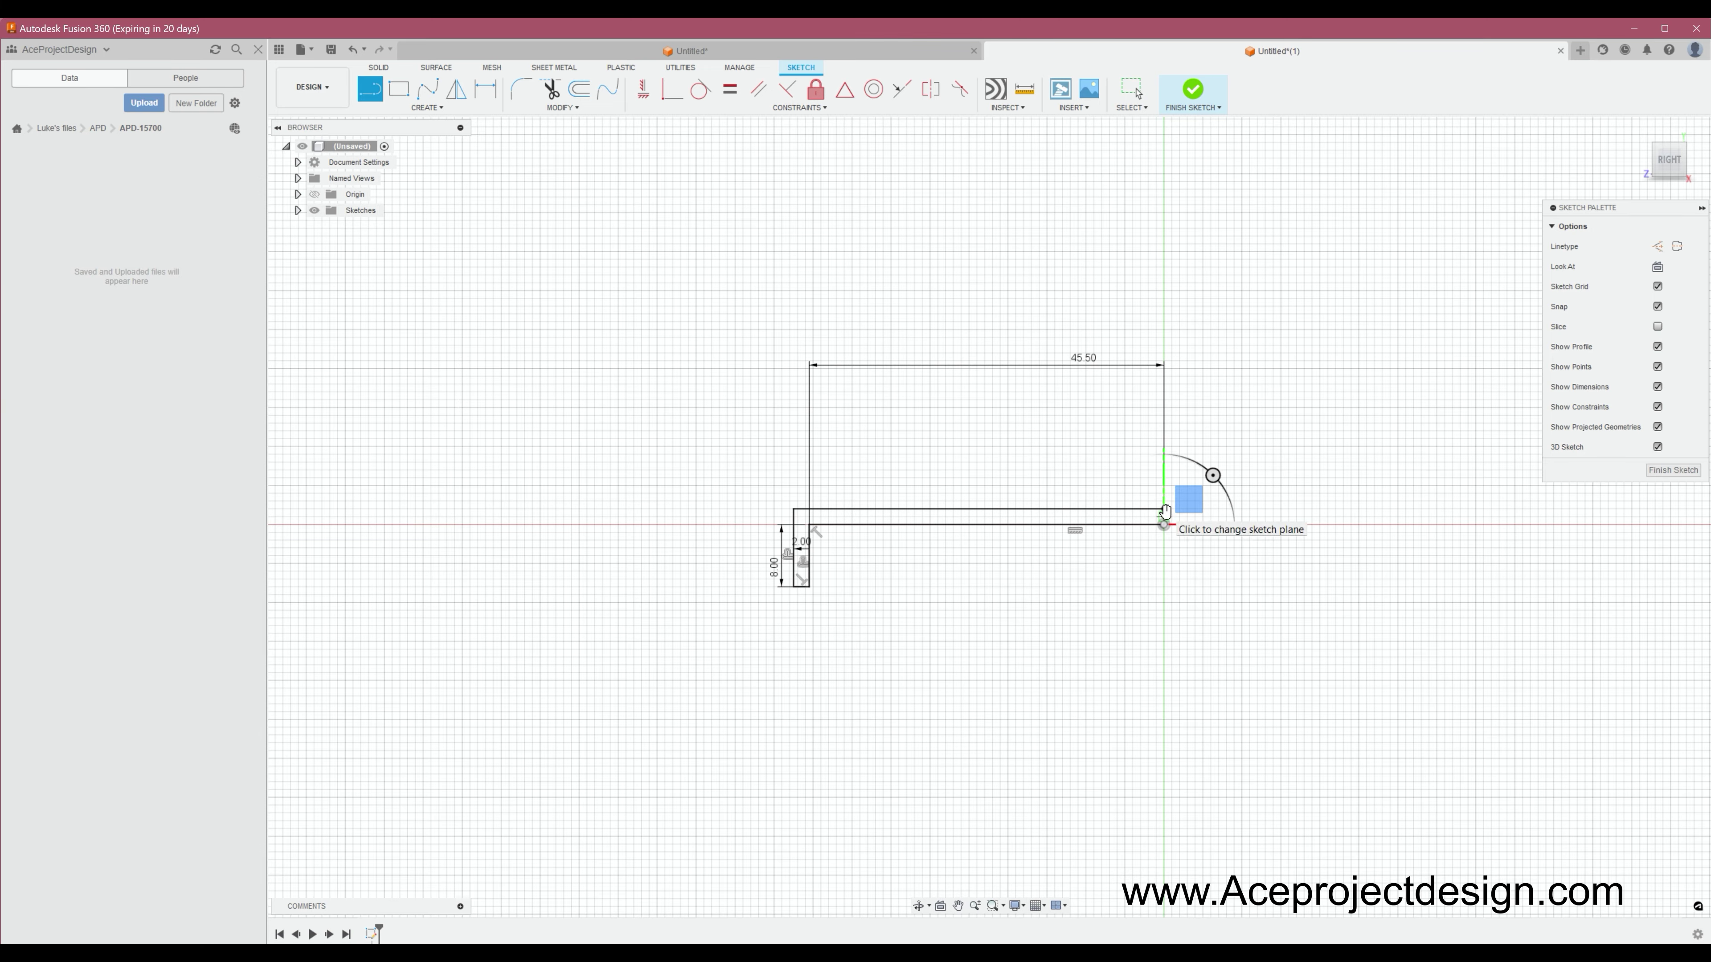
{"action": "left_click", "coordinate": [427, 88]}
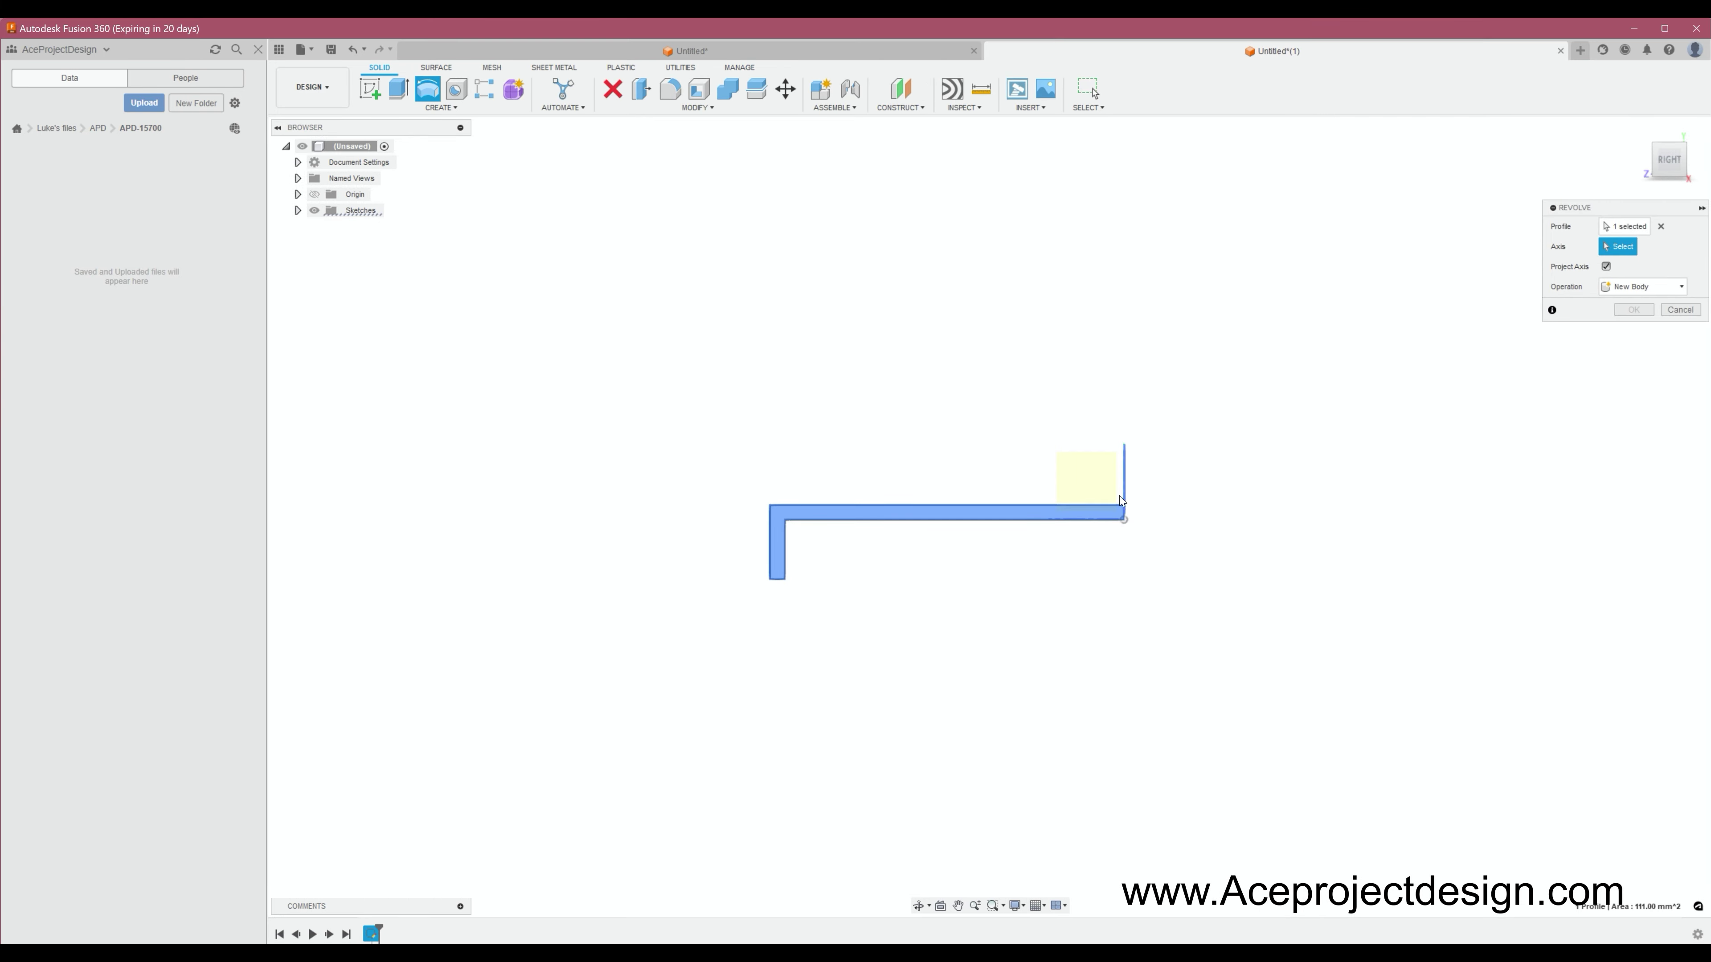
Step: Revolve the lid profile around the axis into a disc and fillet its top edge
{"action": "left_click", "coordinate": [1124, 512]}
{"action": "key", "text": "Return"}
{"action": "key", "text": "f"}
{"action": "left_click", "coordinate": [944, 442]}
{"action": "key", "text": "Return"}
Step: Sketch two Ø3 circles on the disc's flat face, left and right of centre
{"action": "middle_click_drag", "start_coordinate": [1187, 382], "coordinate": [954, 642], "text": "shift"}
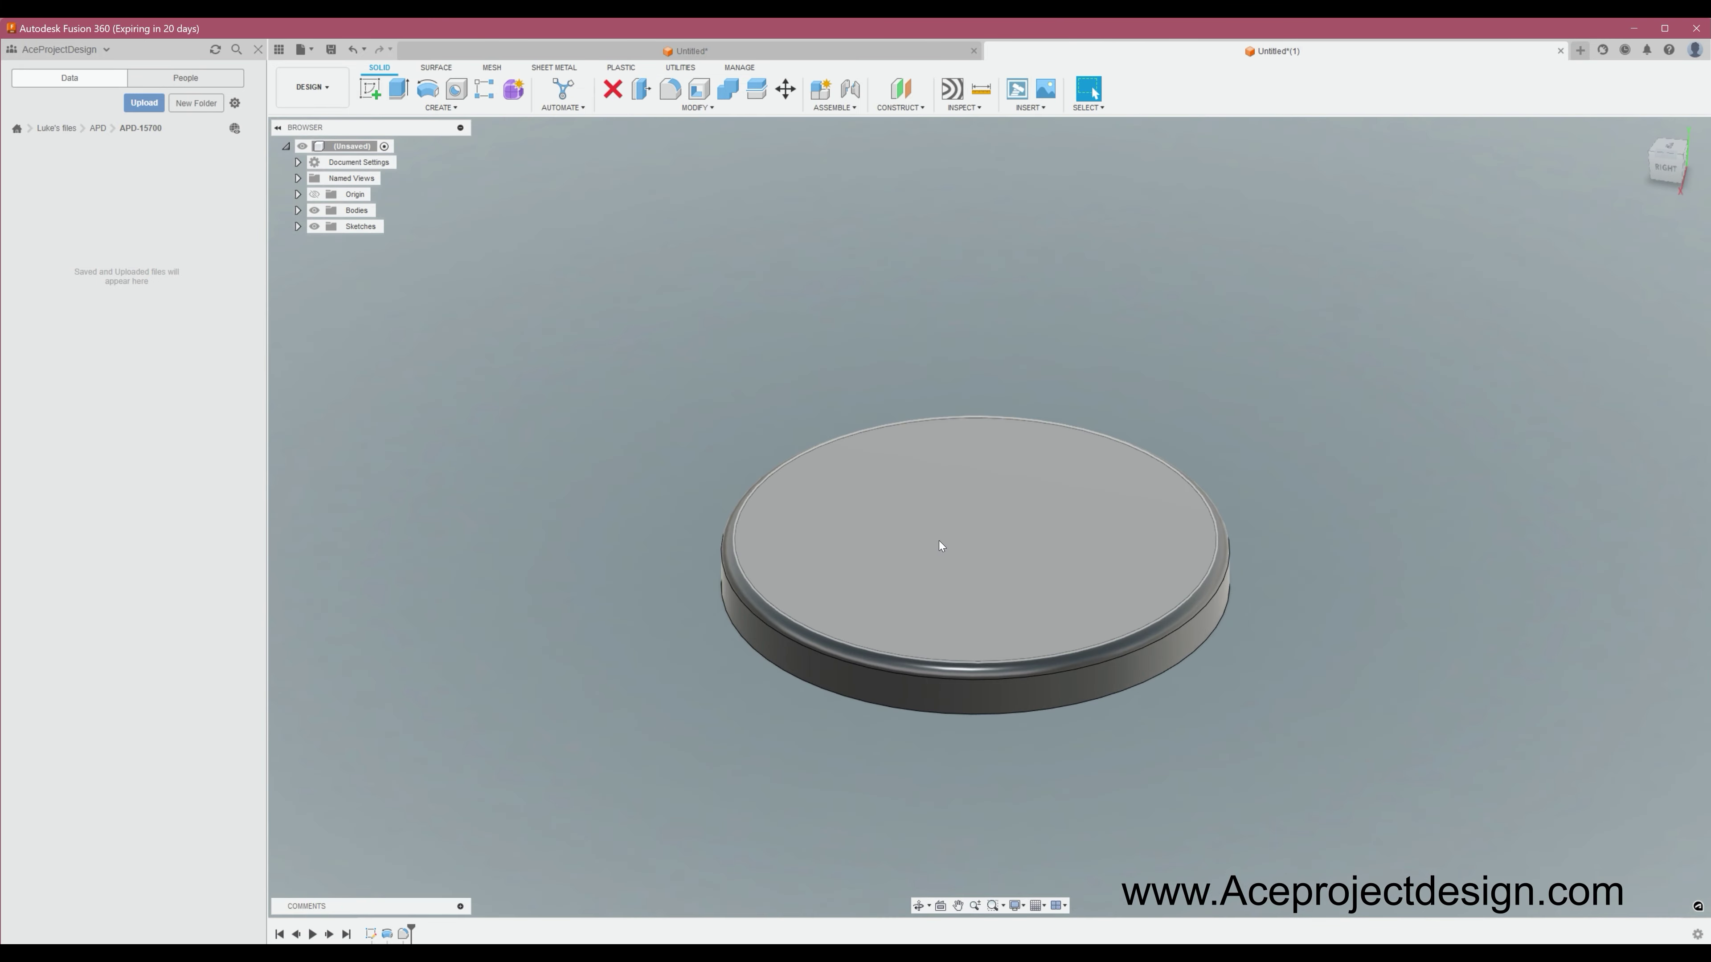
{"action": "left_click", "coordinate": [917, 516]}
{"action": "left_click", "coordinate": [856, 517]}
{"action": "type", "text": "3"}
{"action": "key", "text": "Return"}
{"action": "left_click", "coordinate": [1155, 517]}
{"action": "key", "text": "d"}
{"action": "left_click", "coordinate": [1137, 536]}
{"action": "left_click", "coordinate": [1121, 556]}
{"action": "type", "text": "3"}
{"action": "key", "text": "Return"}
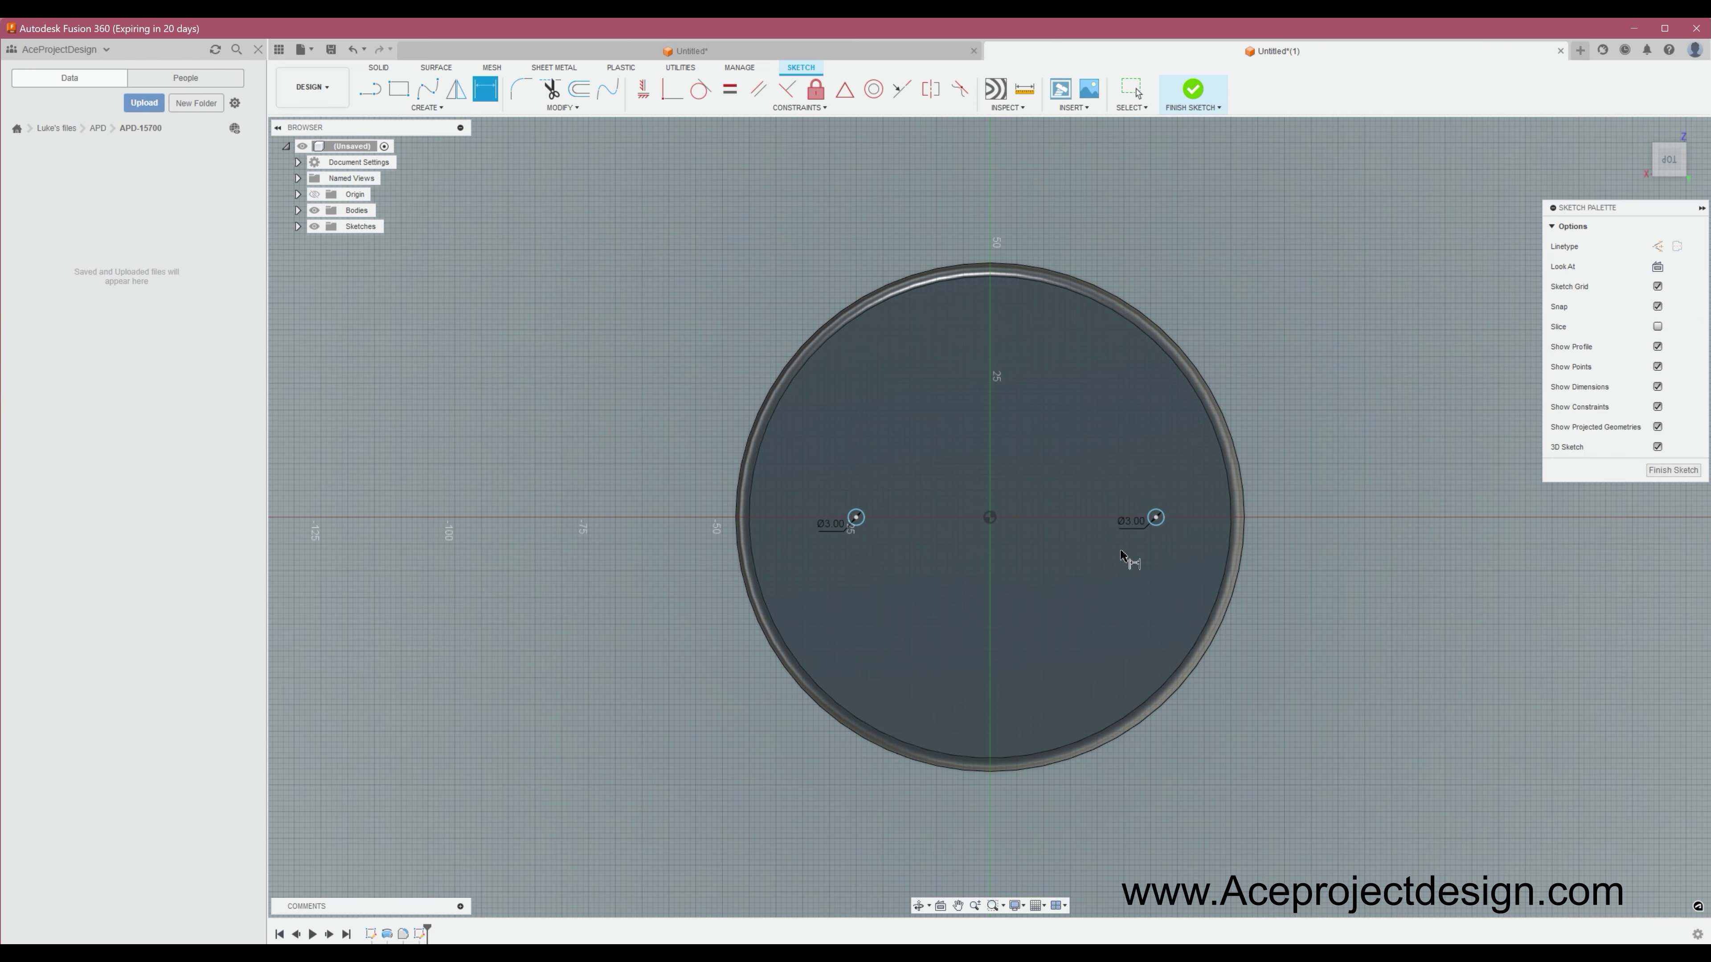
Step: Position both circles 30 mm from the centre
{"action": "left_click", "coordinate": [856, 516]}
{"action": "type", "text": "30"}
{"action": "key", "text": "Return"}
{"action": "left_click", "coordinate": [1156, 516]}
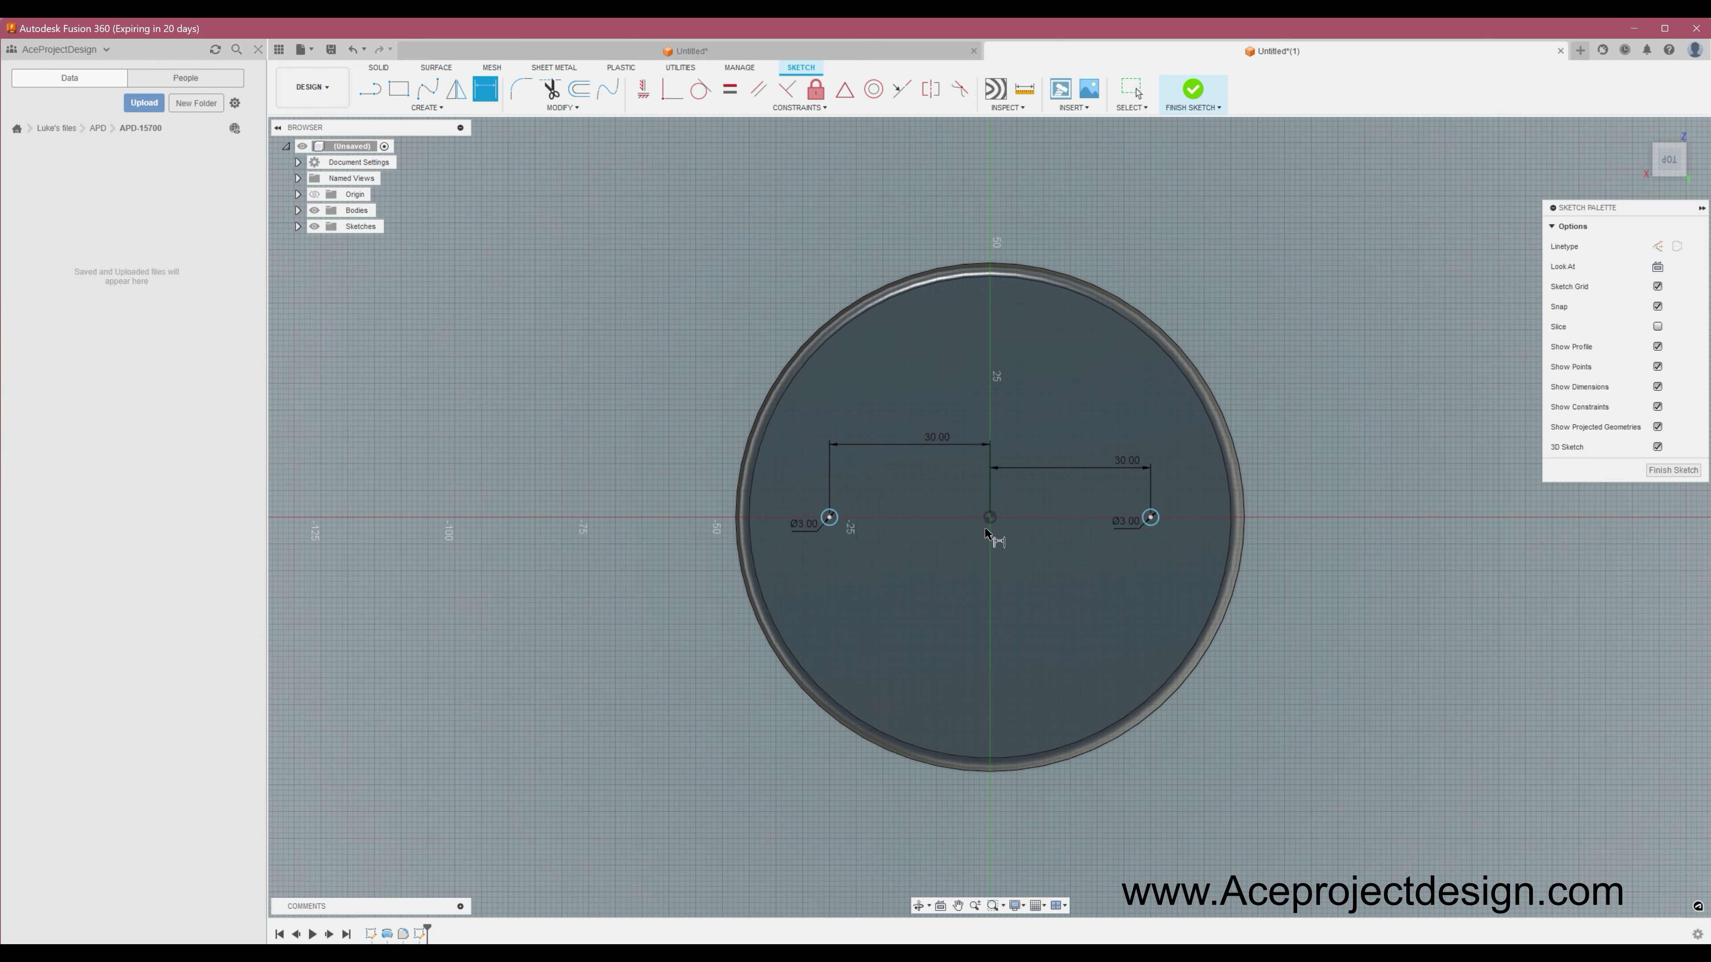
{"action": "type", "text": "30"}
{"action": "scroll", "coordinate": [1145, 519], "scroll_direction": "up", "scroll_amount": 3}
{"action": "left_click_drag", "start_coordinate": [539, 504], "coordinate": [545, 446]}
{"action": "scroll", "coordinate": [803, 532], "scroll_direction": "down", "scroll_amount": 3}
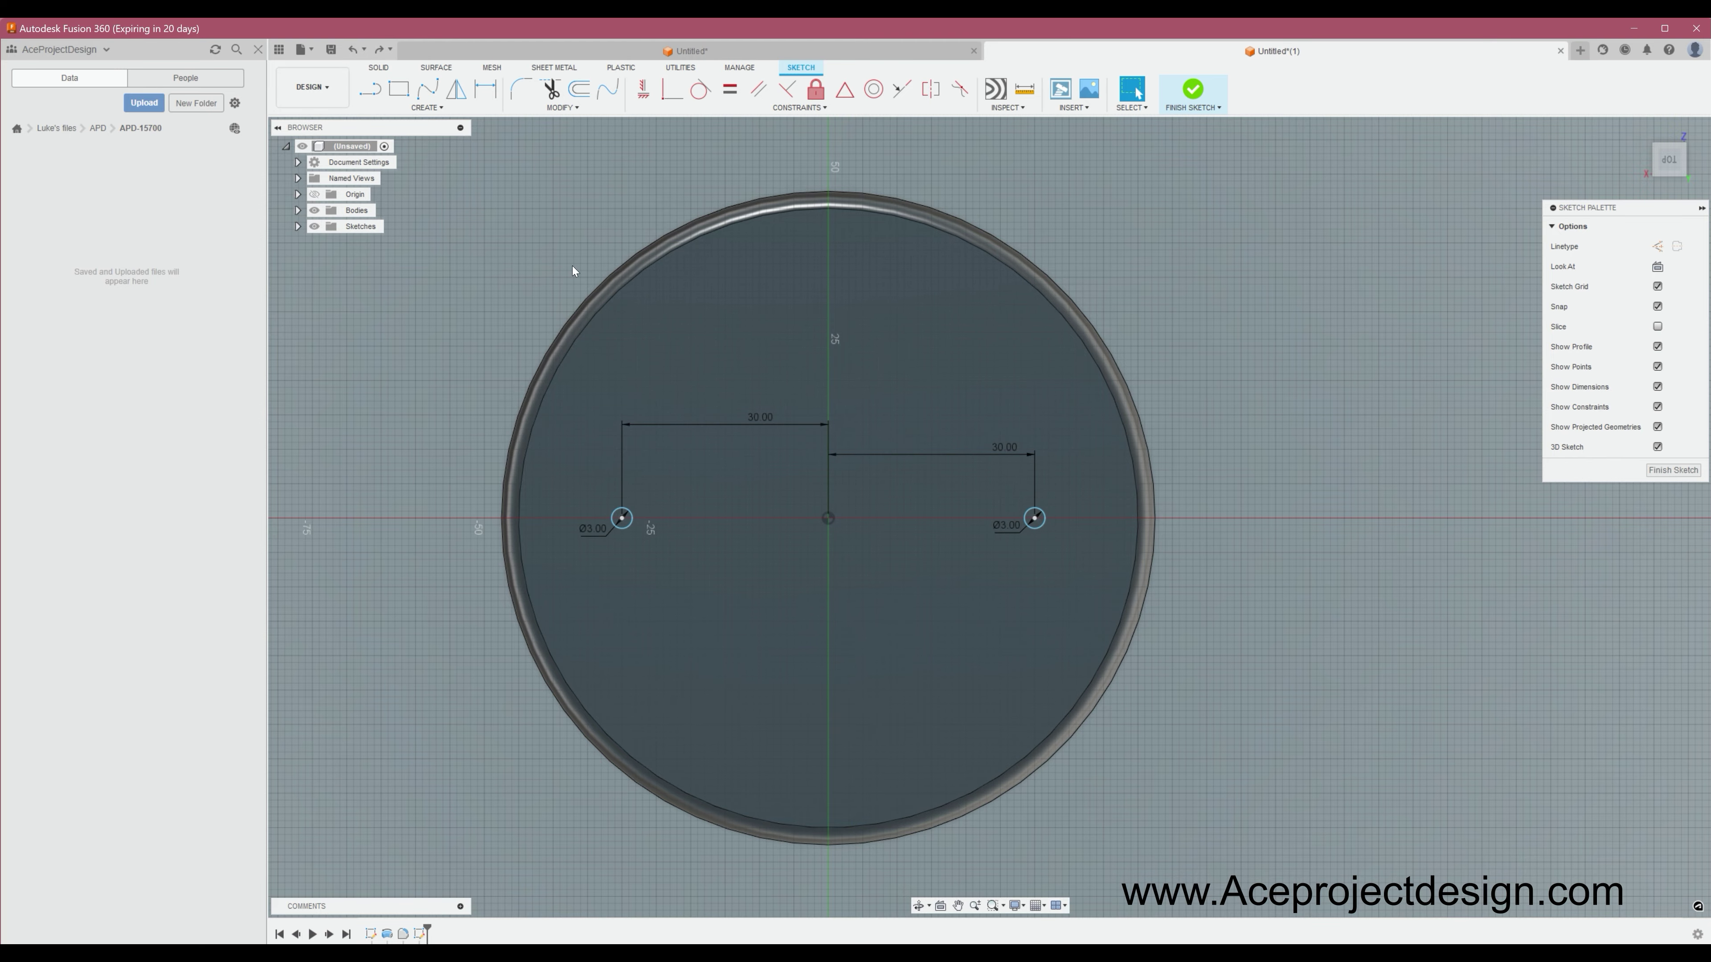
Step: Finish the sketch and cut the two Ø3 holes through the lid
{"action": "left_click", "coordinate": [1193, 88]}
{"action": "left_click", "coordinate": [398, 88]}
{"action": "key", "text": "Return"}
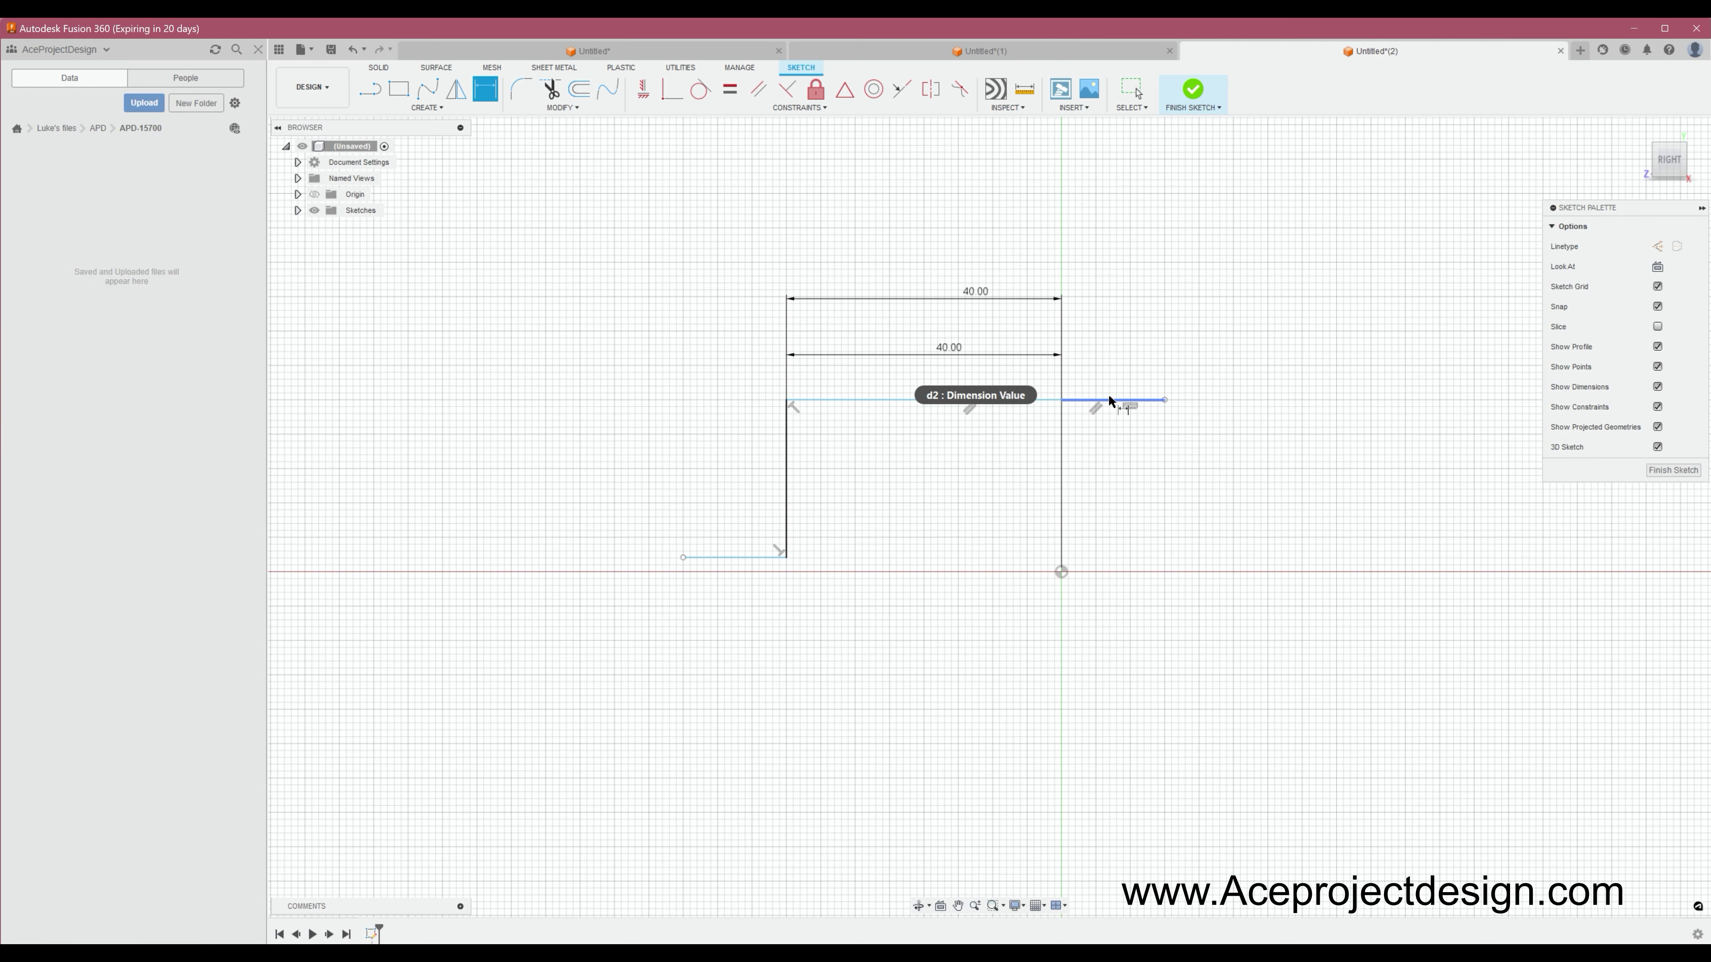
Step: Dimension the top line at 35 and offset the profile by 1.5
{"action": "left_click", "coordinate": [931, 357]}
{"action": "type", "text": "35"}
{"action": "key", "text": "Return"}
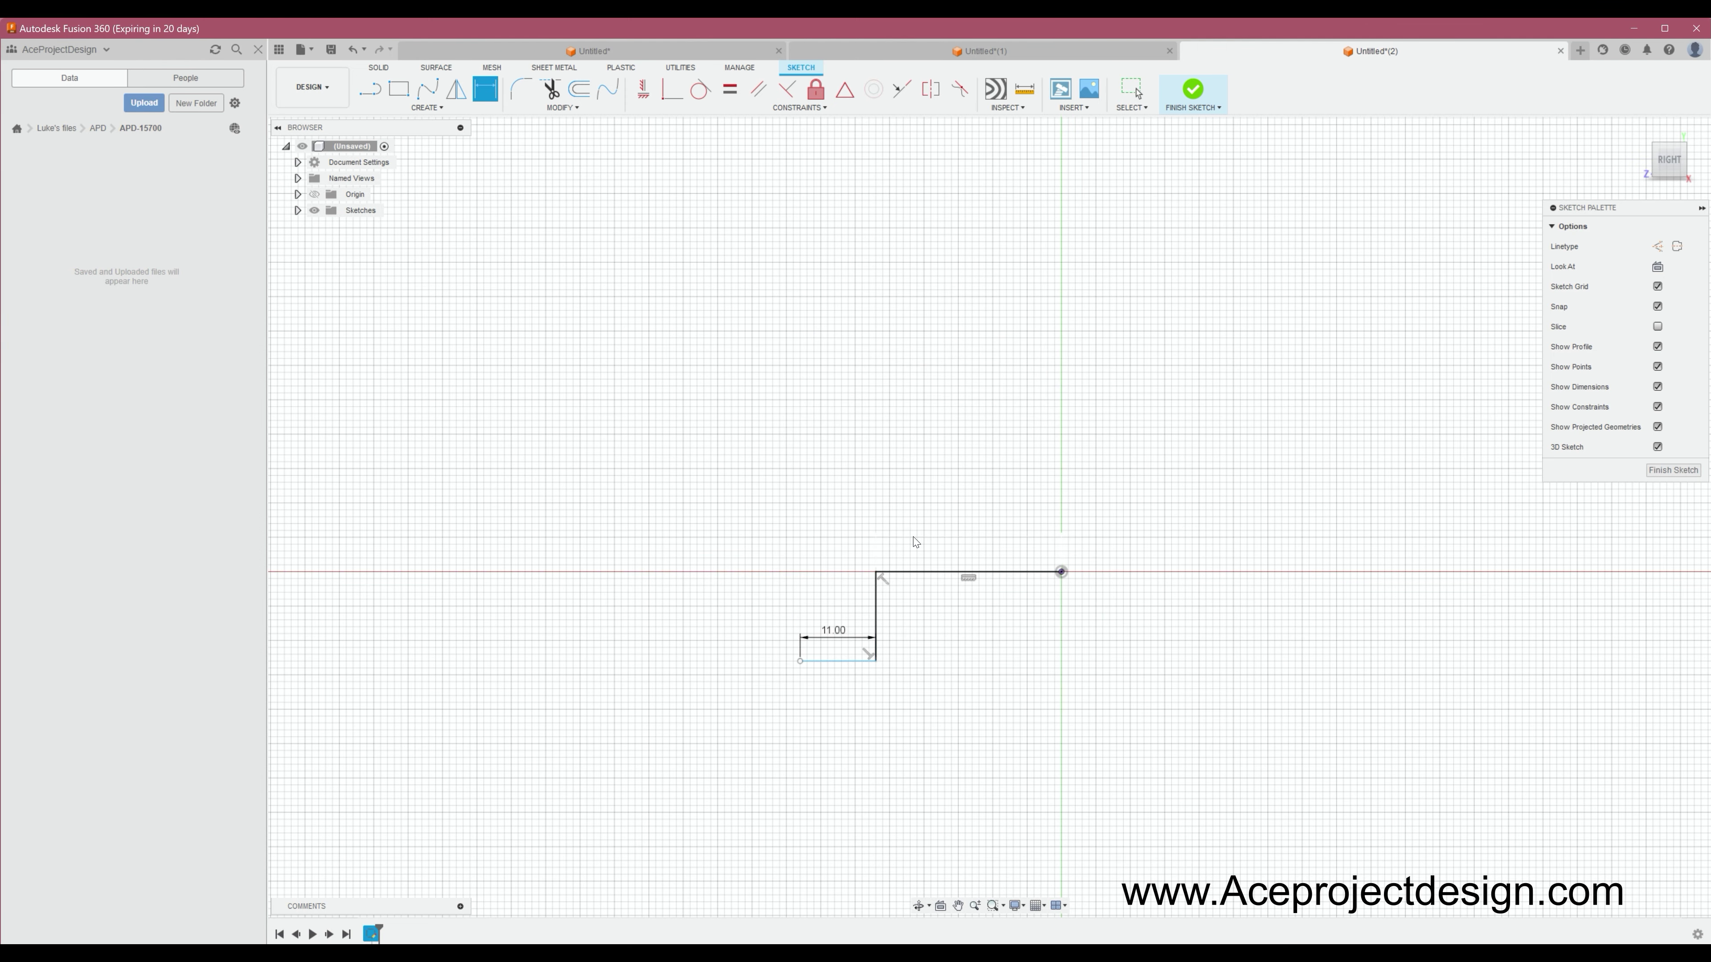
{"action": "left_click", "coordinate": [915, 541]}
{"action": "type", "text": "35"}
{"action": "key", "text": "Return"}
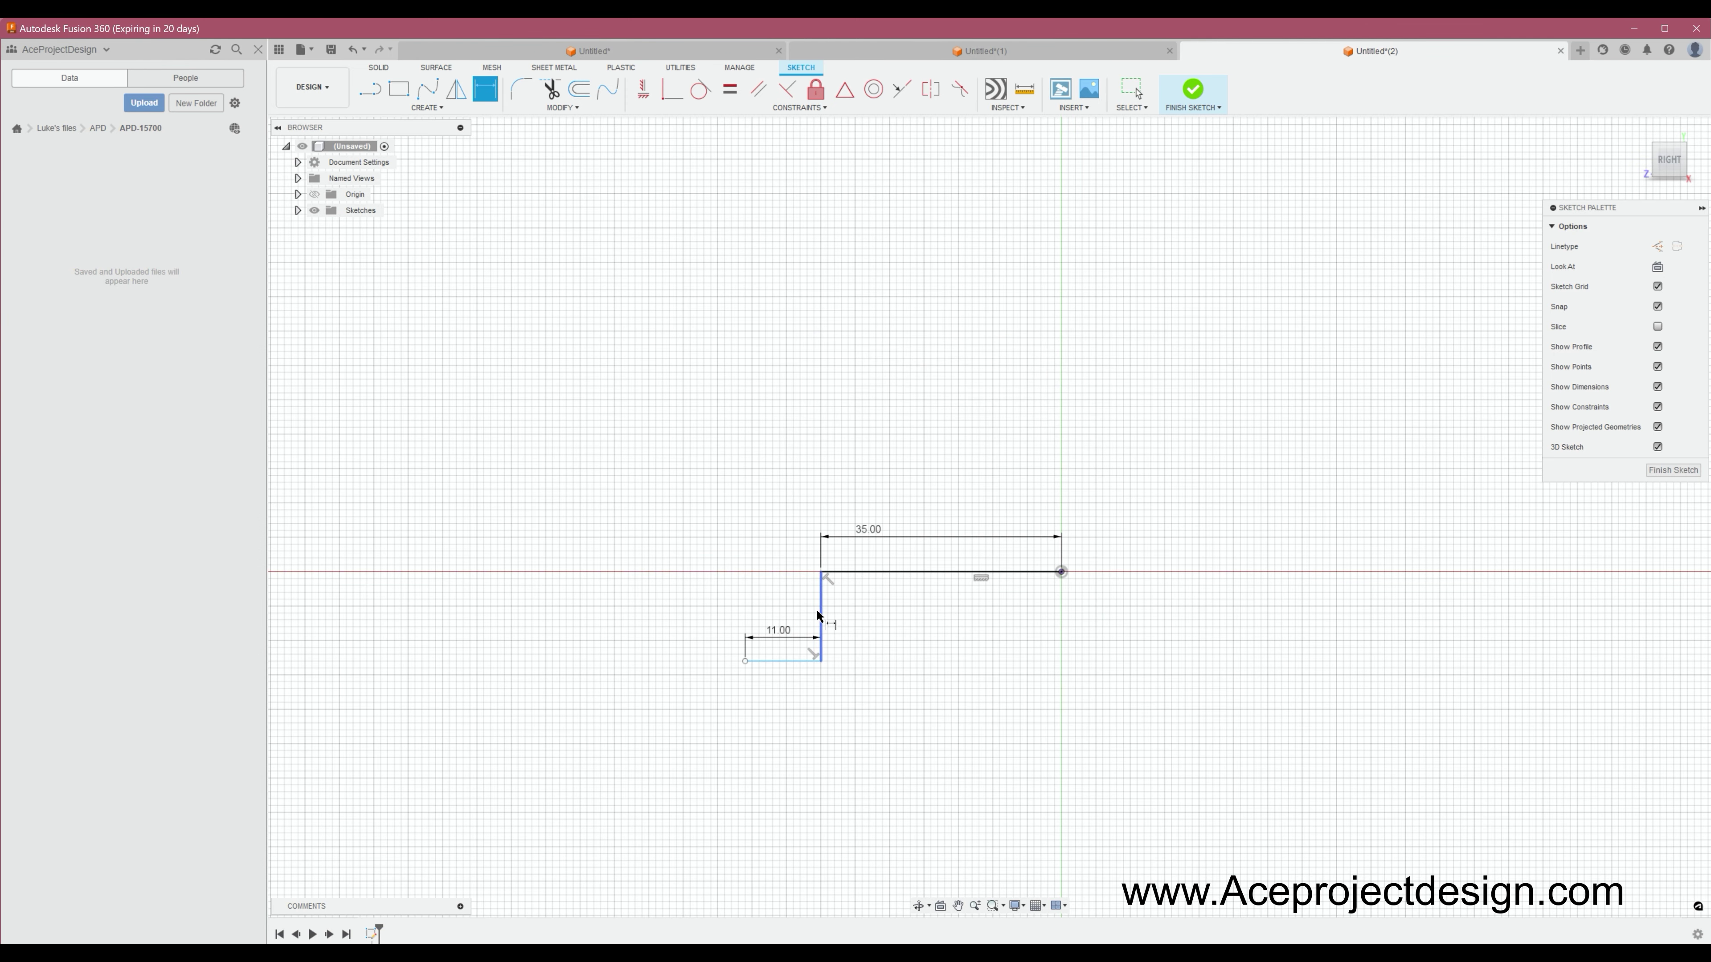
{"action": "left_click", "coordinate": [821, 640]}
{"action": "type", "text": "25o"}
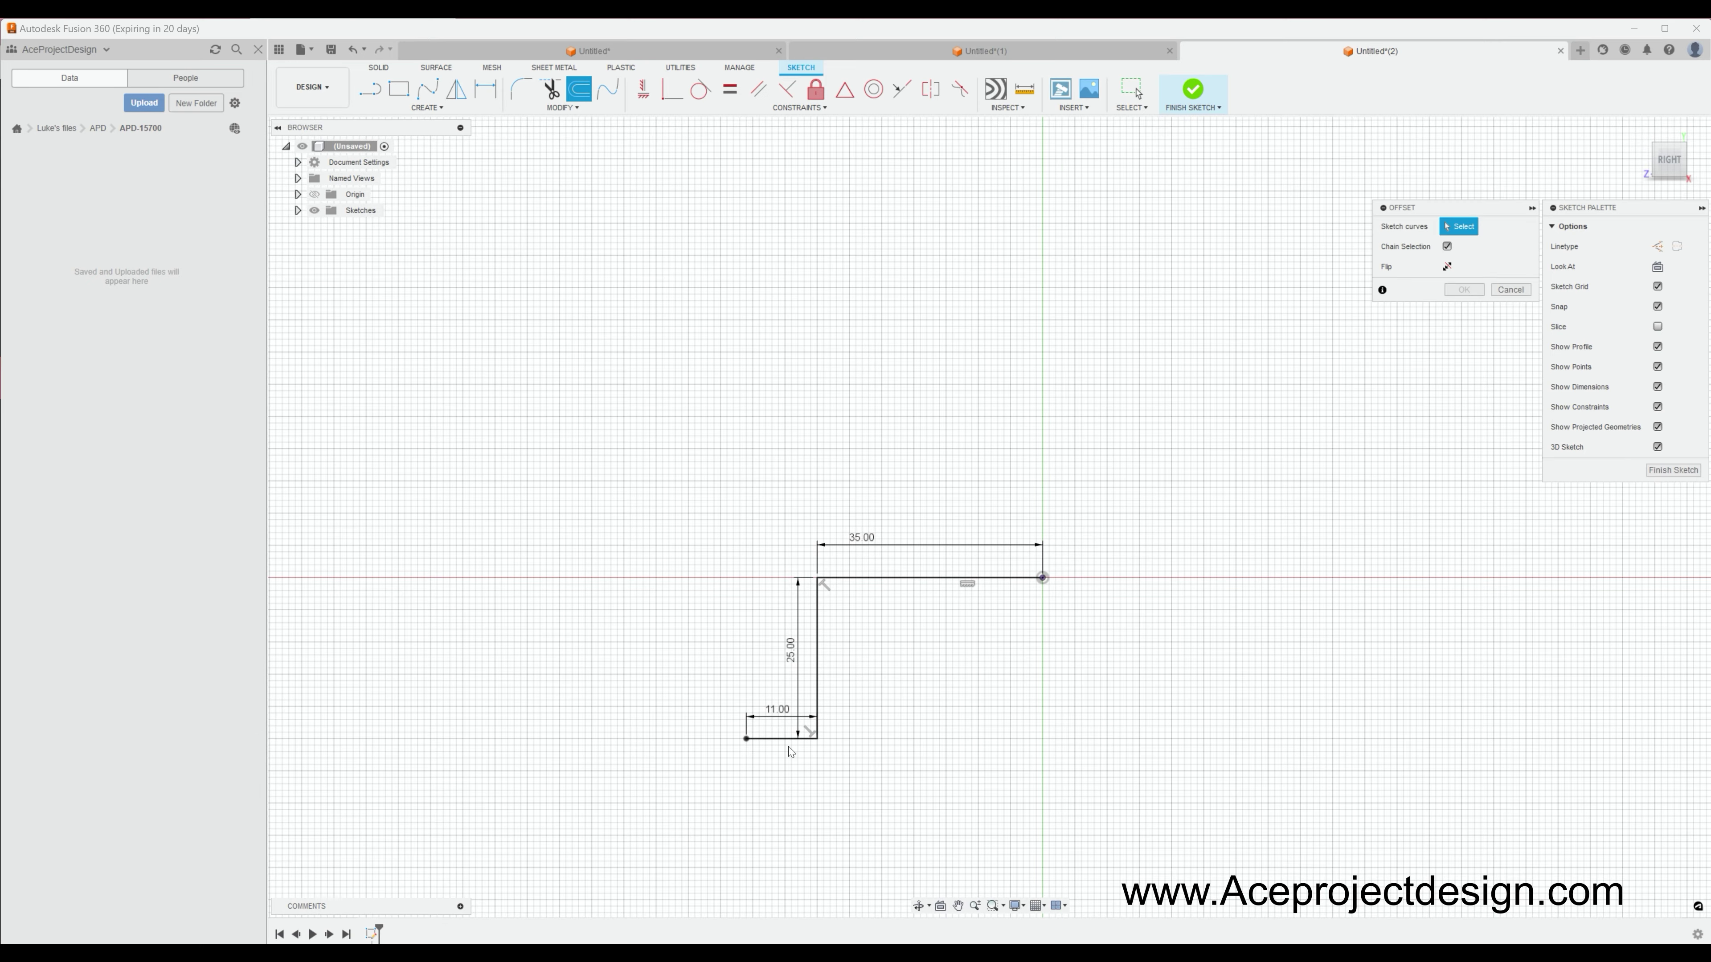
{"action": "type", "text": "1.5"}
{"action": "key", "text": "Return"}
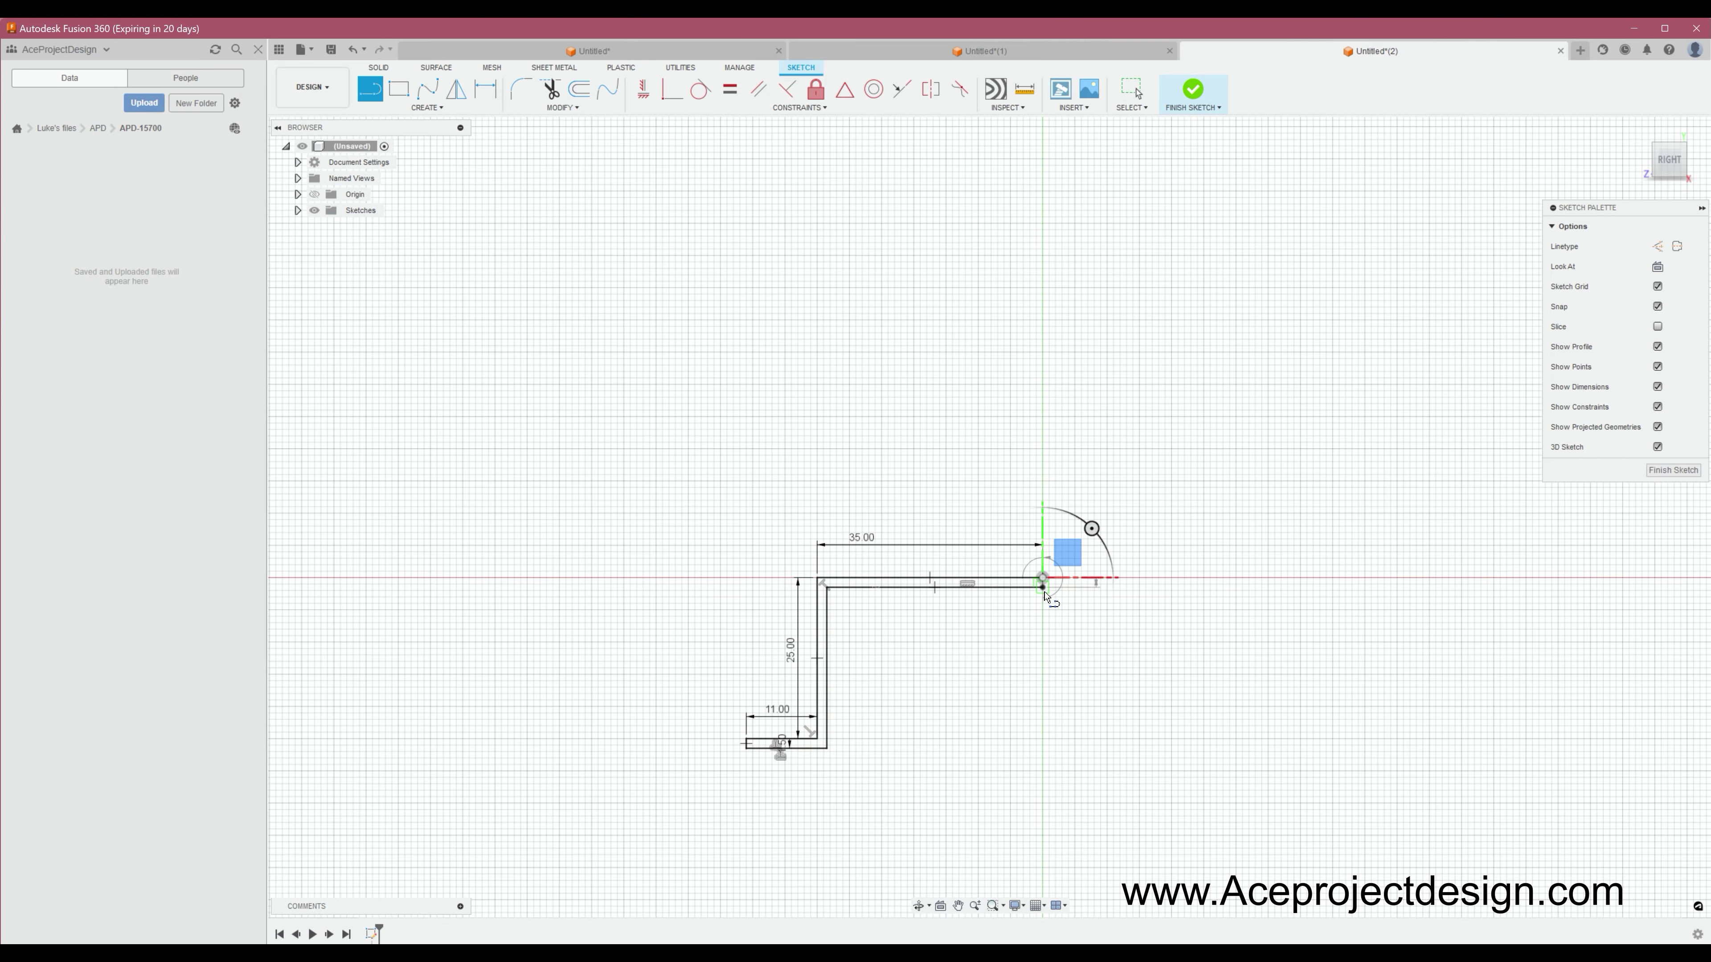
Step: Shorten the top line's 35.00 dimension to 25
{"action": "double_click", "coordinate": [862, 537]}
{"action": "type", "text": "25"}
{"action": "key", "text": "Return"}
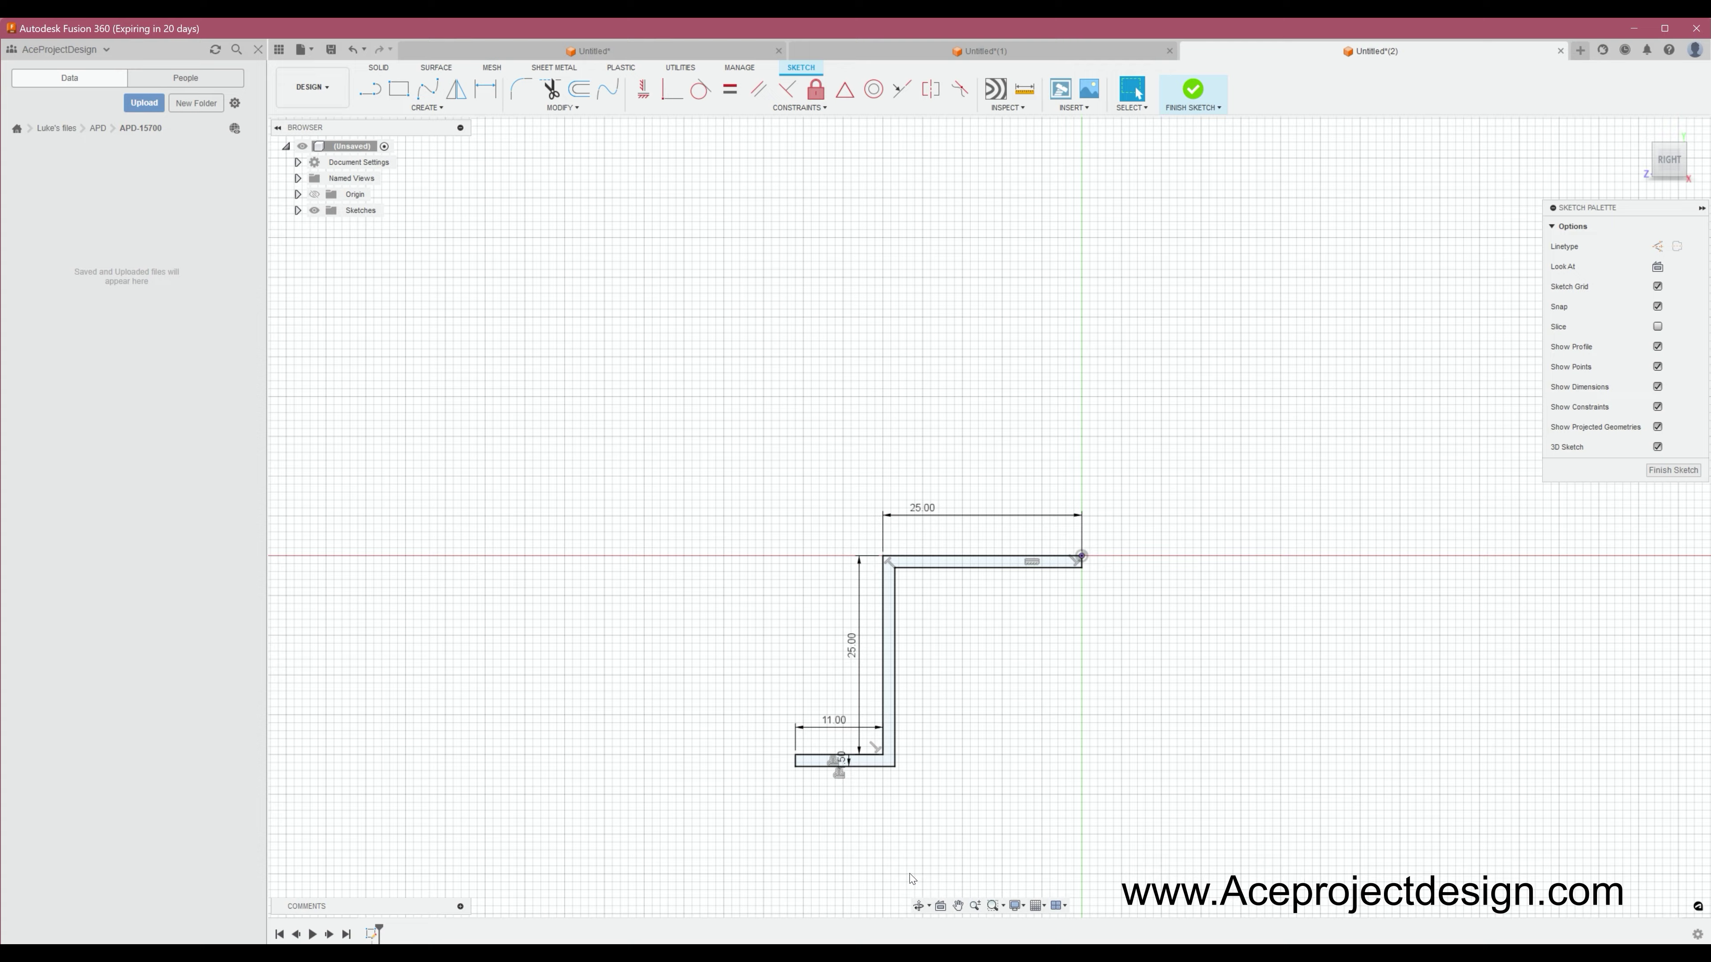
{"action": "middle_click_drag", "start_coordinate": [885, 724], "coordinate": [789, 367], "text": "shift"}
{"action": "left_click", "coordinate": [1663, 163]}
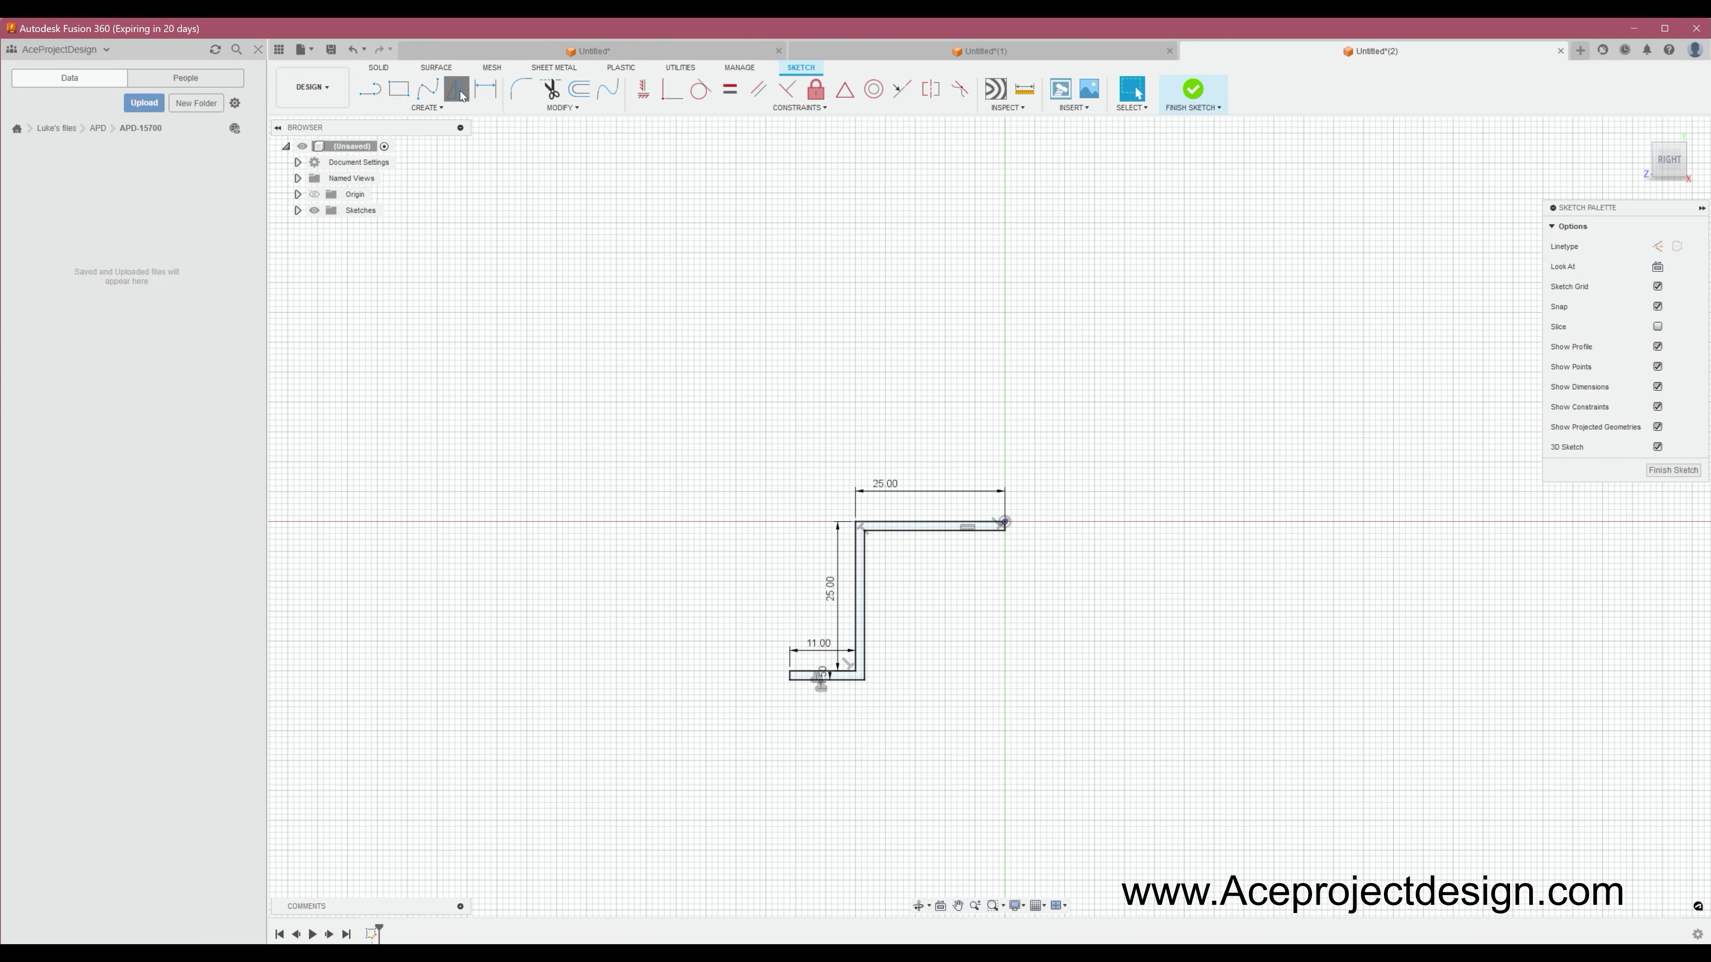
Step: Mirror the profile across the vertical line to complete the bracket outline, and finish the sketch
{"action": "left_click", "coordinate": [460, 96]}
{"action": "scroll", "coordinate": [875, 607], "scroll_direction": "up", "scroll_amount": 3}
{"action": "left_click", "coordinate": [994, 538]}
{"action": "key", "text": "Return"}
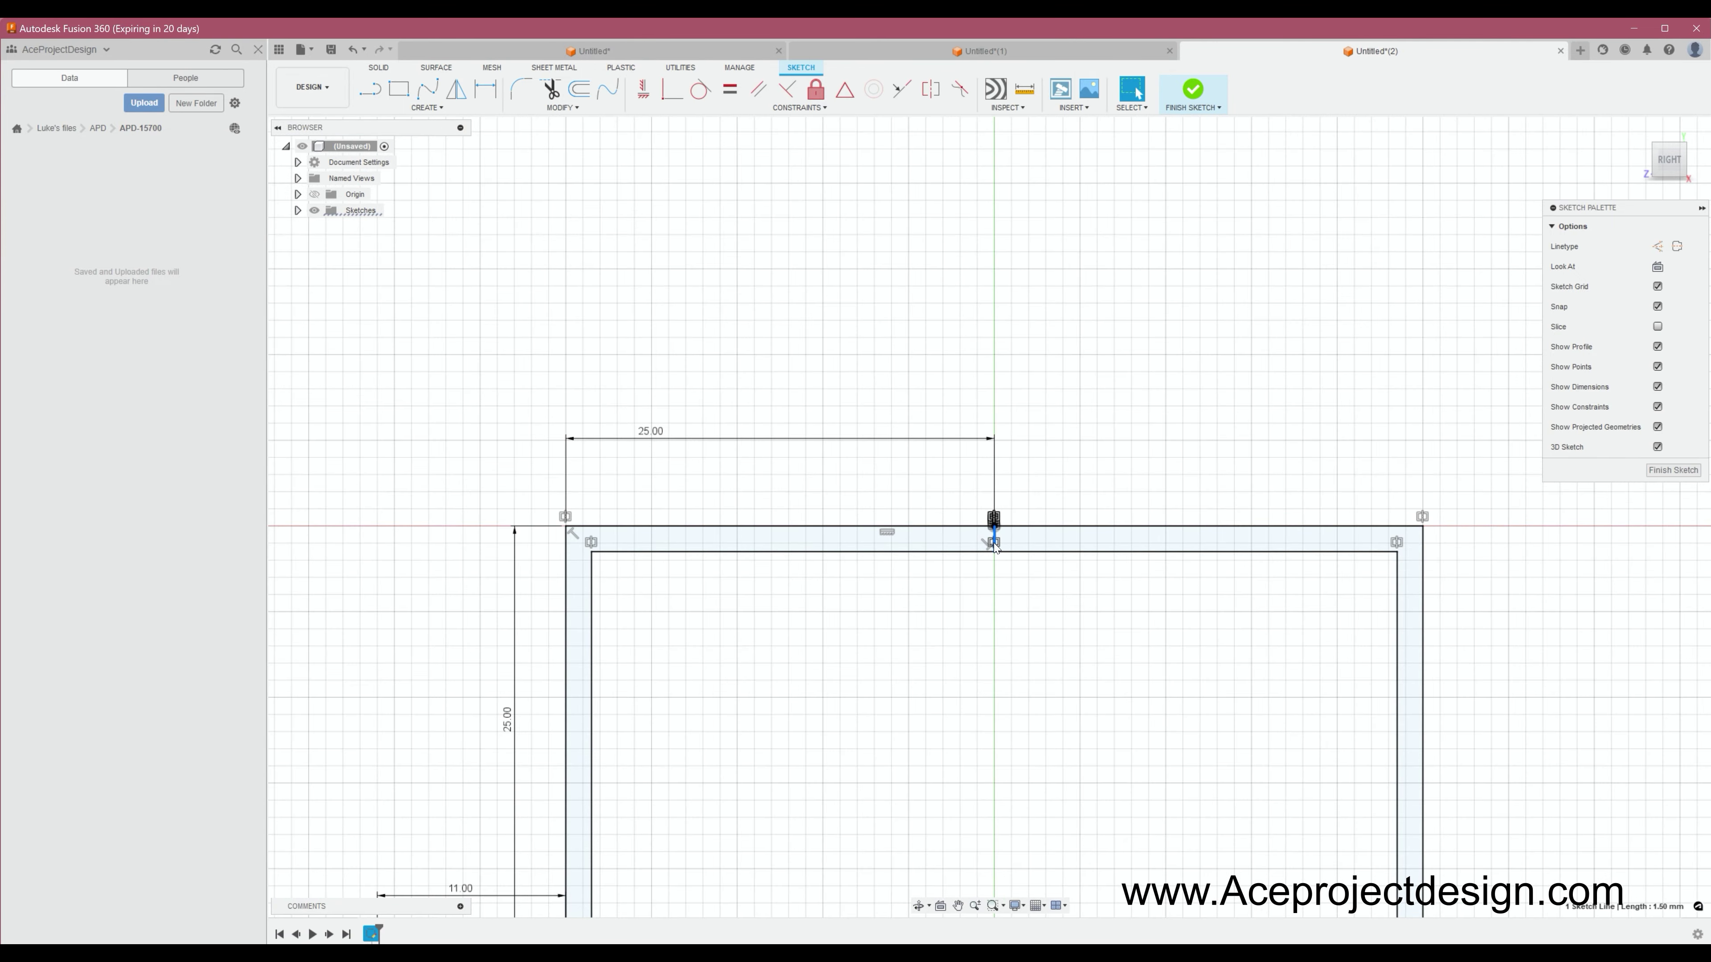
{"action": "scroll", "coordinate": [971, 519], "scroll_direction": "down", "scroll_amount": 5}
{"action": "left_click", "coordinate": [1192, 89]}
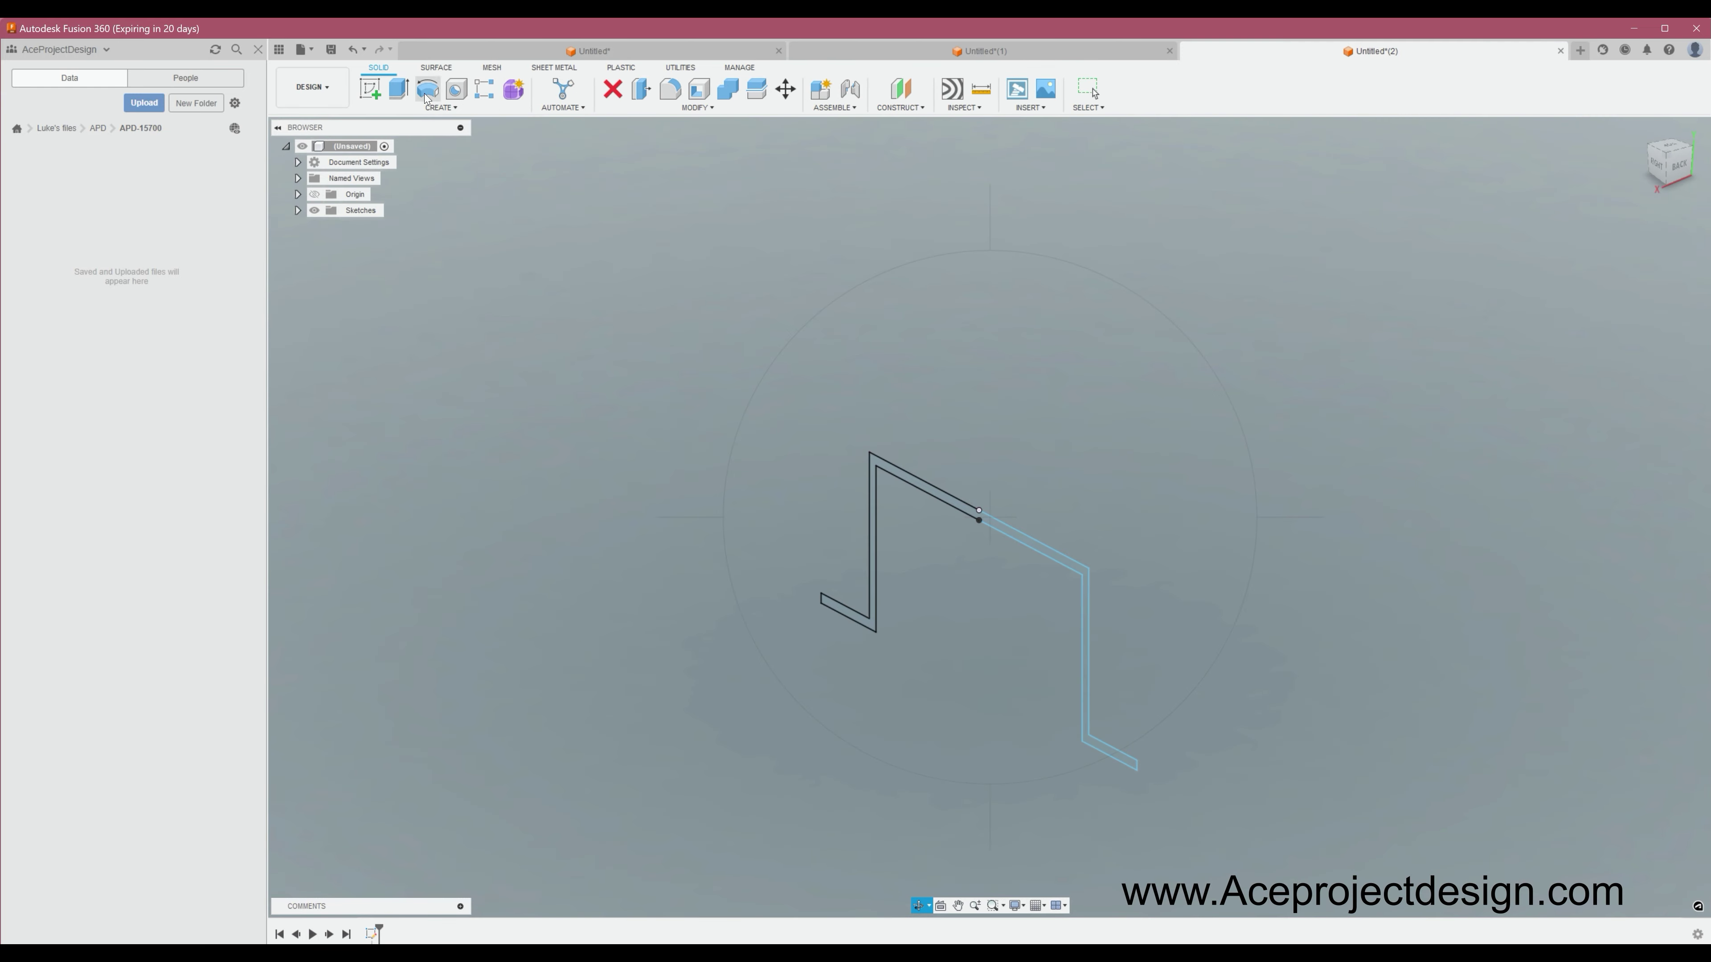
Step: Extrude the bracket profile two-sided, 12.5 and 4 mm
{"action": "key", "text": "e"}
{"action": "left_click", "coordinate": [929, 485]}
{"action": "left_click", "coordinate": [1633, 318]}
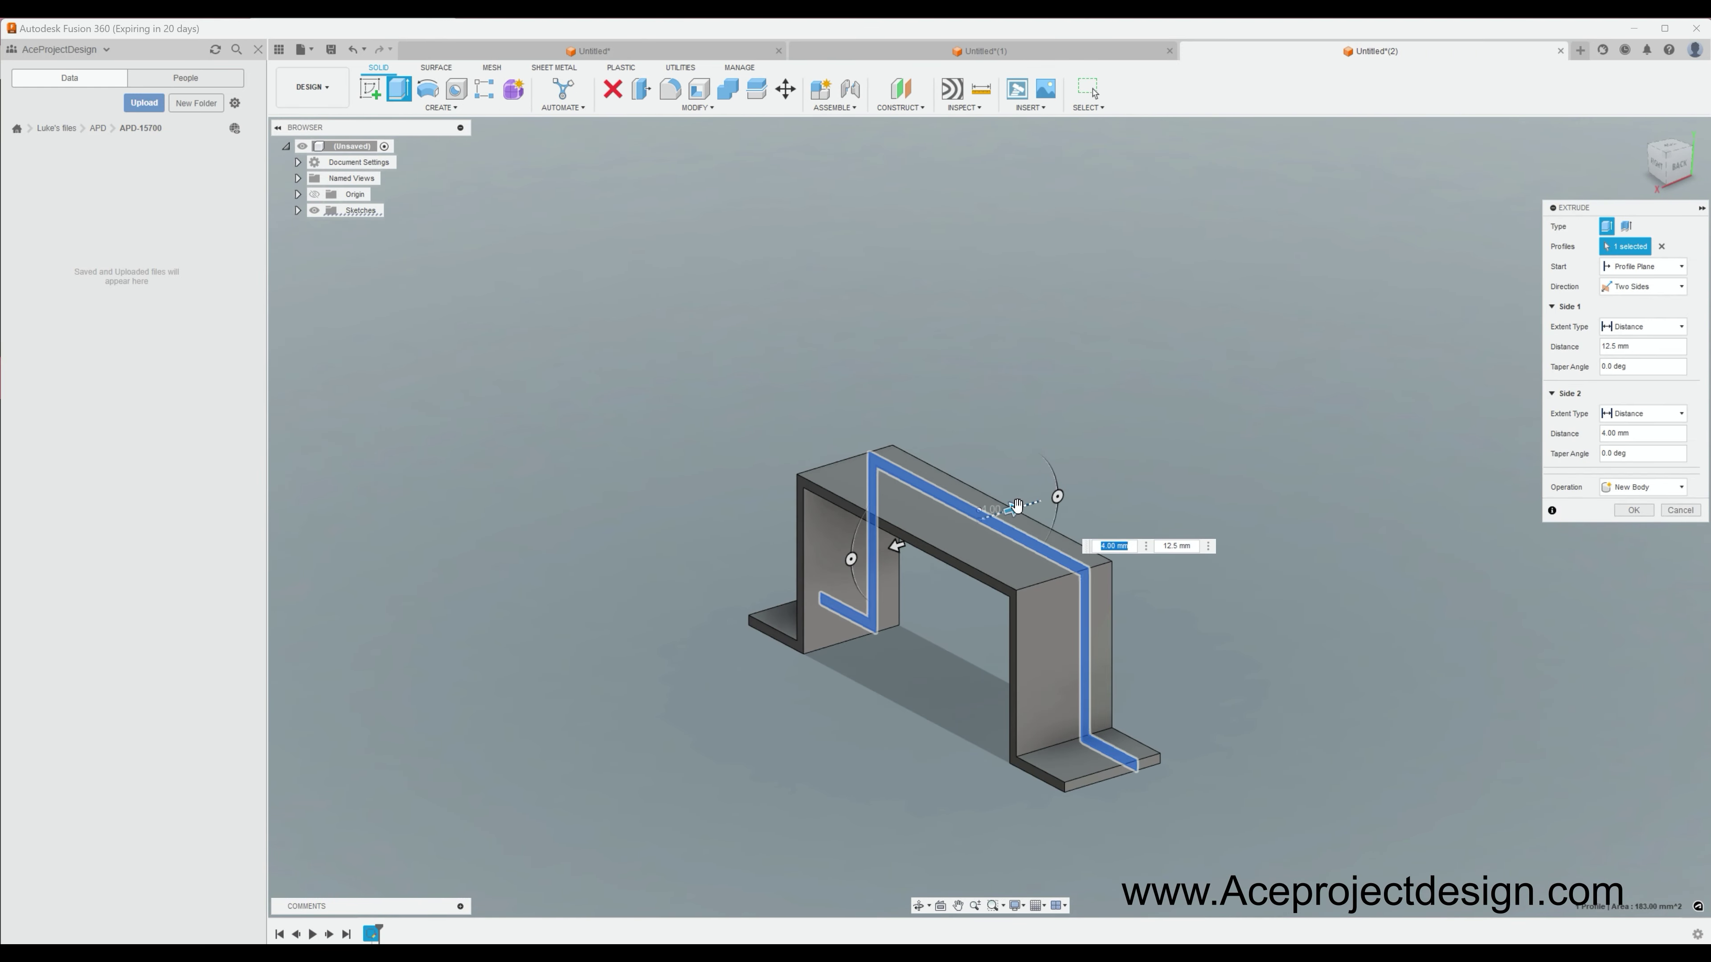
{"action": "key", "text": "Return"}
Step: Sketch hole circles on the bracket's top face and dimension them 30 mm from centre
{"action": "left_click", "coordinate": [369, 89]}
{"action": "left_click", "coordinate": [935, 478]}
{"action": "key", "text": "c"}
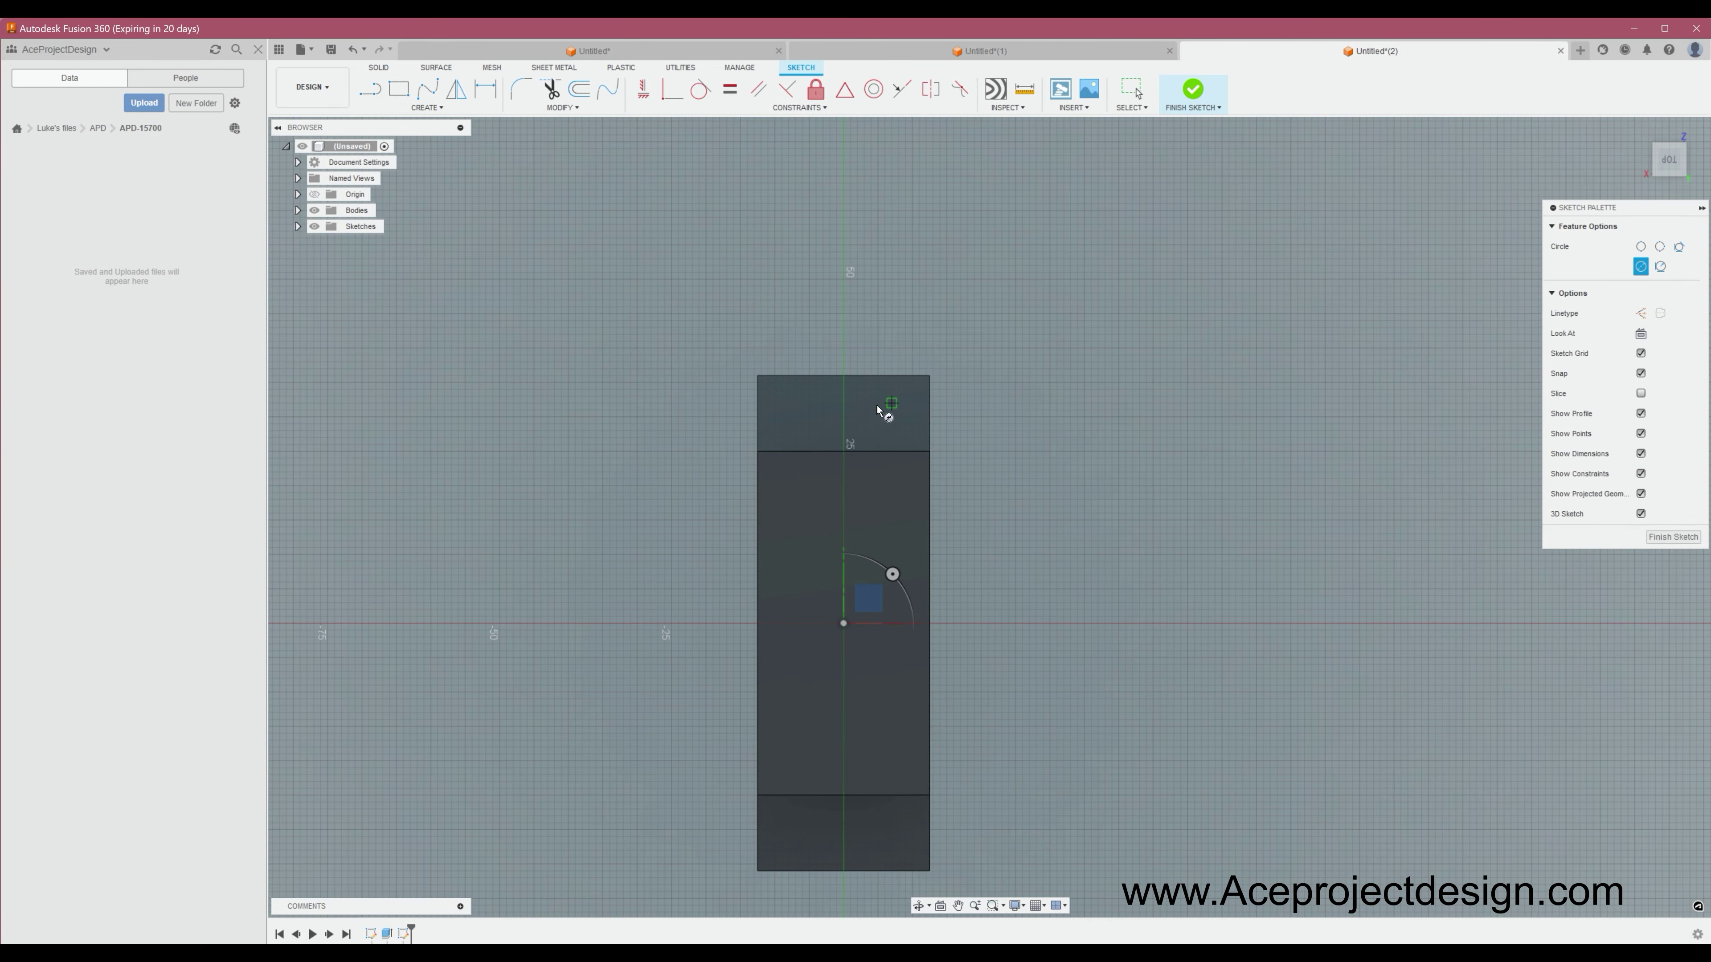
{"action": "scroll", "coordinate": [797, 310], "scroll_direction": "down", "scroll_amount": 2}
{"action": "key", "text": "Return"}
{"action": "key", "text": "d"}
{"action": "left_click", "coordinate": [820, 683]}
{"action": "left_click", "coordinate": [820, 538]}
{"action": "left_click", "coordinate": [727, 593]}
Step: Space the hole circles 30 apart, make them Ø3, and finish the hole sketch
{"action": "key", "text": "Return"}
{"action": "scroll", "coordinate": [723, 506], "scroll_direction": "up", "scroll_amount": 3}
{"action": "left_click", "coordinate": [775, 409]}
{"action": "left_click", "coordinate": [836, 397]}
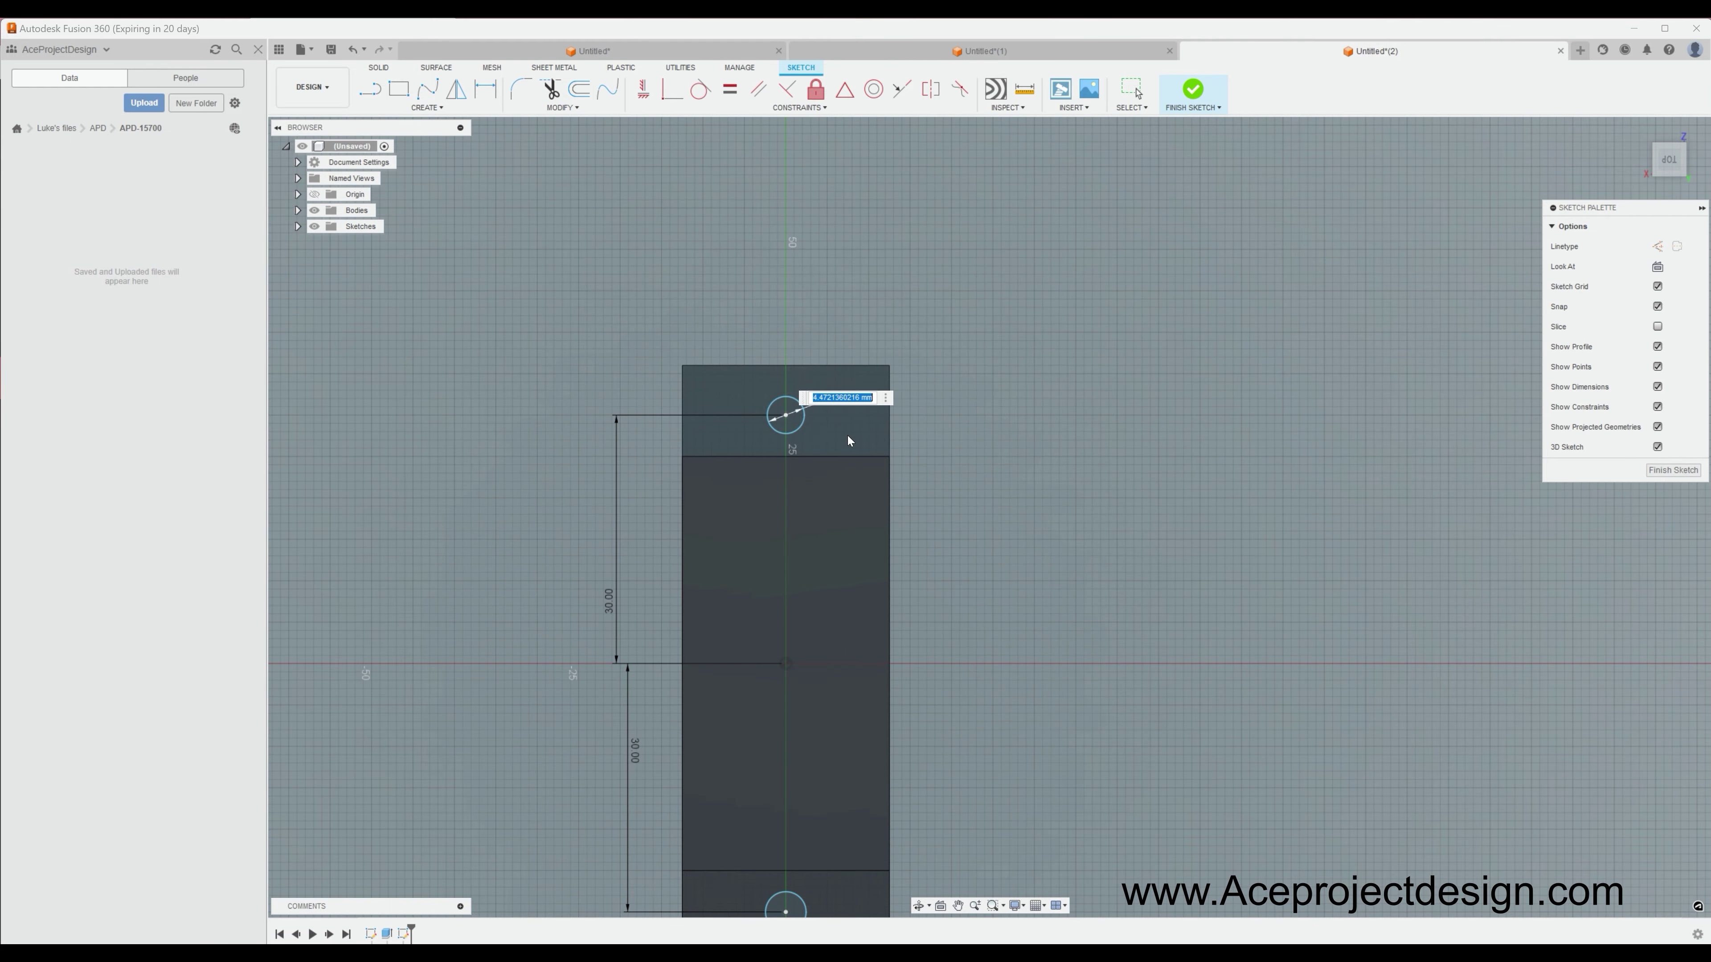
{"action": "type", "text": "3"}
{"action": "key", "text": "Return"}
{"action": "left_click", "coordinate": [1192, 88]}
Step: Extrude-cut the hole profiles through both bracket flanges
{"action": "key", "text": "e"}
{"action": "left_click", "coordinate": [763, 455]}
{"action": "scroll", "coordinate": [1312, 495], "scroll_direction": "up", "scroll_amount": 2}
{"action": "key", "text": "Return"}
Step: Round the flange corner edges with a 20 mm fillet
{"action": "key", "text": "f"}
{"action": "left_click", "coordinate": [1354, 506]}
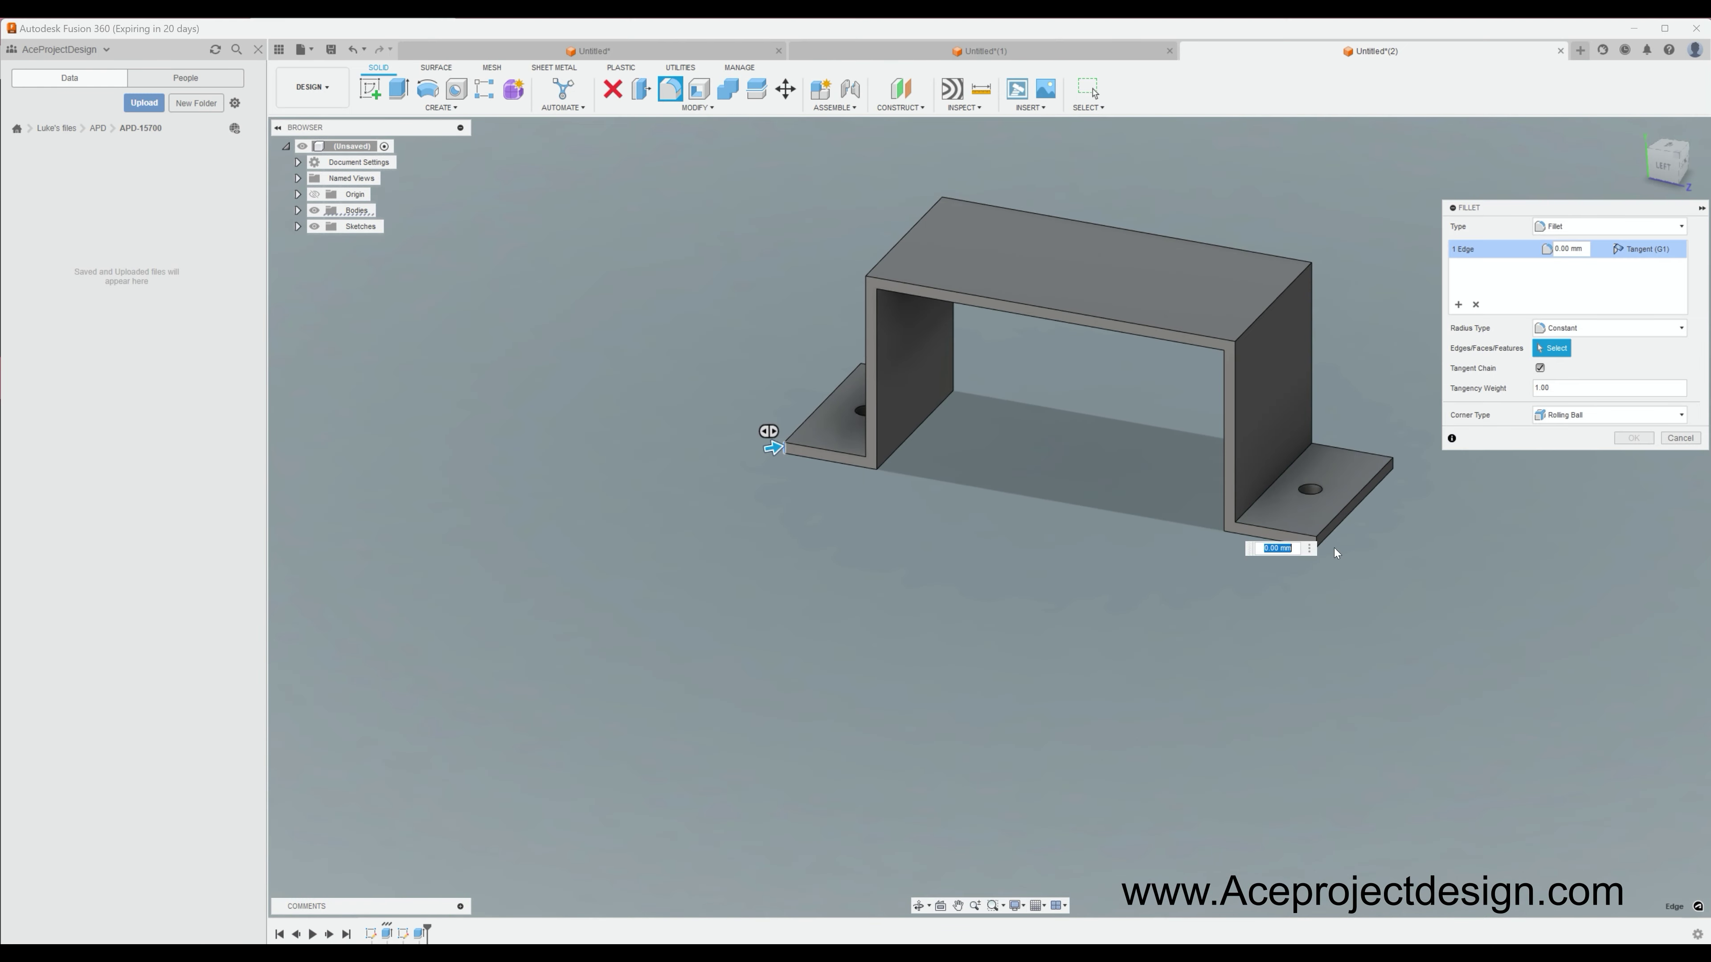
{"action": "key", "text": "F6"}
{"action": "type", "text": "20"}
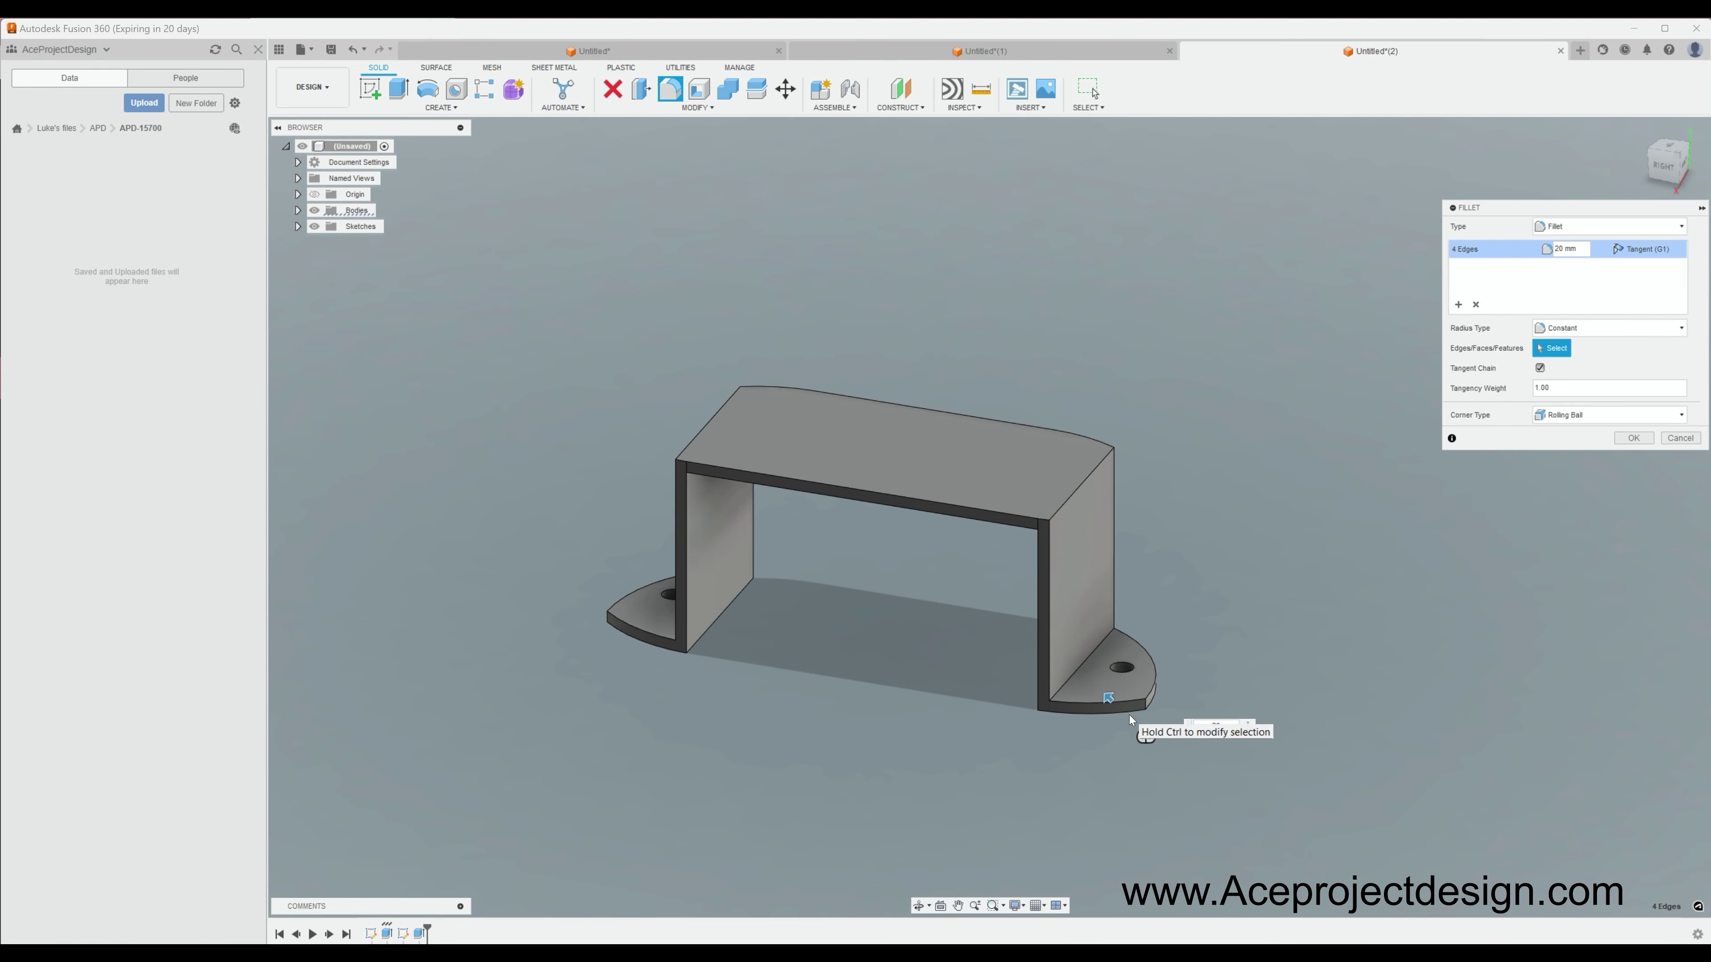
{"action": "key", "text": "Return"}
Step: Fillet the bracket's bend edges at 2 mm
{"action": "key", "text": "f"}
{"action": "left_click", "coordinate": [707, 628]}
{"action": "mouse_move", "coordinate": [707, 630]}
{"action": "middle_mouse_down", "text": "shift"}
{"action": "mouse_move", "coordinate": [958, 814]}
{"action": "mouse_move", "coordinate": [1011, 775]}
{"action": "middle_mouse_up", "text": "shift"}
{"action": "left_click", "coordinate": [1250, 597]}
{"action": "key", "text": "Return"}
Step: Fillet the base bend edges at 2 mm, then begin lines in a new sketch
{"action": "key", "text": "f"}
{"action": "left_click", "coordinate": [896, 653]}
{"action": "middle_click_drag", "start_coordinate": [896, 652], "coordinate": [943, 606], "text": "shift"}
{"action": "left_click", "coordinate": [1111, 523]}
{"action": "mouse_move", "coordinate": [1111, 522]}
{"action": "middle_mouse_down", "text": "shift"}
{"action": "mouse_move", "coordinate": [842, 490]}
{"action": "mouse_move", "coordinate": [943, 674]}
{"action": "middle_mouse_up", "text": "shift"}
{"action": "type", "text": "2"}
{"action": "key", "text": "Return"}
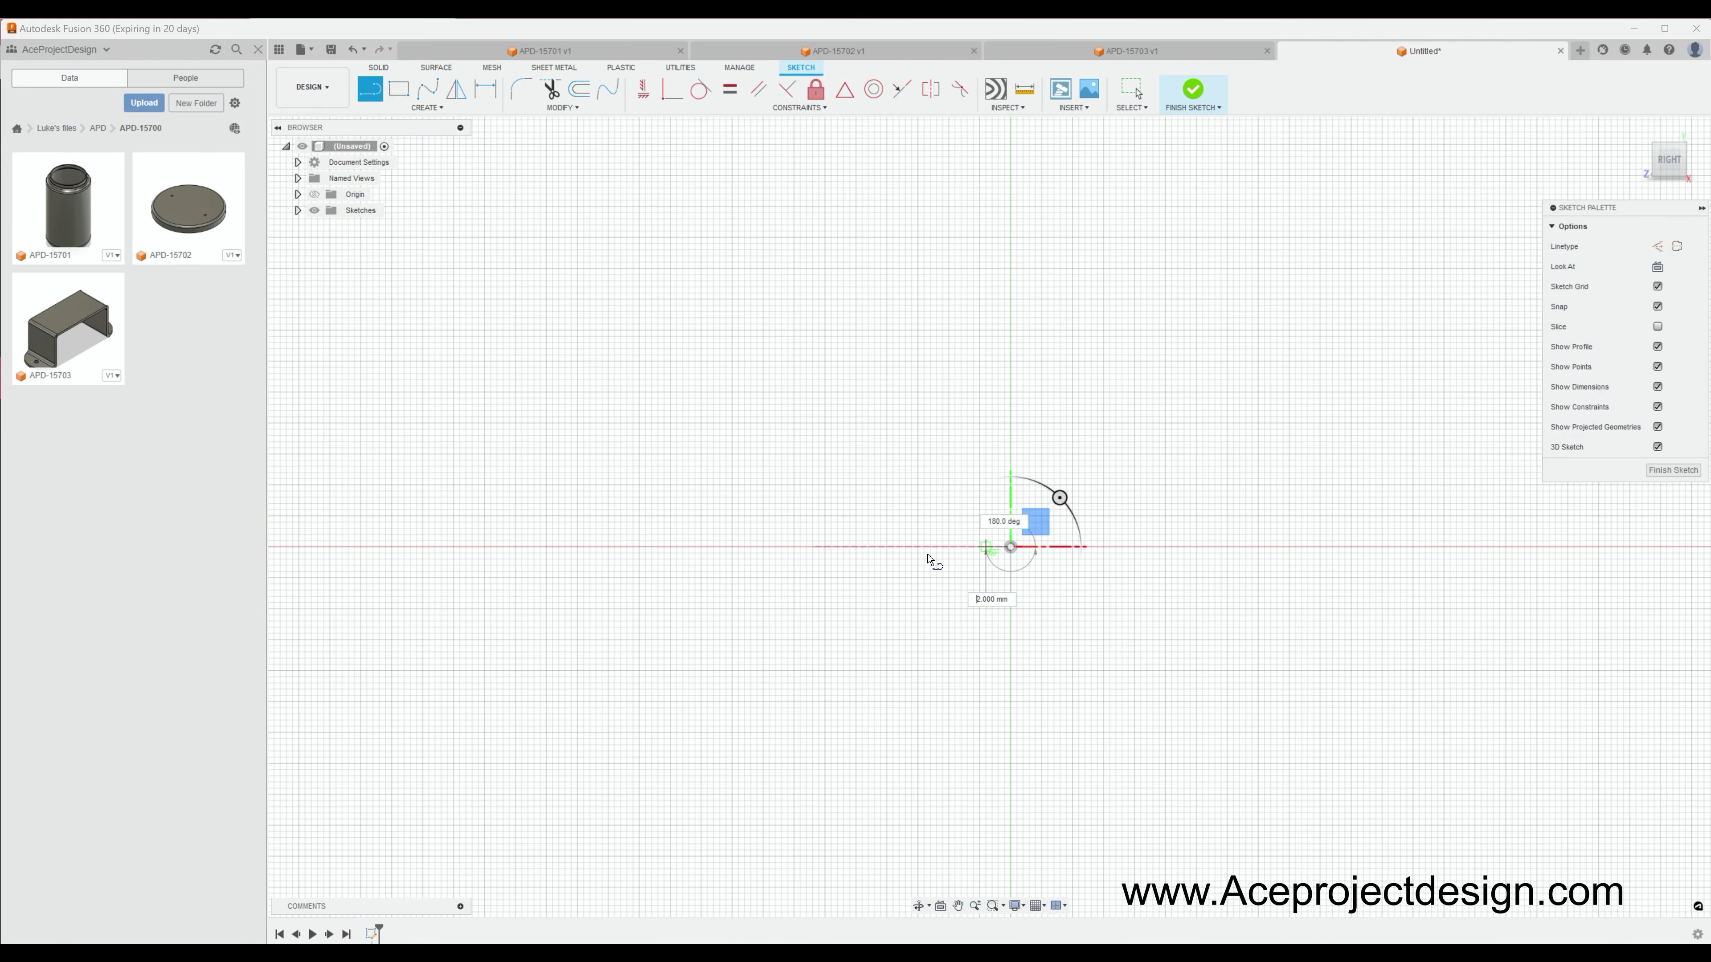
{"action": "left_click", "coordinate": [869, 547]}
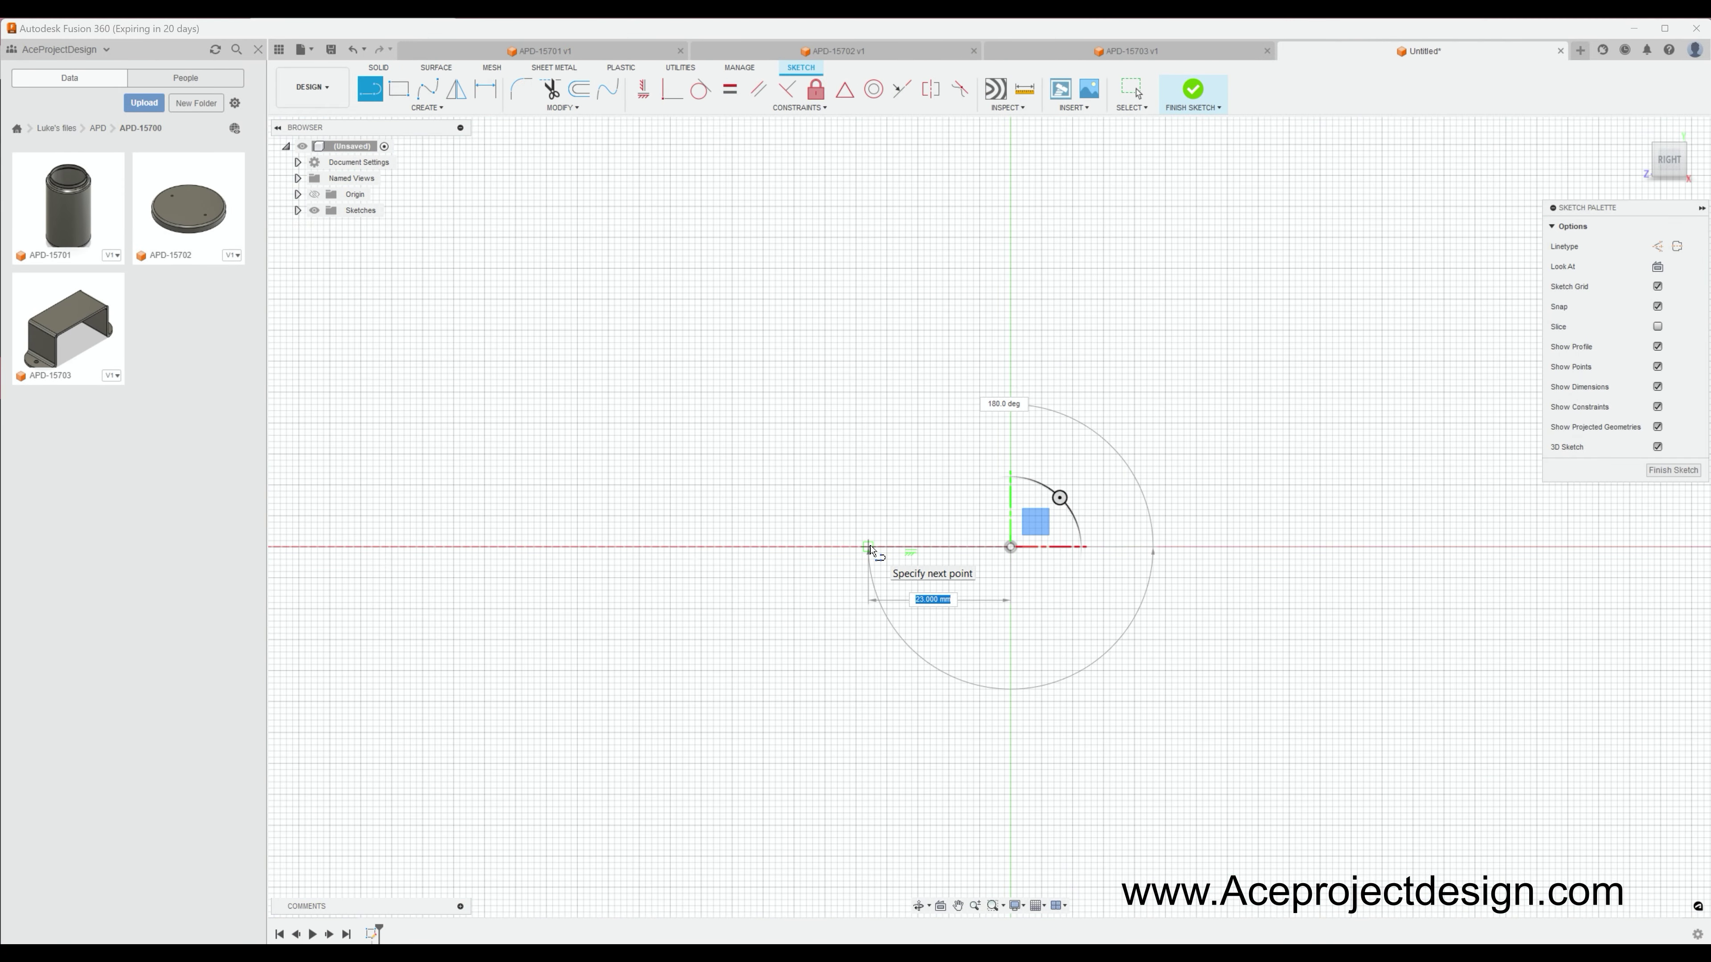
Step: Dimension the bottom line of the dish profile to 35
{"action": "key", "text": "Escape"}
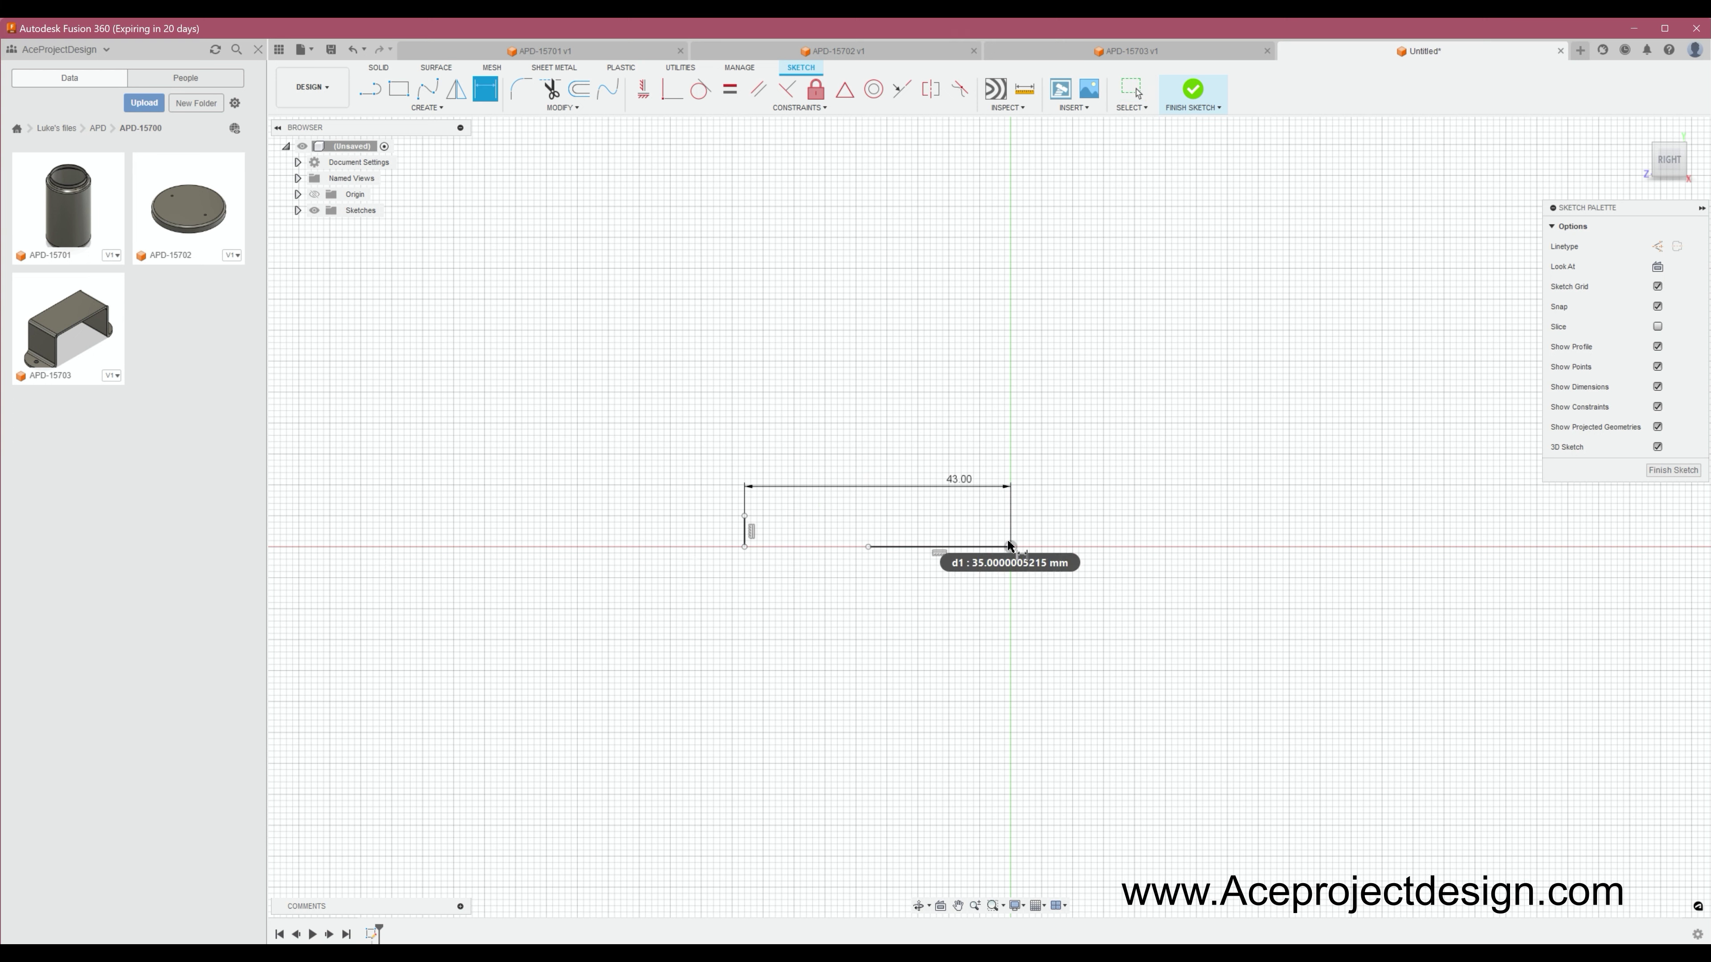
{"action": "left_click", "coordinate": [400, 109]}
{"action": "left_click", "coordinate": [940, 546]}
{"action": "left_click", "coordinate": [940, 573]}
{"action": "type", "text": "35"}
{"action": "key", "text": "Return"}
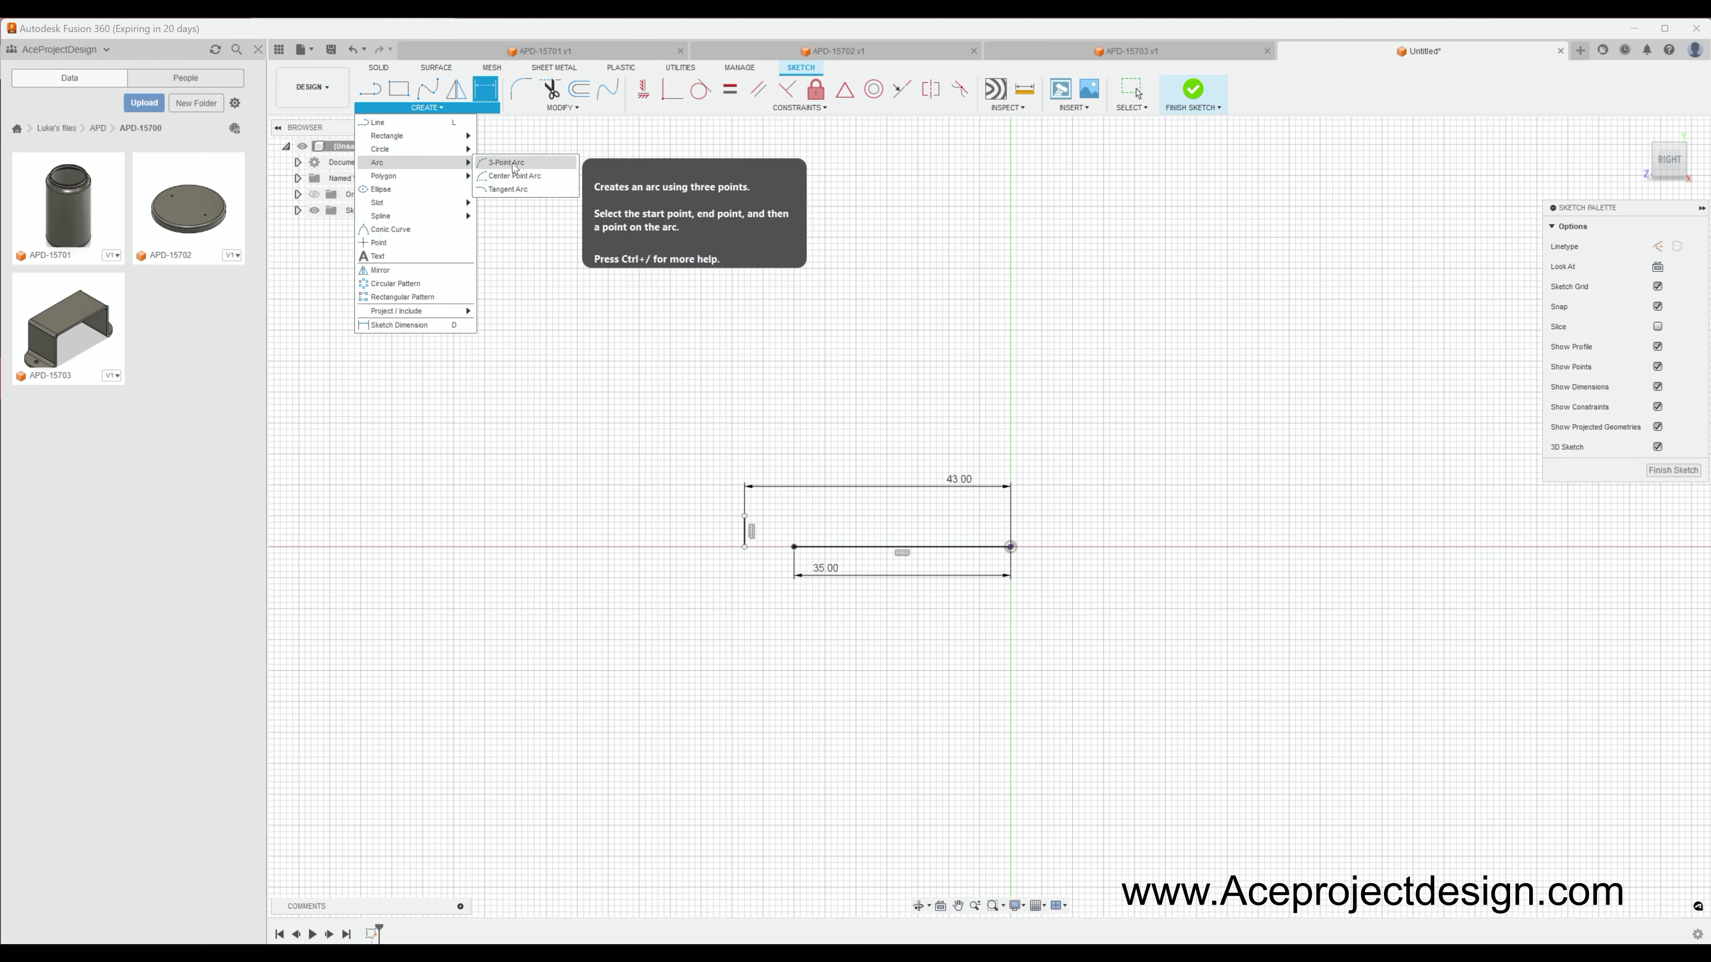
Step: Add a three-point arc corner and offset the curved chain by -1.5
{"action": "left_click", "coordinate": [519, 176]}
{"action": "left_click", "coordinate": [787, 548]}
{"action": "key", "text": "o"}
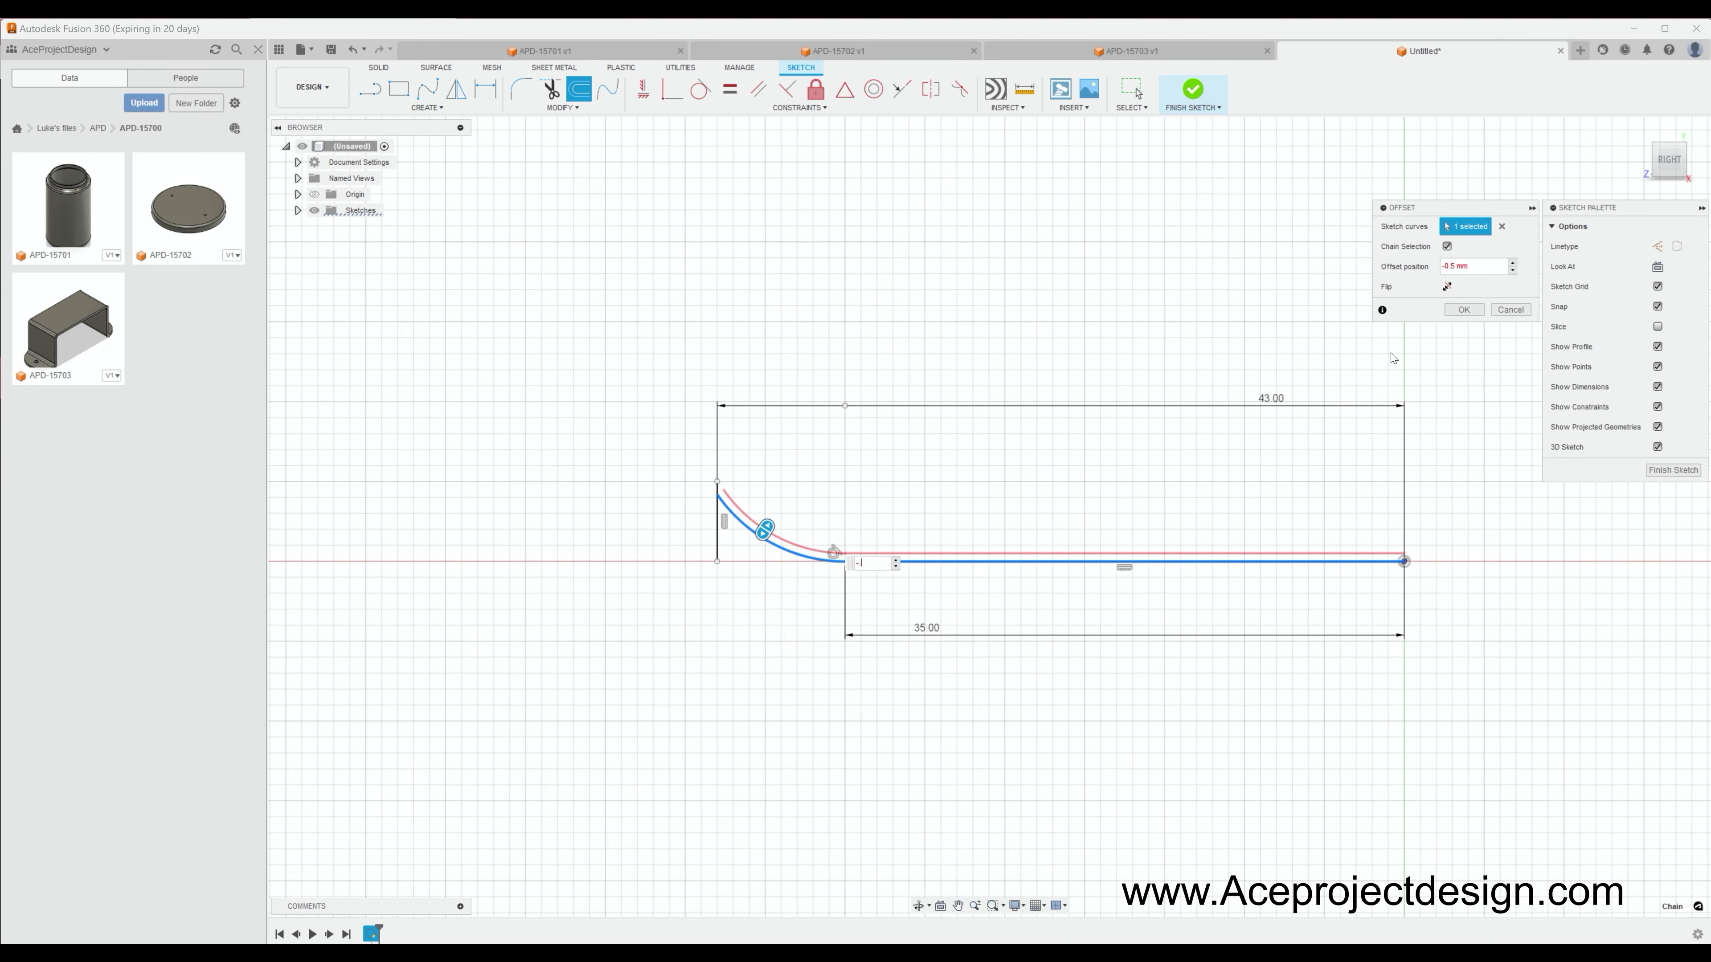
{"action": "type", "text": "-1.5"}
{"action": "key", "text": "Return"}
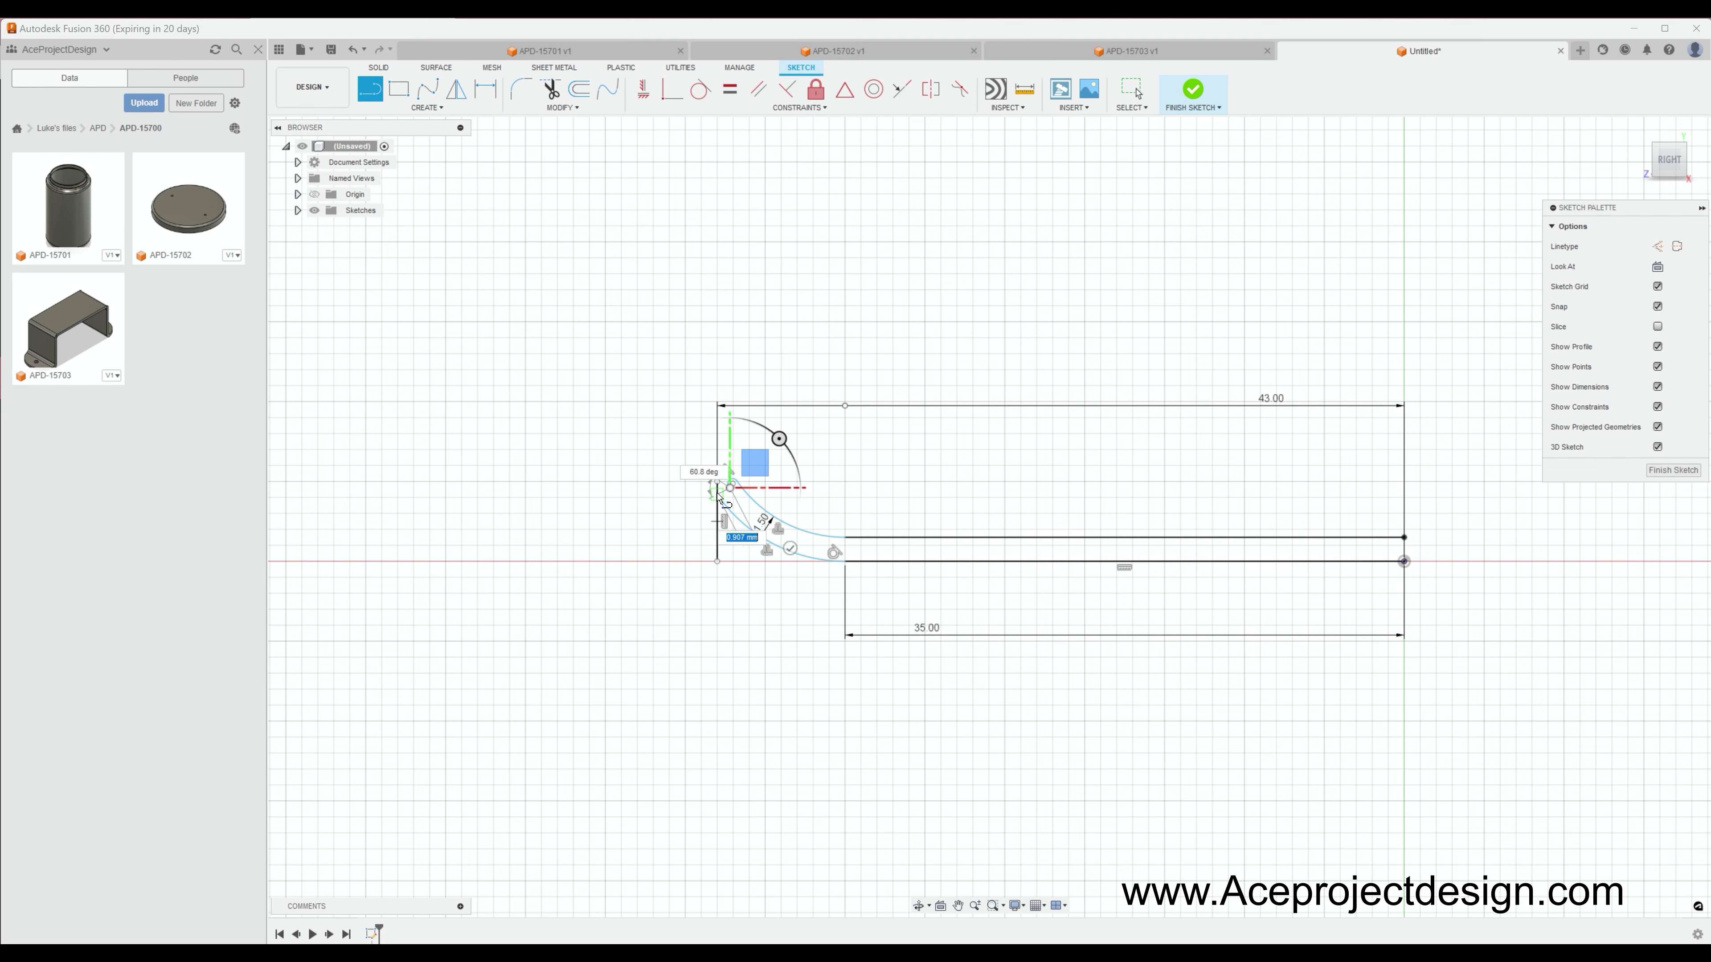
Step: Close the profile end with lines, set its height to 6, and finish the sketch
{"action": "key", "text": "Escape"}
{"action": "scroll", "coordinate": [775, 542], "scroll_direction": "down", "scroll_amount": 2}
{"action": "left_click", "coordinate": [1040, 542]}
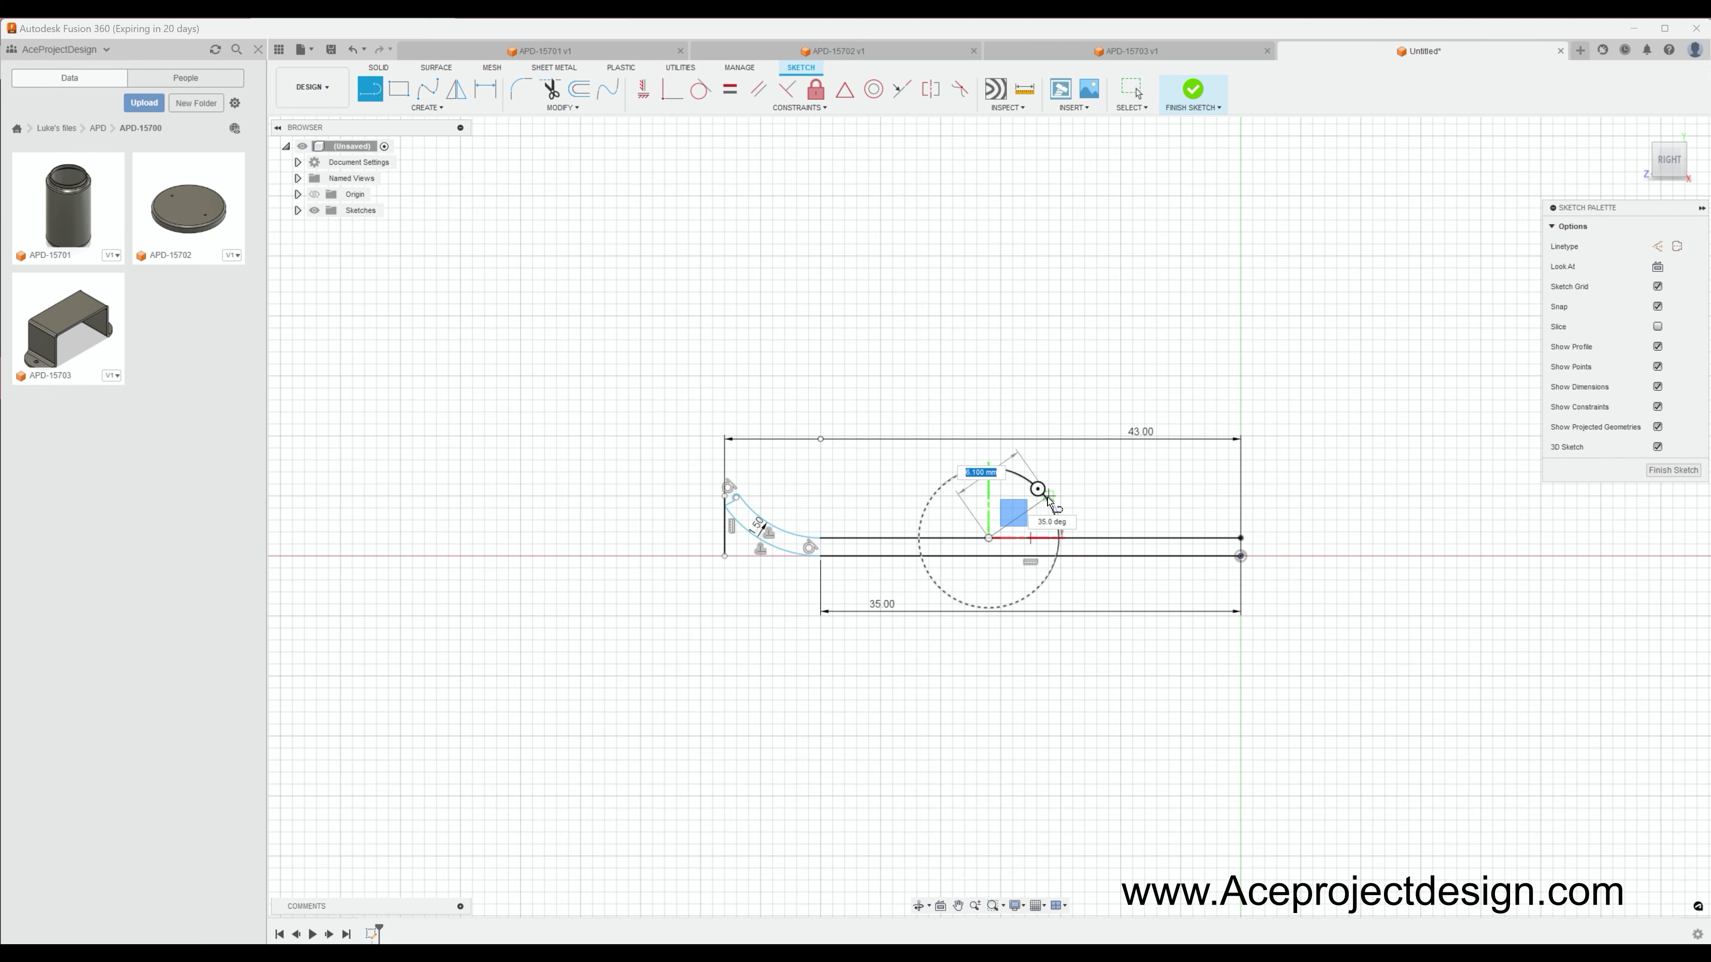
{"action": "left_click", "coordinate": [1239, 539]}
{"action": "double_click", "coordinate": [1270, 541]}
{"action": "type", "text": "6"}
{"action": "key", "text": "Return"}
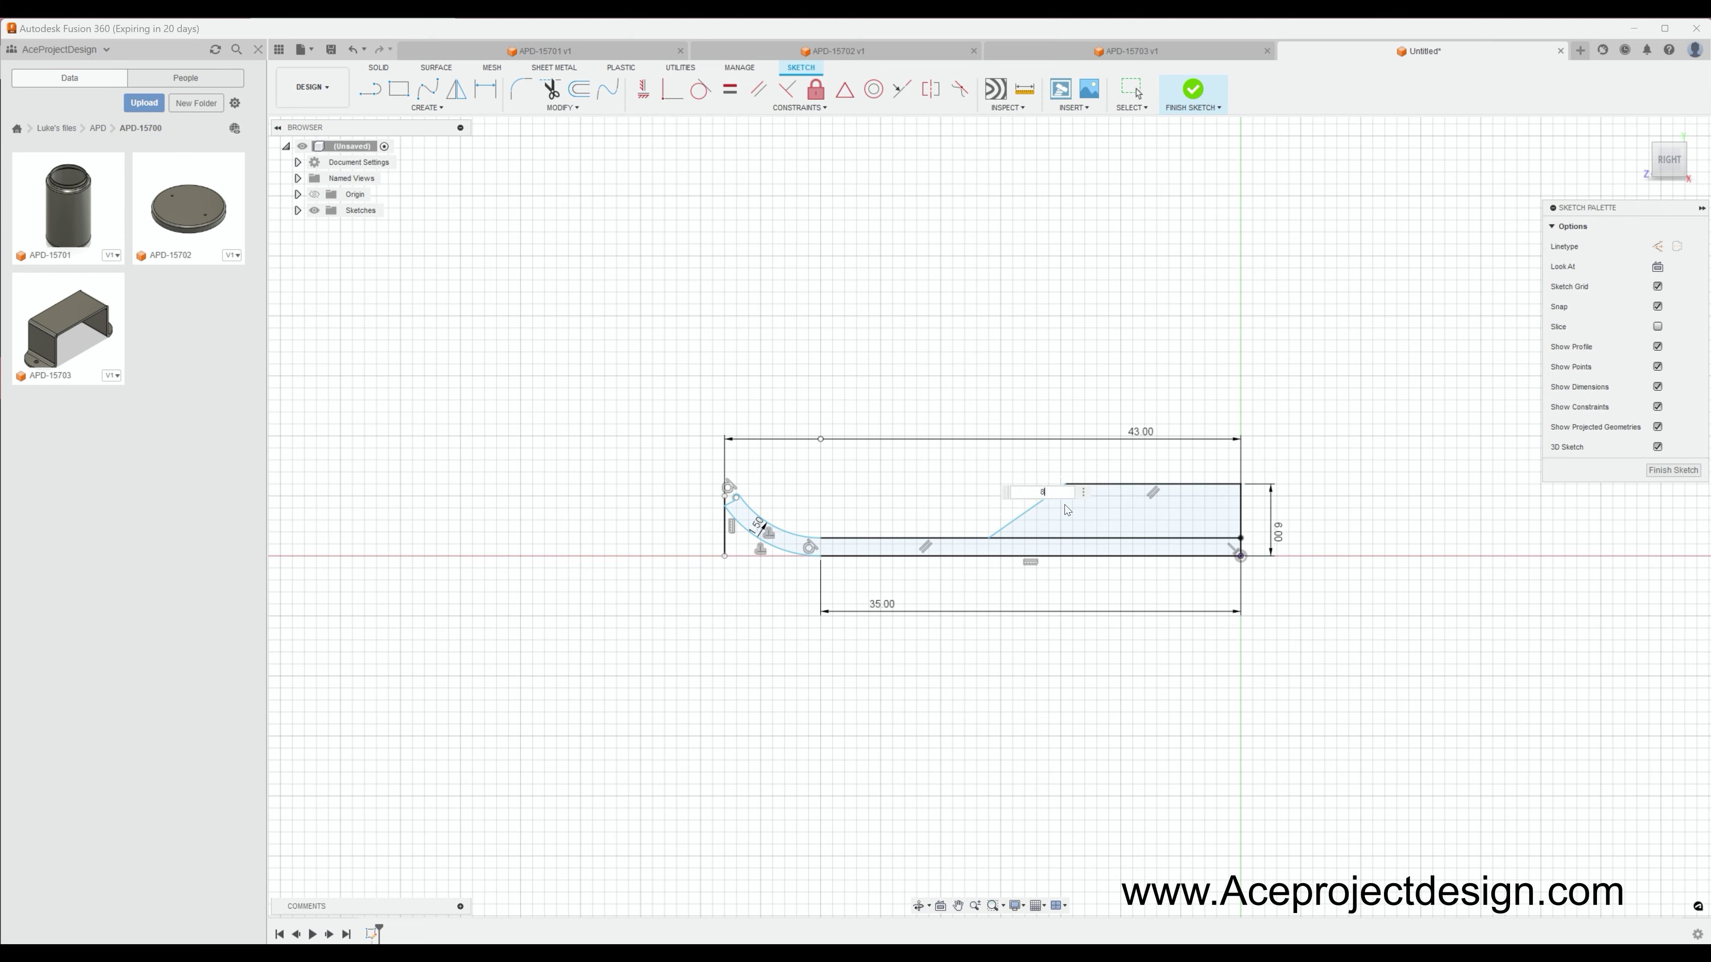
{"action": "left_click", "coordinate": [1193, 89]}
{"action": "left_click", "coordinate": [426, 88]}
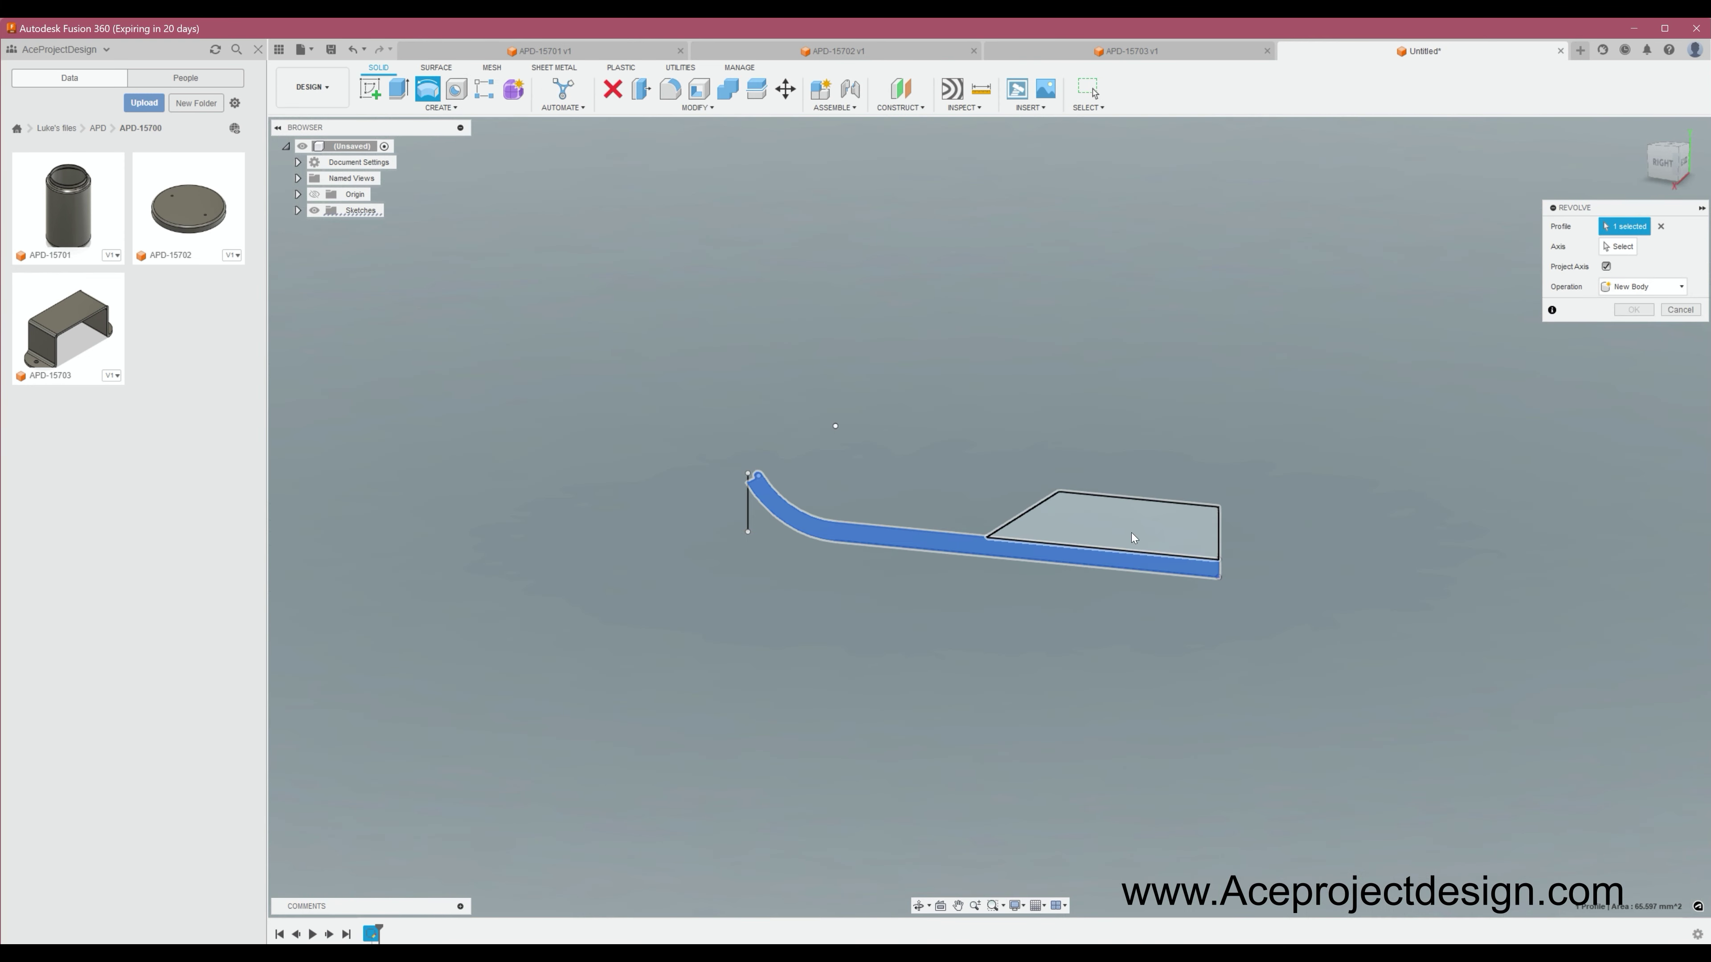
Step: Revolve the profile around the chosen axis into a round dish
{"action": "left_click", "coordinate": [1617, 248]}
{"action": "left_click", "coordinate": [1220, 547]}
{"action": "key", "text": "Return"}
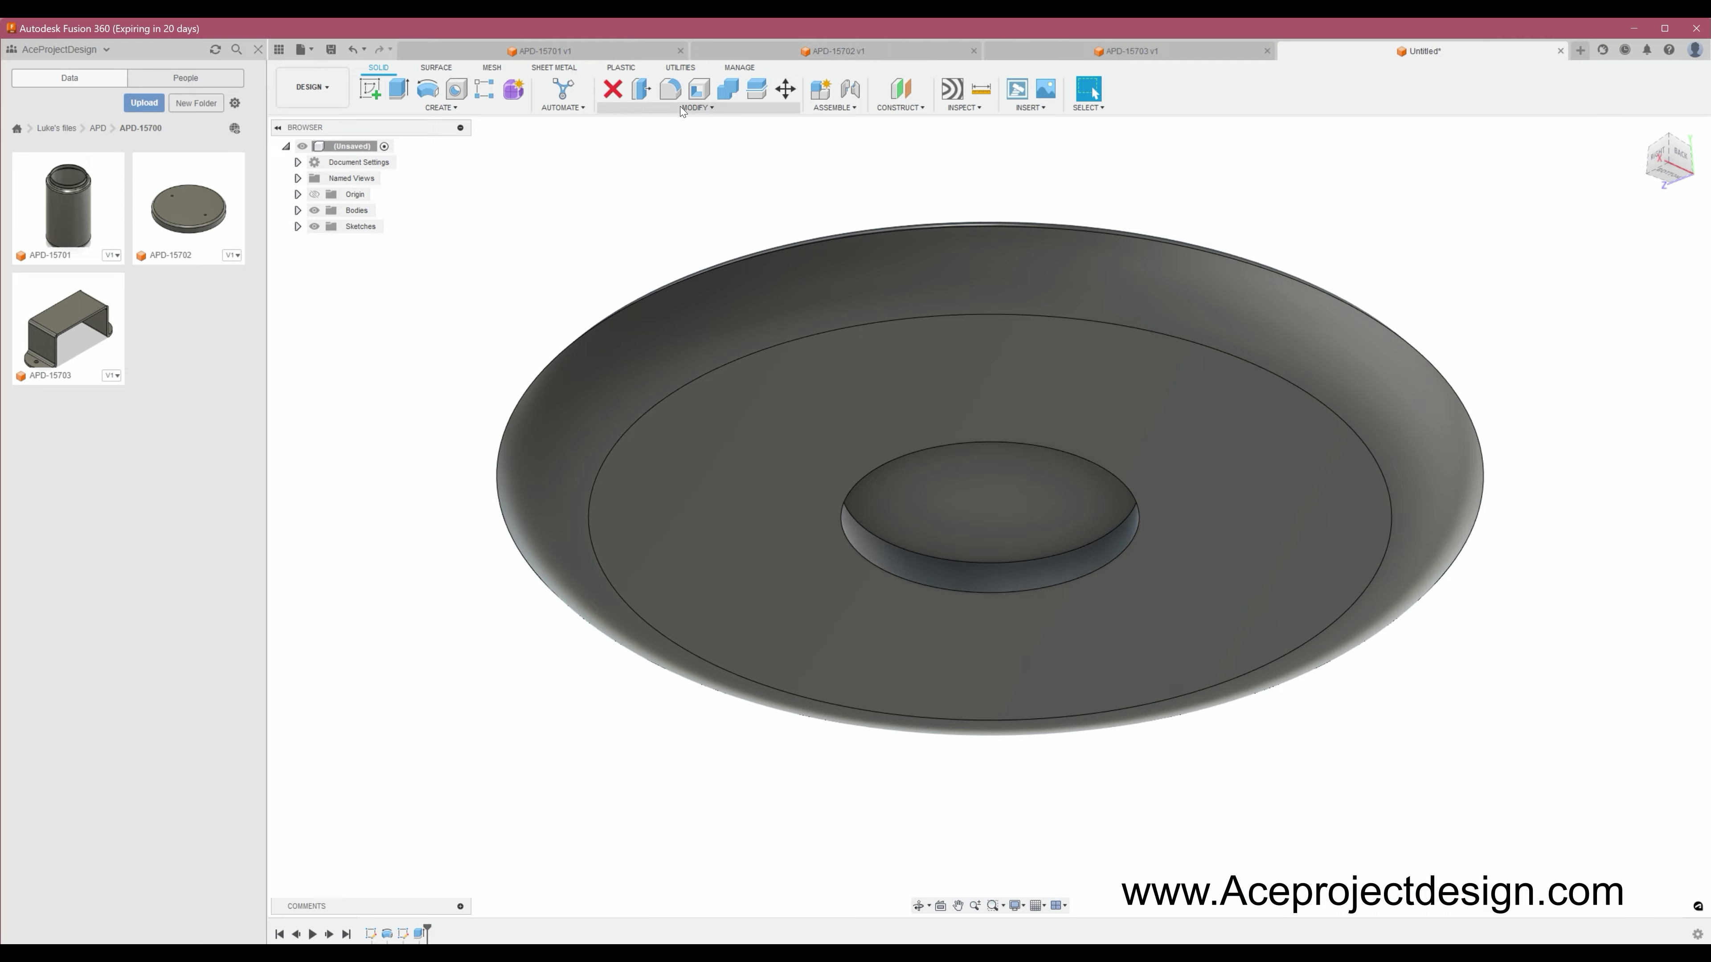
Step: Cut a circular hole through the dish centre, then begin a sketch on the lid face
{"action": "left_click", "coordinate": [1017, 496]}
{"action": "left_click", "coordinate": [426, 107]}
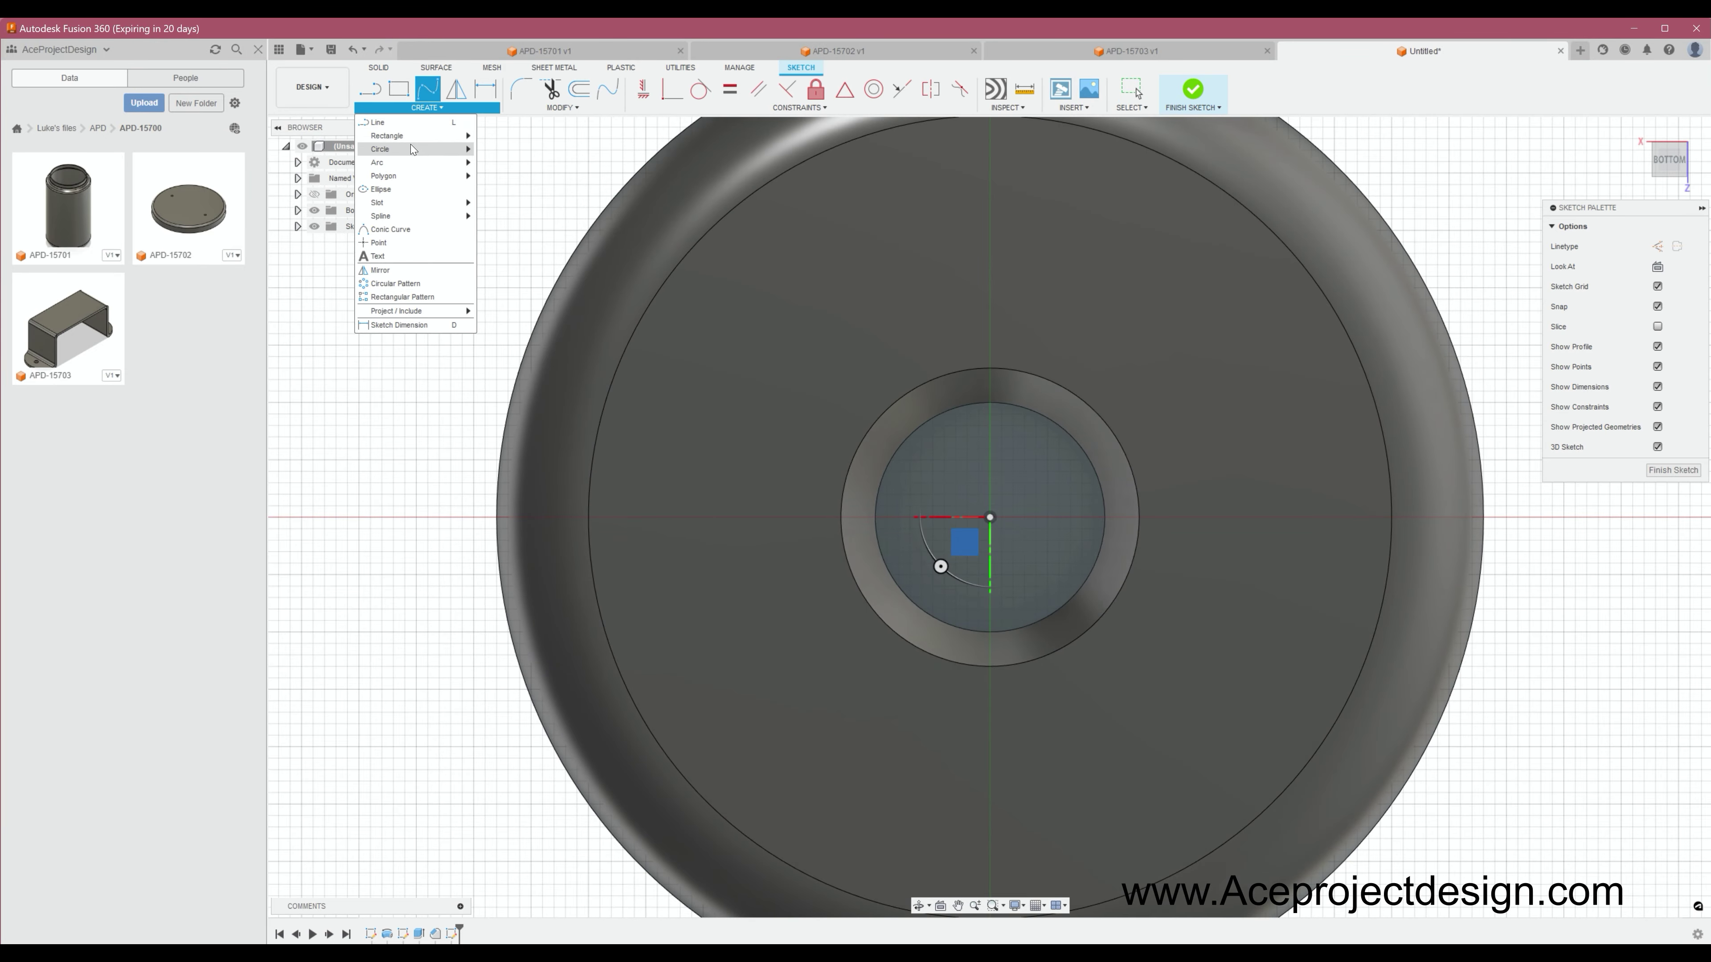
{"action": "left_click", "coordinate": [532, 151]}
{"action": "left_click", "coordinate": [990, 517]}
{"action": "left_click", "coordinate": [1186, 94]}
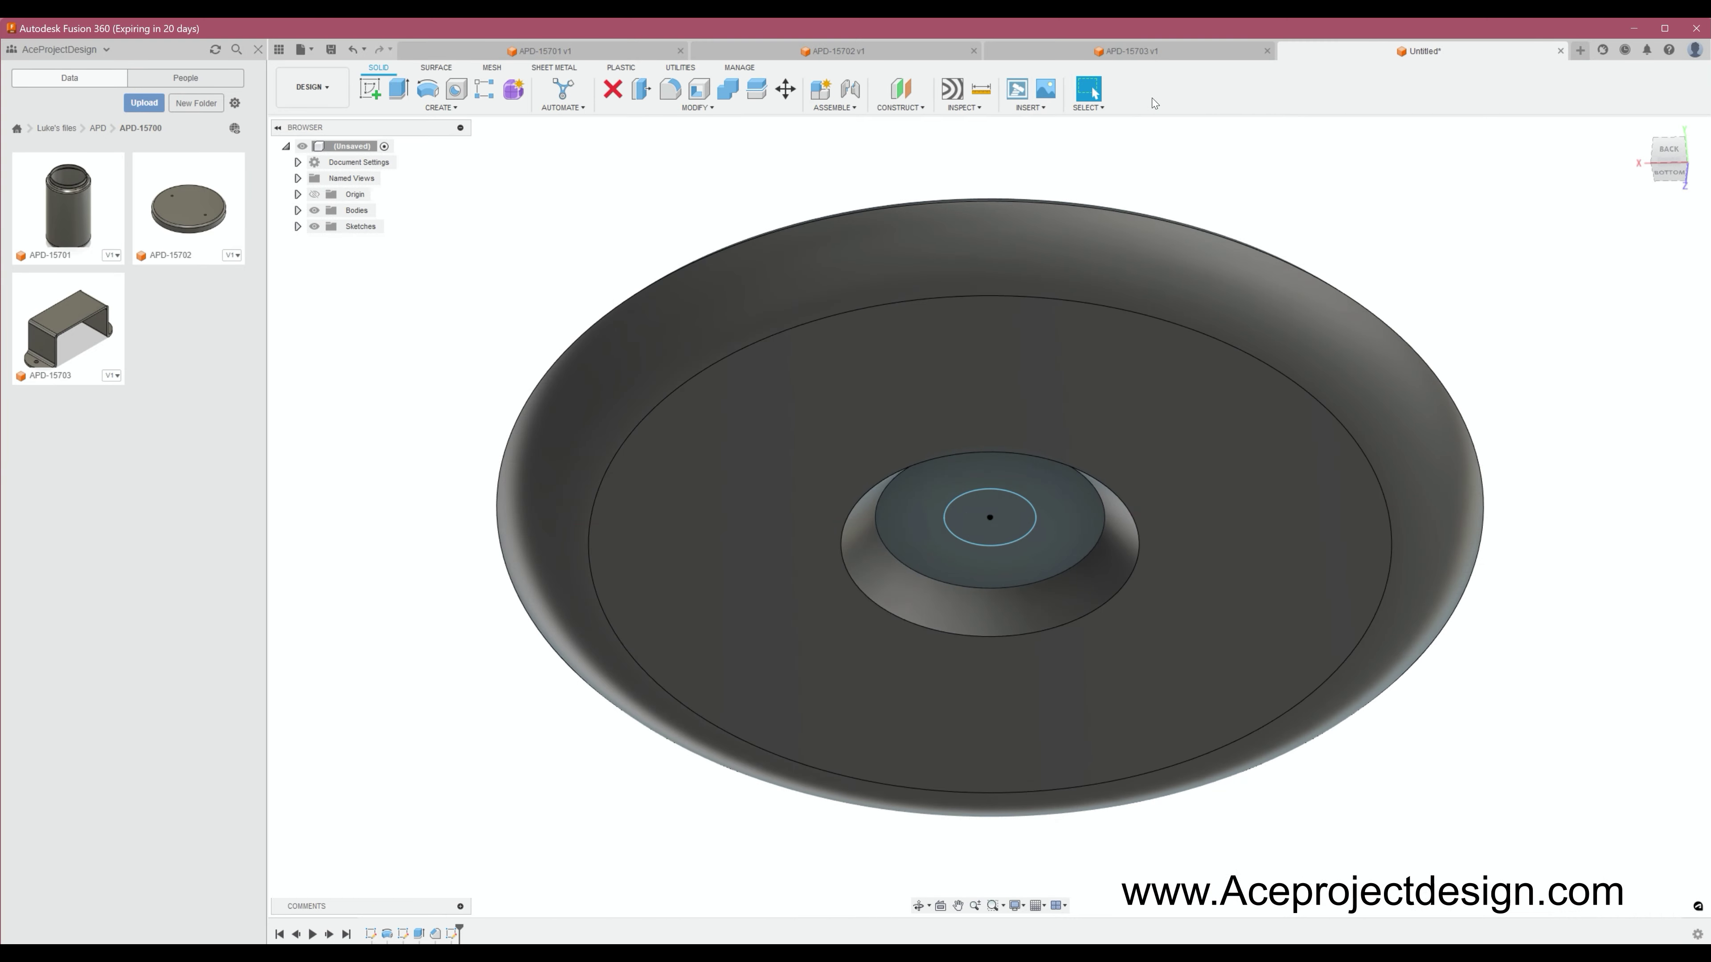
{"action": "key", "text": "e"}
{"action": "key", "text": "Return"}
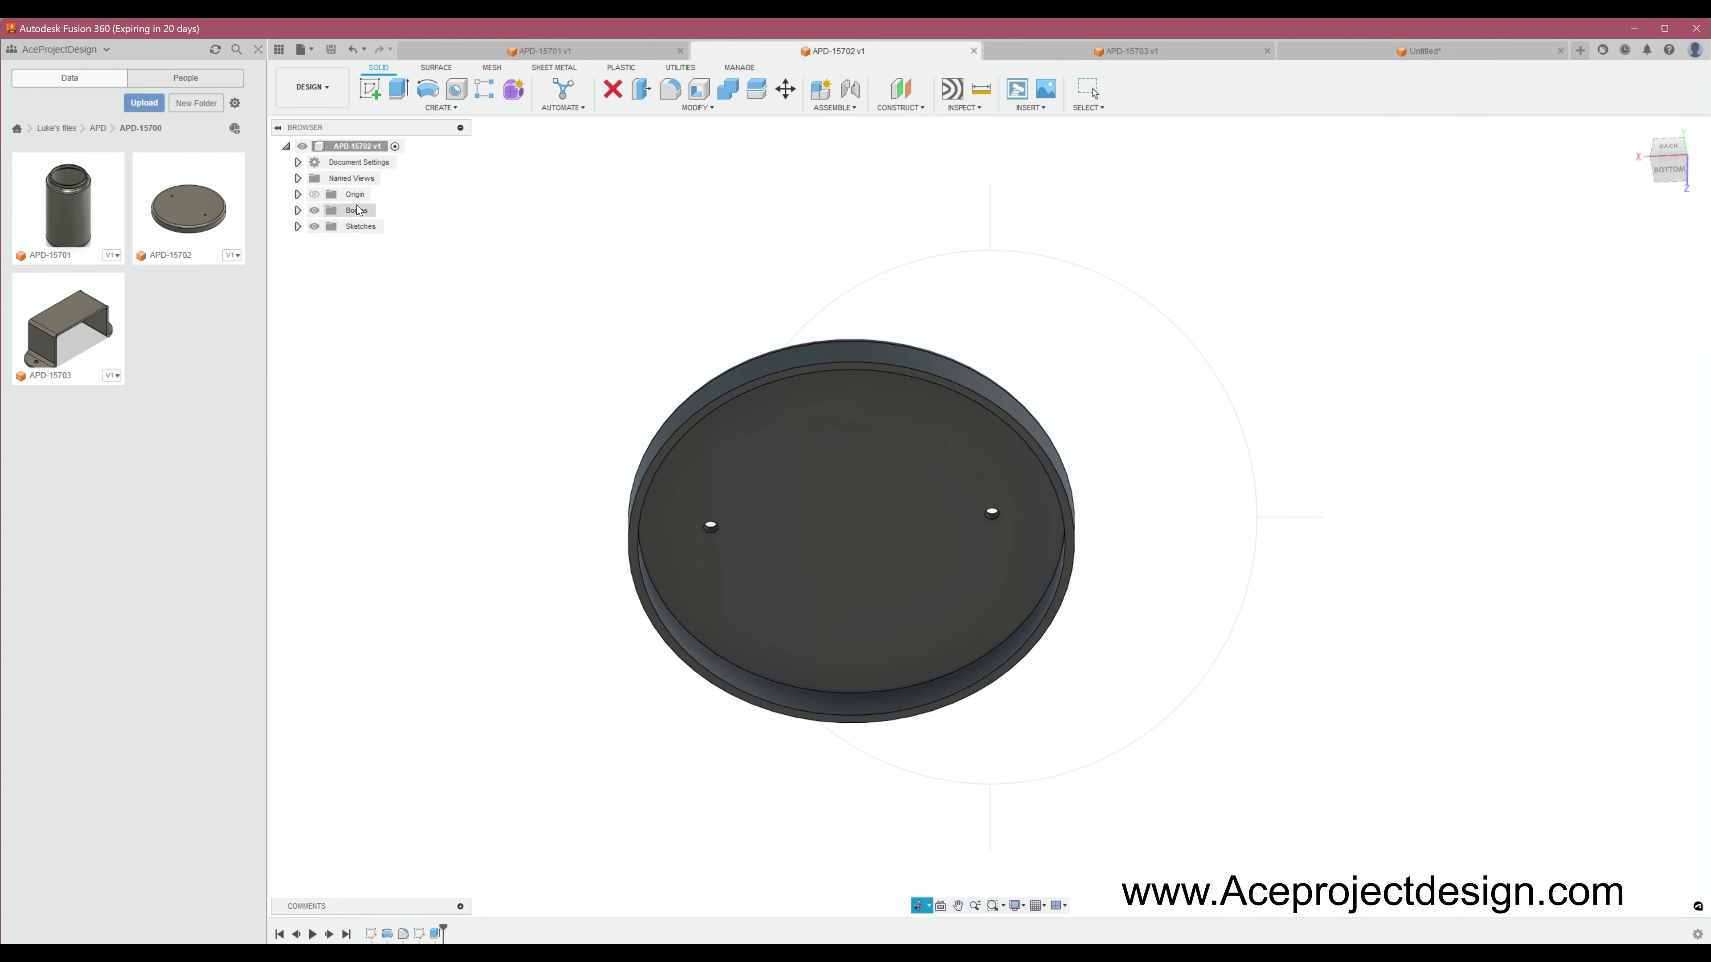
{"action": "left_click", "coordinate": [369, 88]}
{"action": "left_click", "coordinate": [849, 539]}
Step: Extrude a Ø8 centre circle on the lid into a central boss
{"action": "left_click", "coordinate": [426, 108]}
{"action": "left_click", "coordinate": [538, 153]}
{"action": "left_click", "coordinate": [989, 516]}
{"action": "type", "text": "8"}
{"action": "key", "text": "Return"}
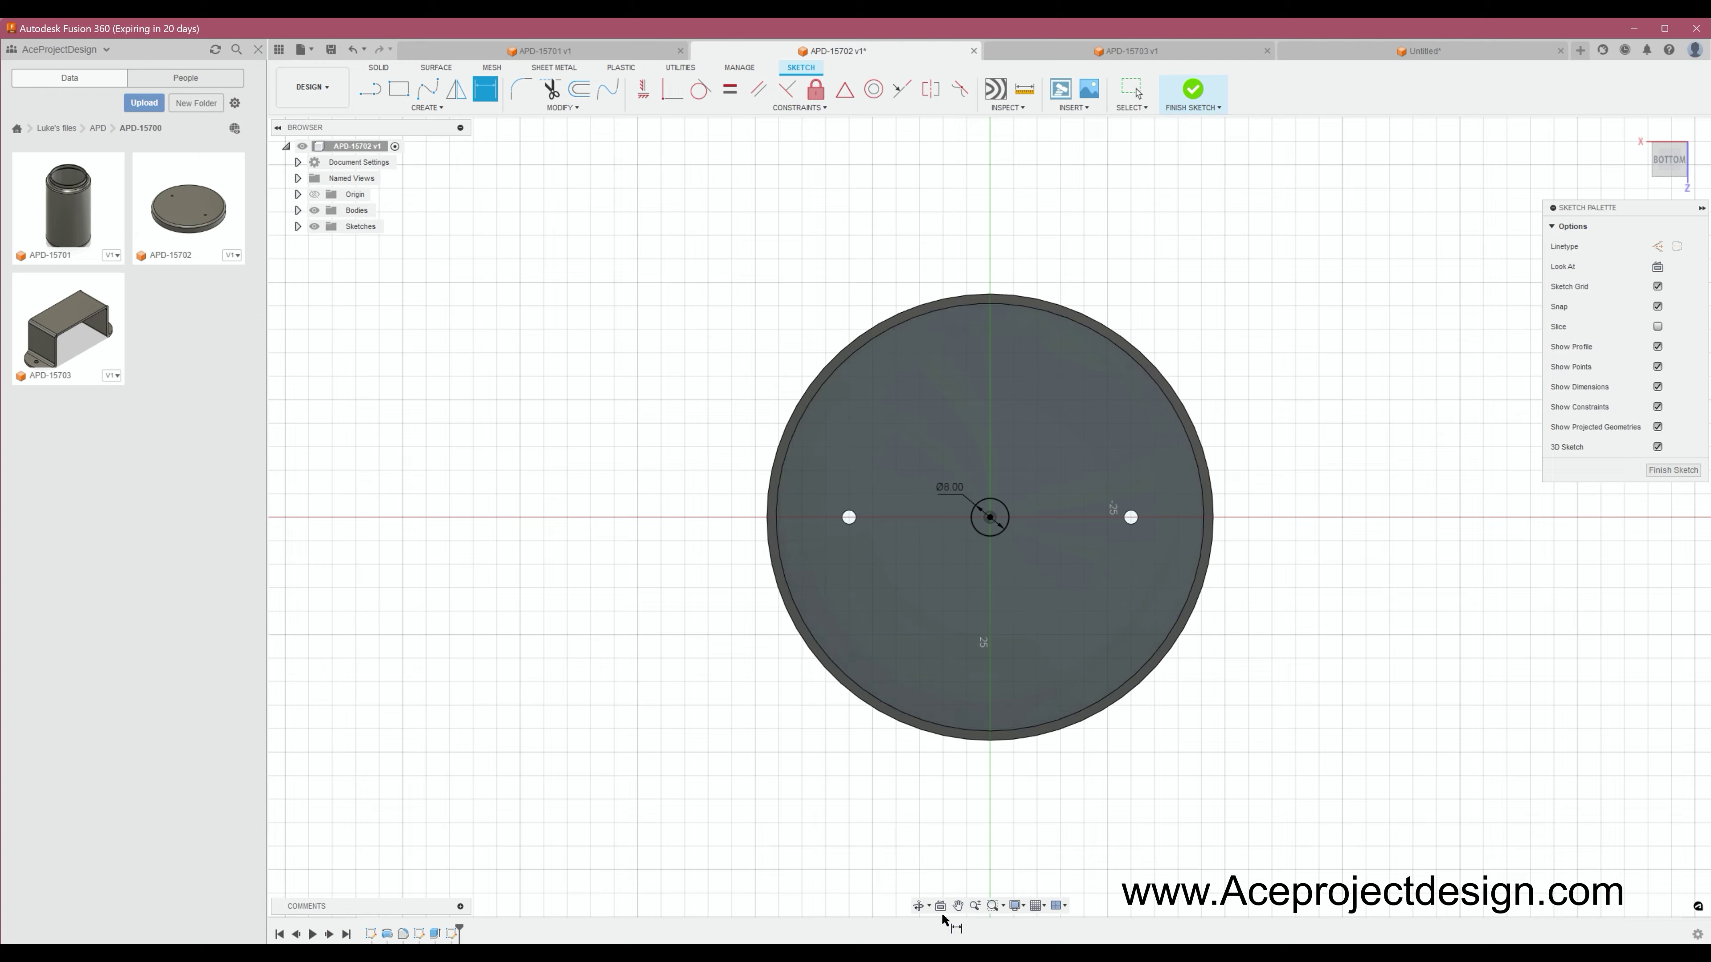
{"action": "key", "text": "e"}
{"action": "key", "text": "Return"}
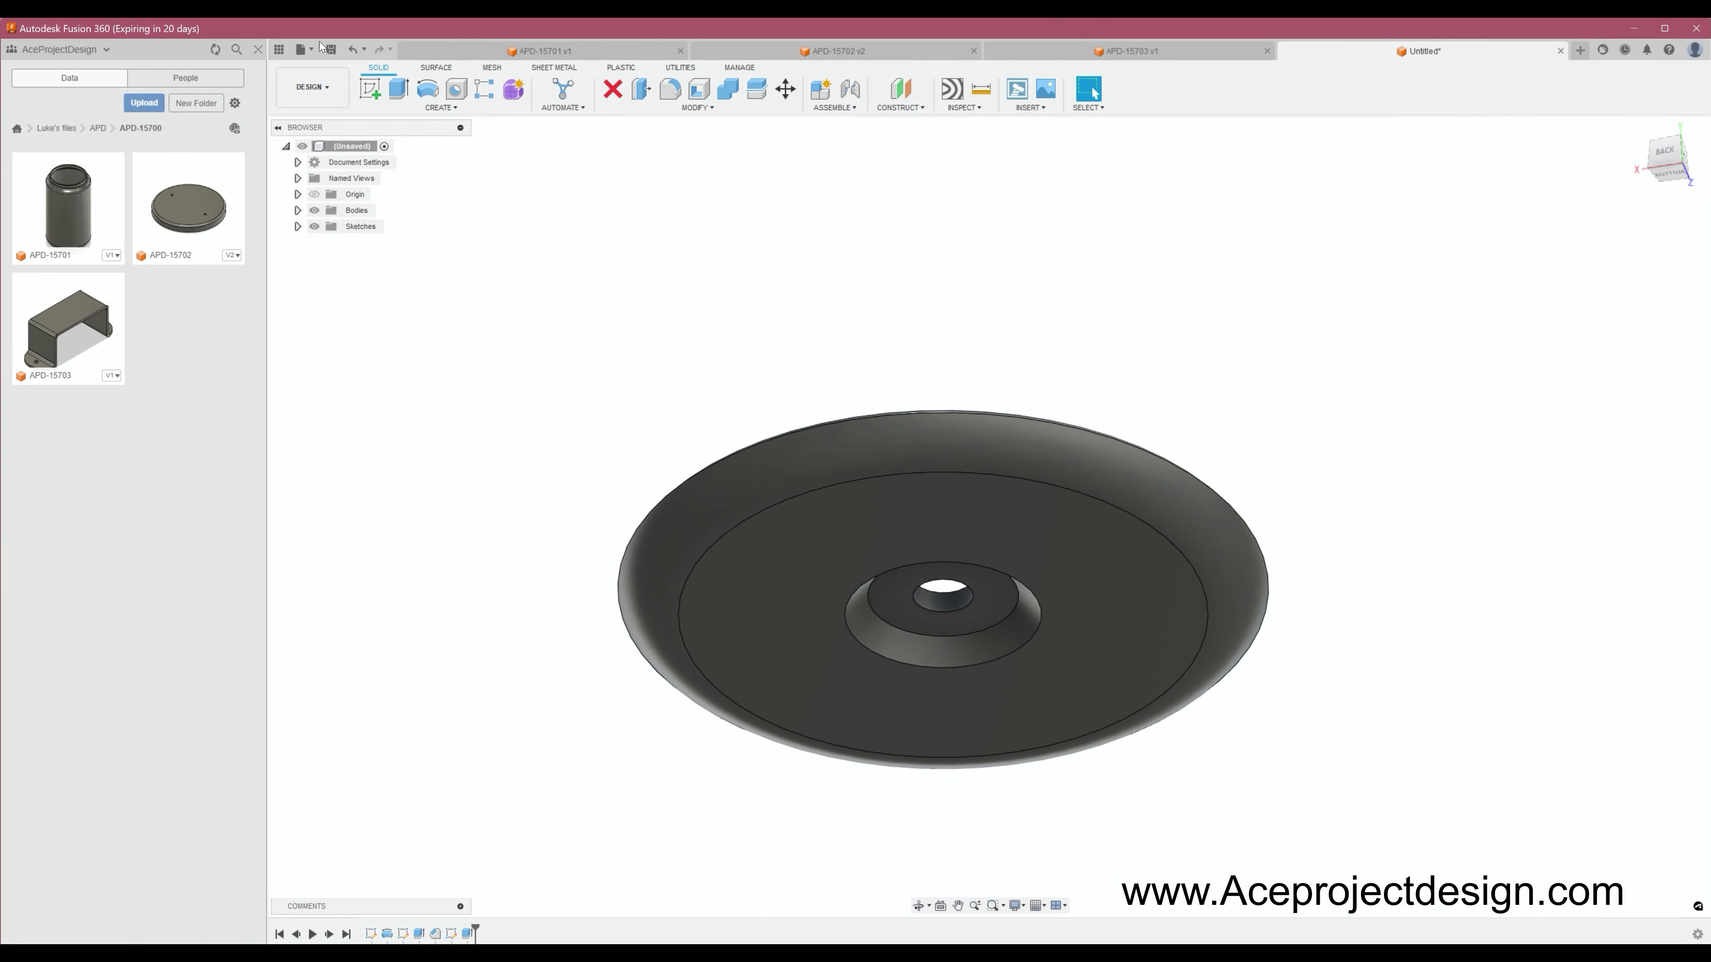
Step: Save the design as APD-15700
{"action": "left_click", "coordinate": [331, 49]}
{"action": "type", "text": "A"}
{"action": "type", "text": "700"}
{"action": "key", "text": "Return"}
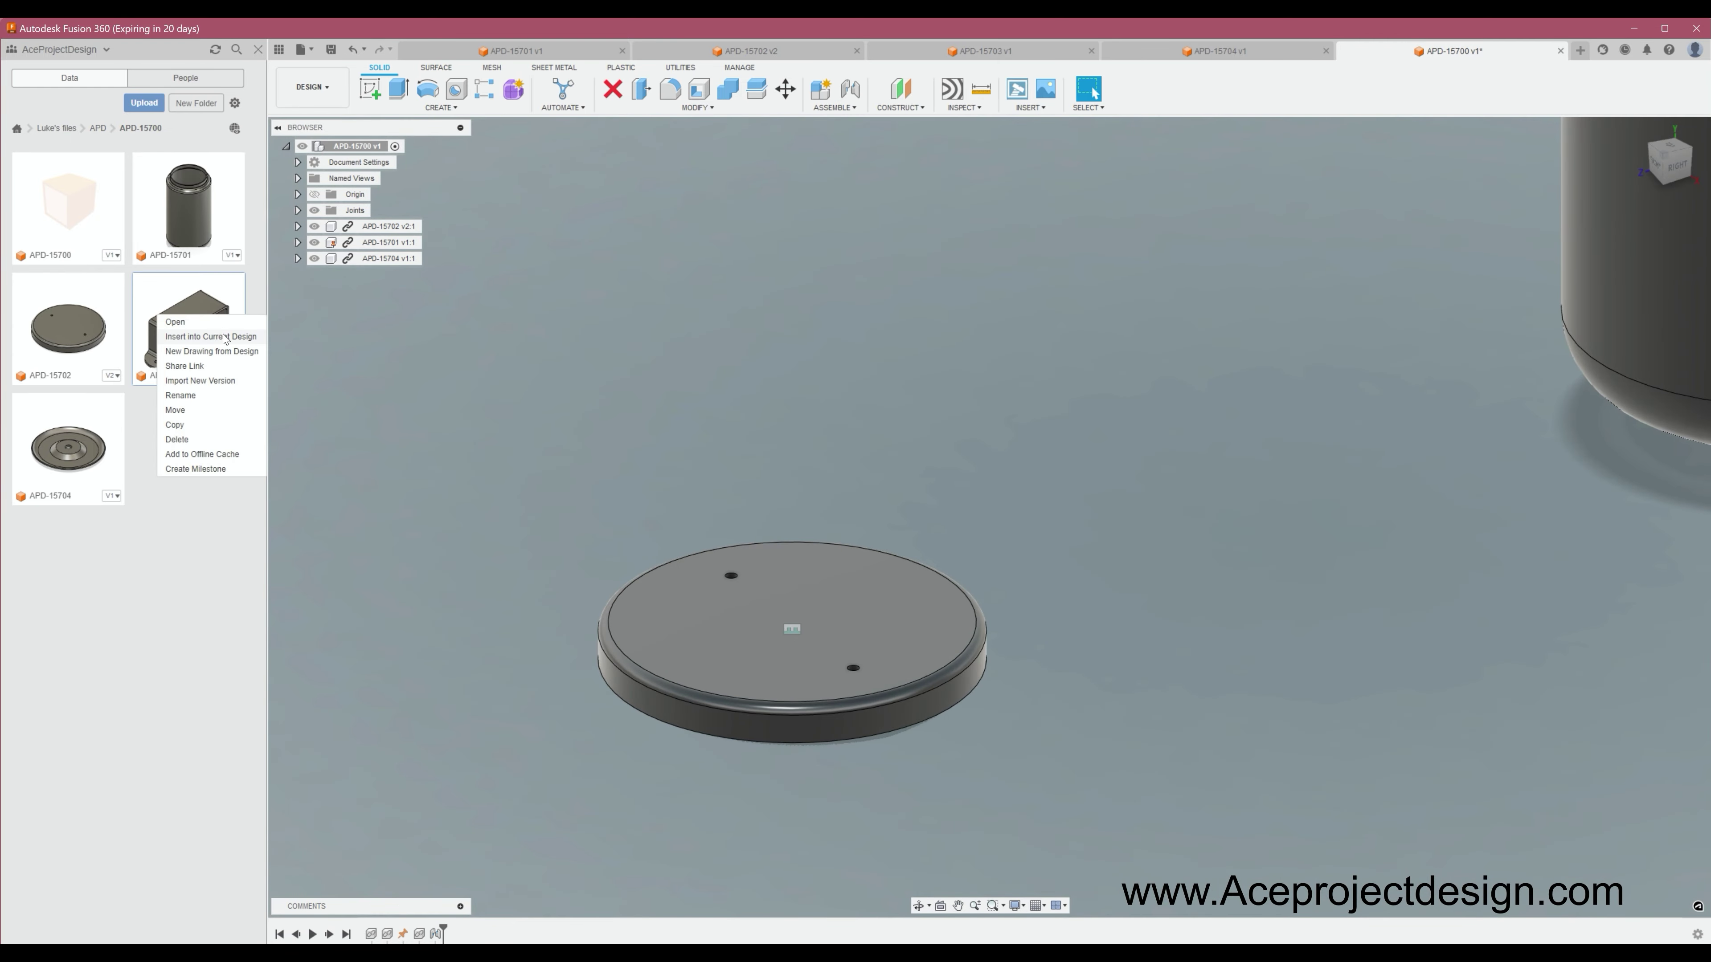
Step: Insert the APD-15703 bracket and pick joint snap points on bracket and disk
{"action": "left_click", "coordinate": [224, 337]}
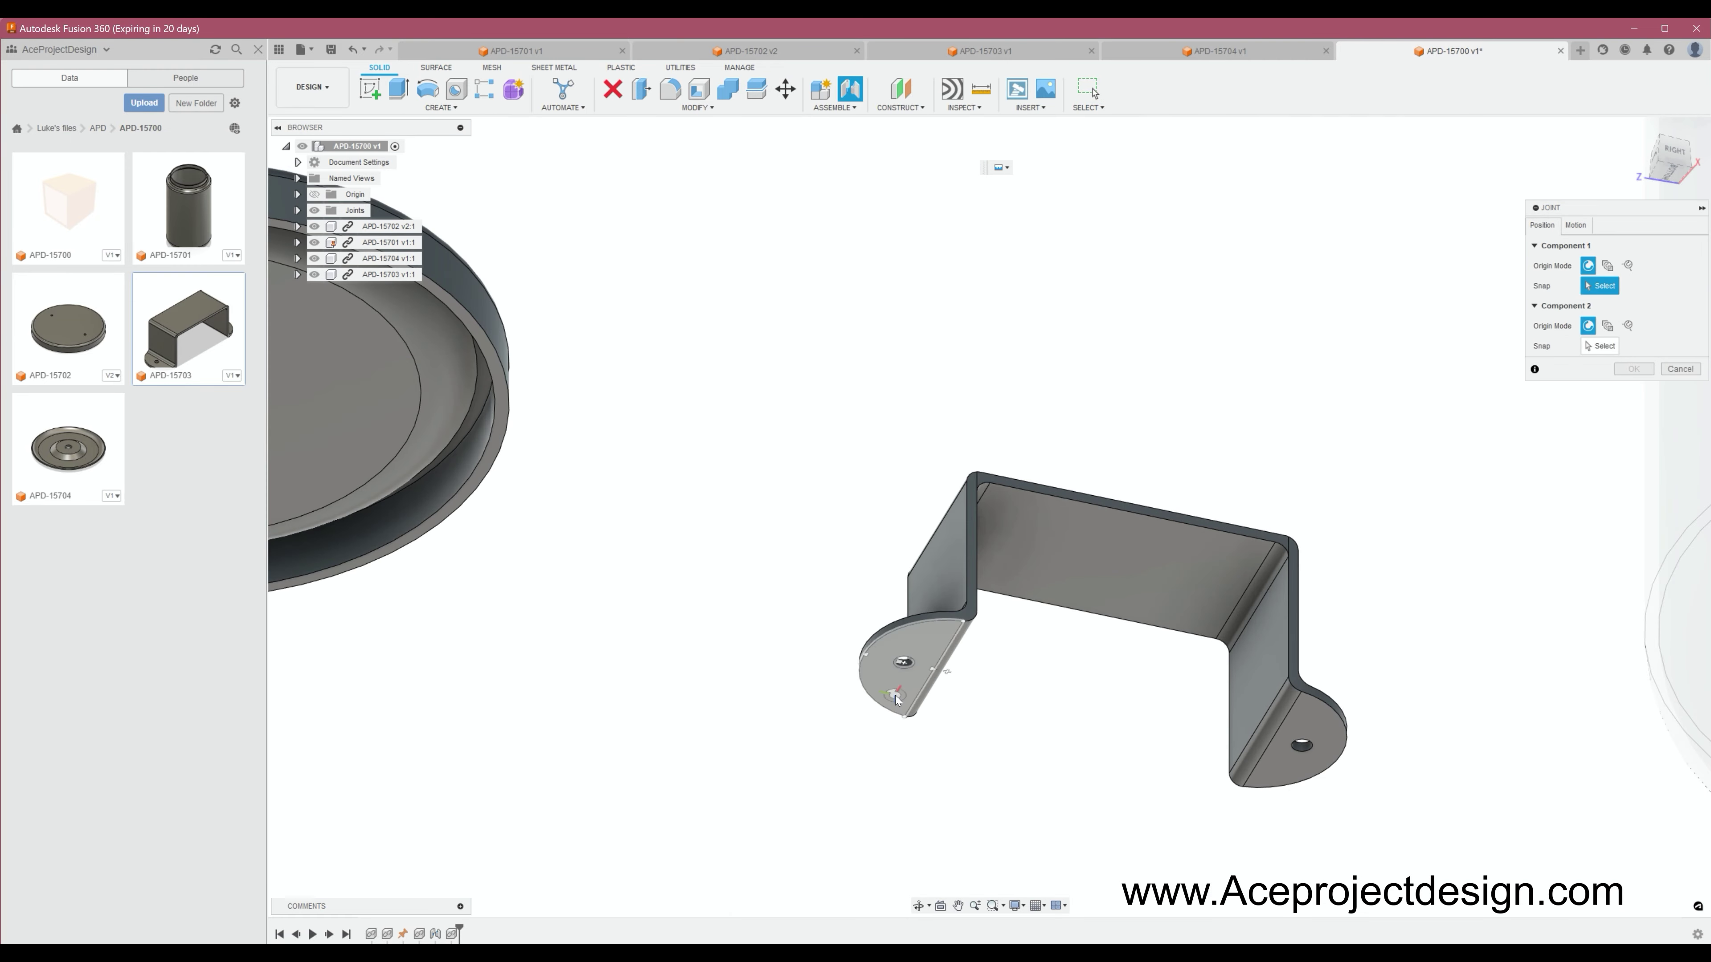
{"action": "left_click", "coordinate": [896, 699]}
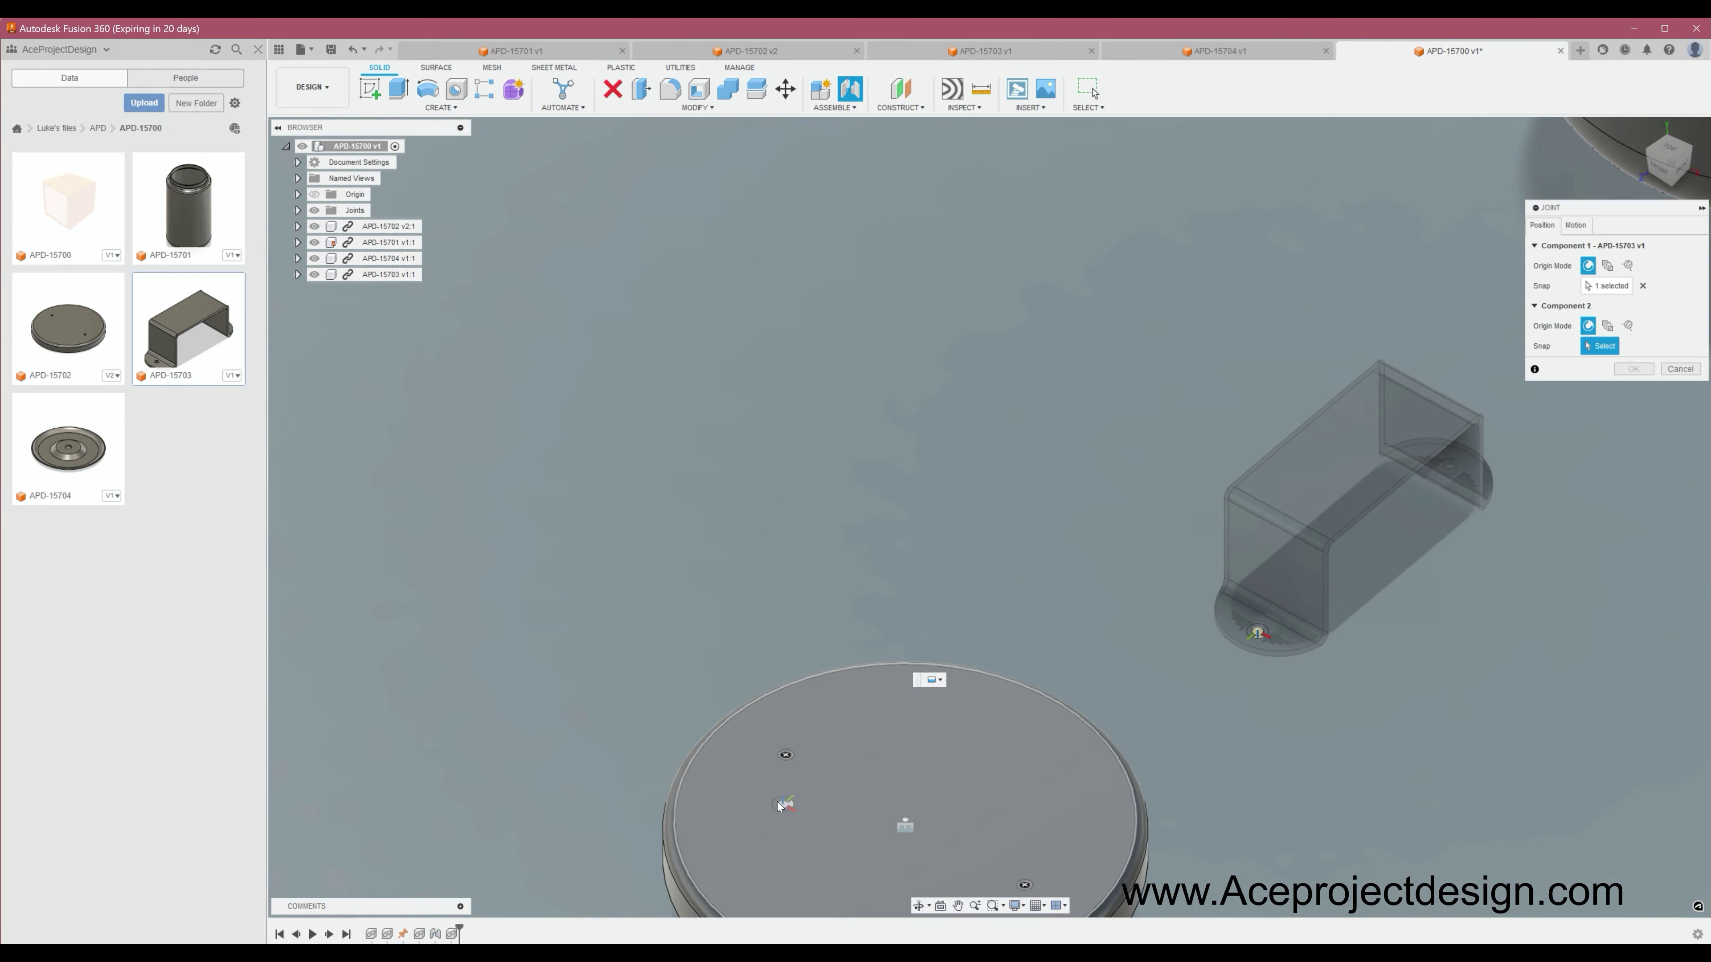
{"action": "left_click", "coordinate": [788, 756]}
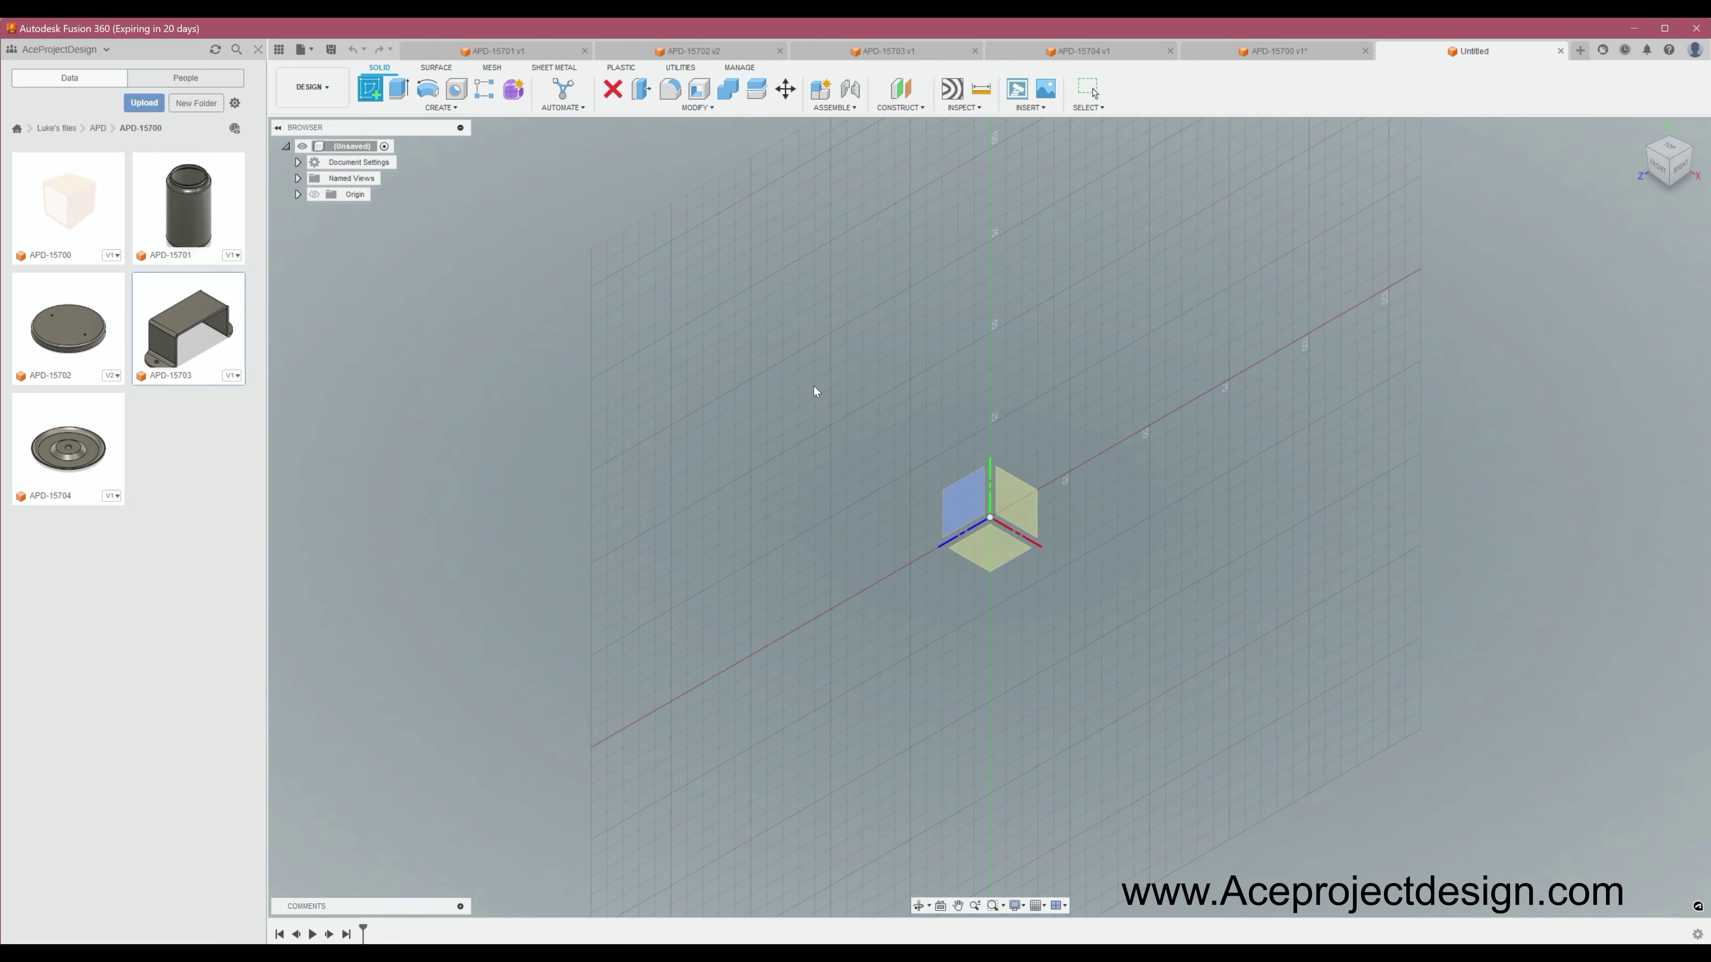
Step: Sketch the Ø25 and Ø8 concentric circles on the ground plane
{"action": "key", "text": "c"}
{"action": "left_click", "coordinate": [989, 517]}
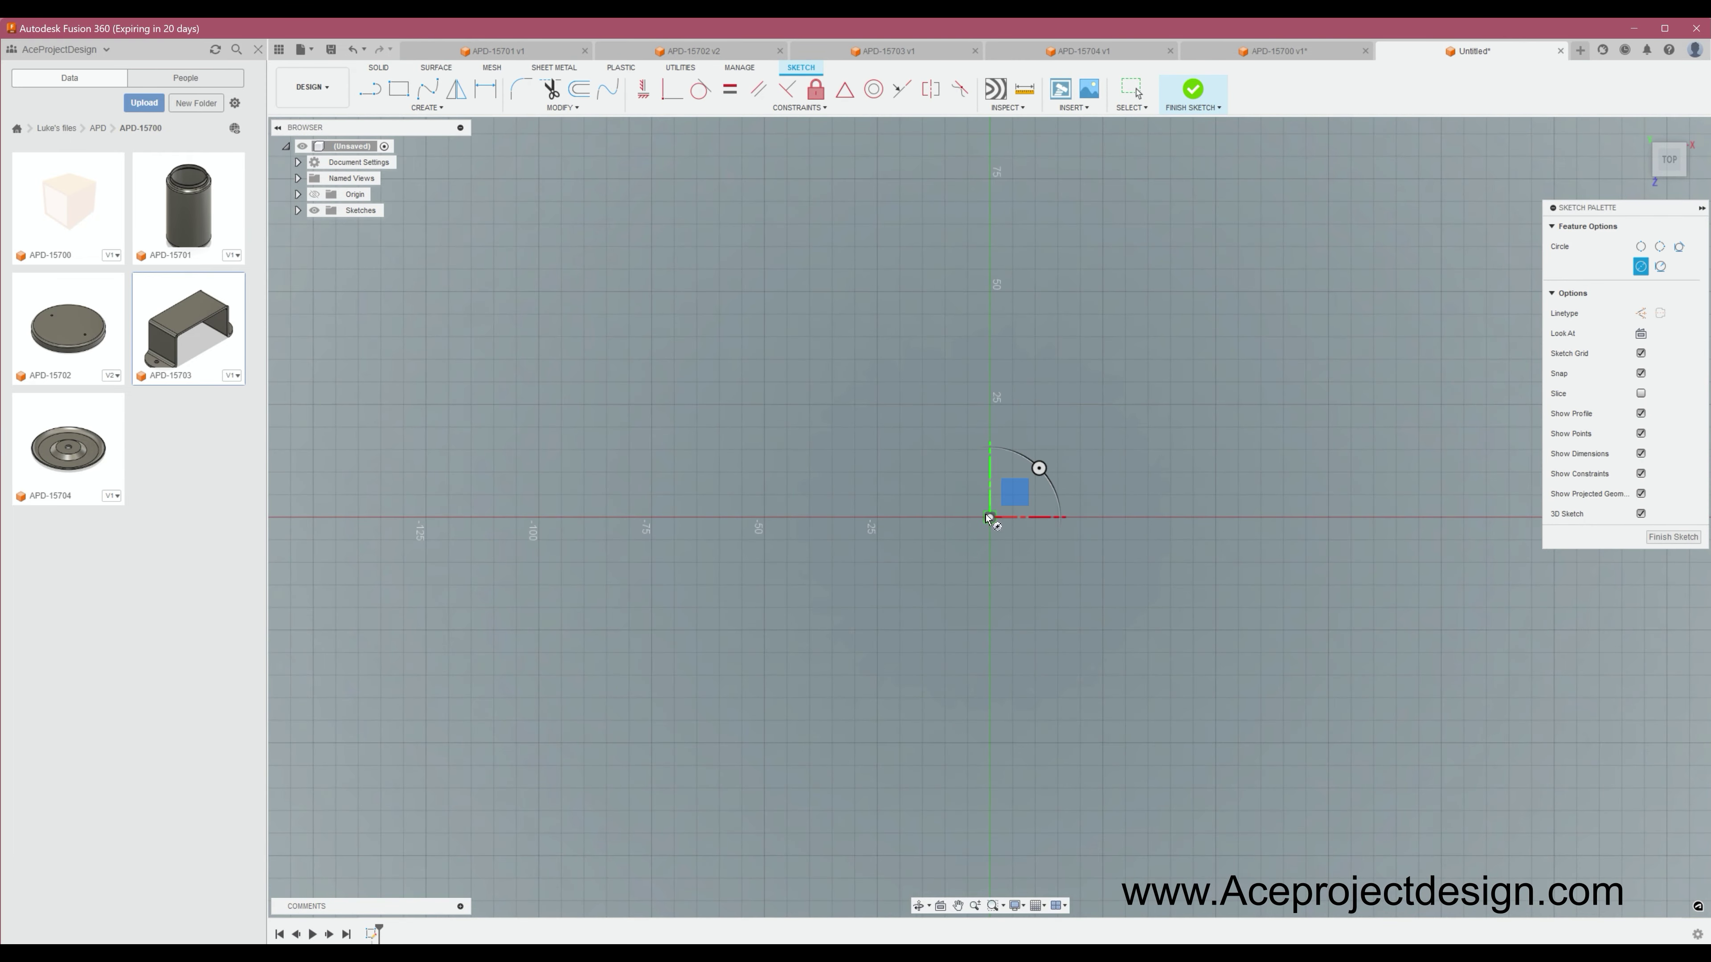
{"action": "left_click", "coordinate": [1011, 565]}
{"action": "key", "text": "d"}
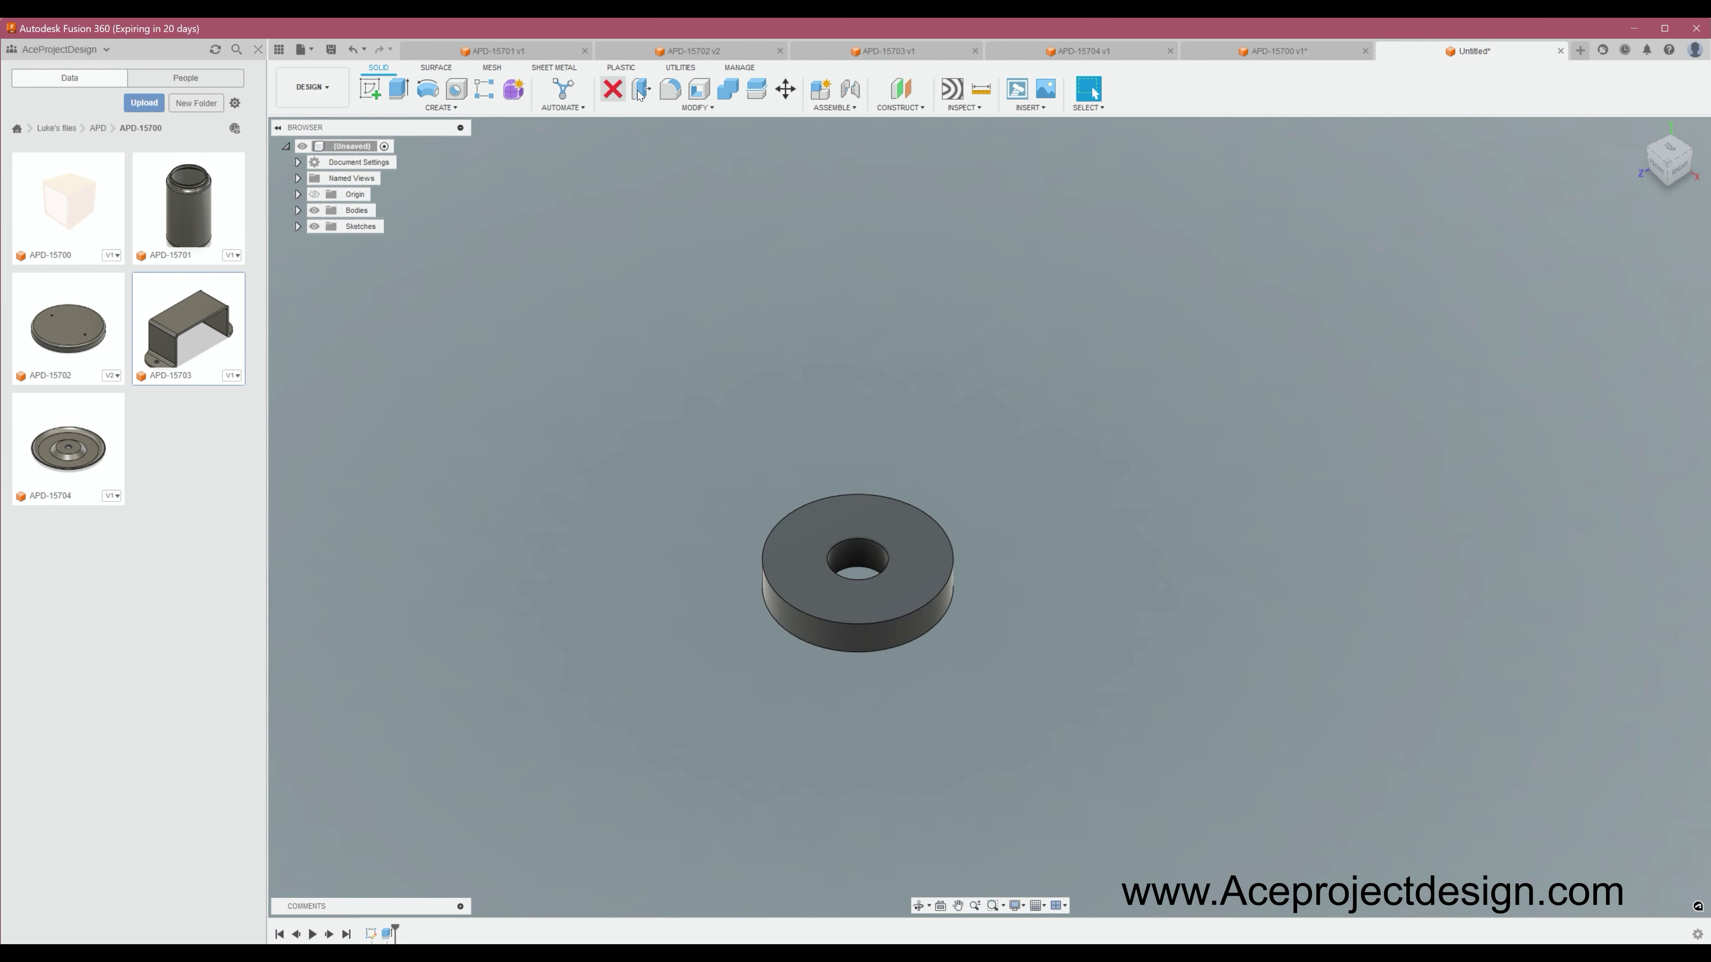
Step: Confirm the washer's edge chamfer, save it as APD-15705, and close the part
{"action": "key", "text": "Return"}
{"action": "left_click", "coordinate": [331, 49]}
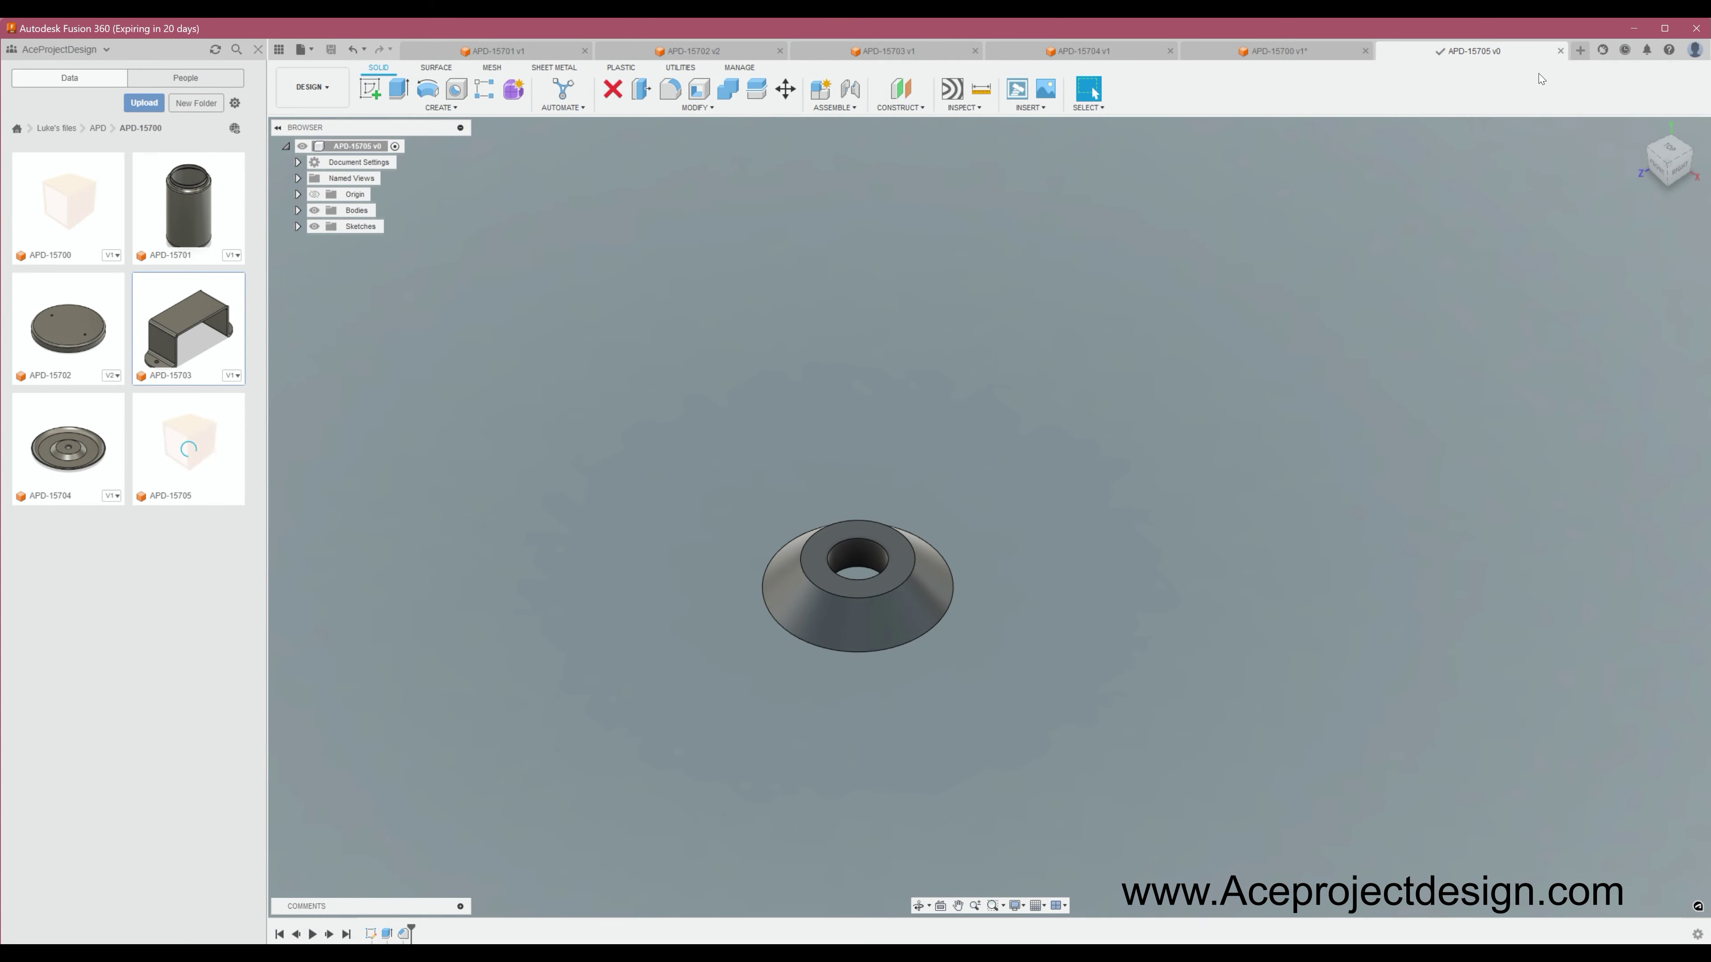
{"action": "left_click", "coordinate": [1560, 51]}
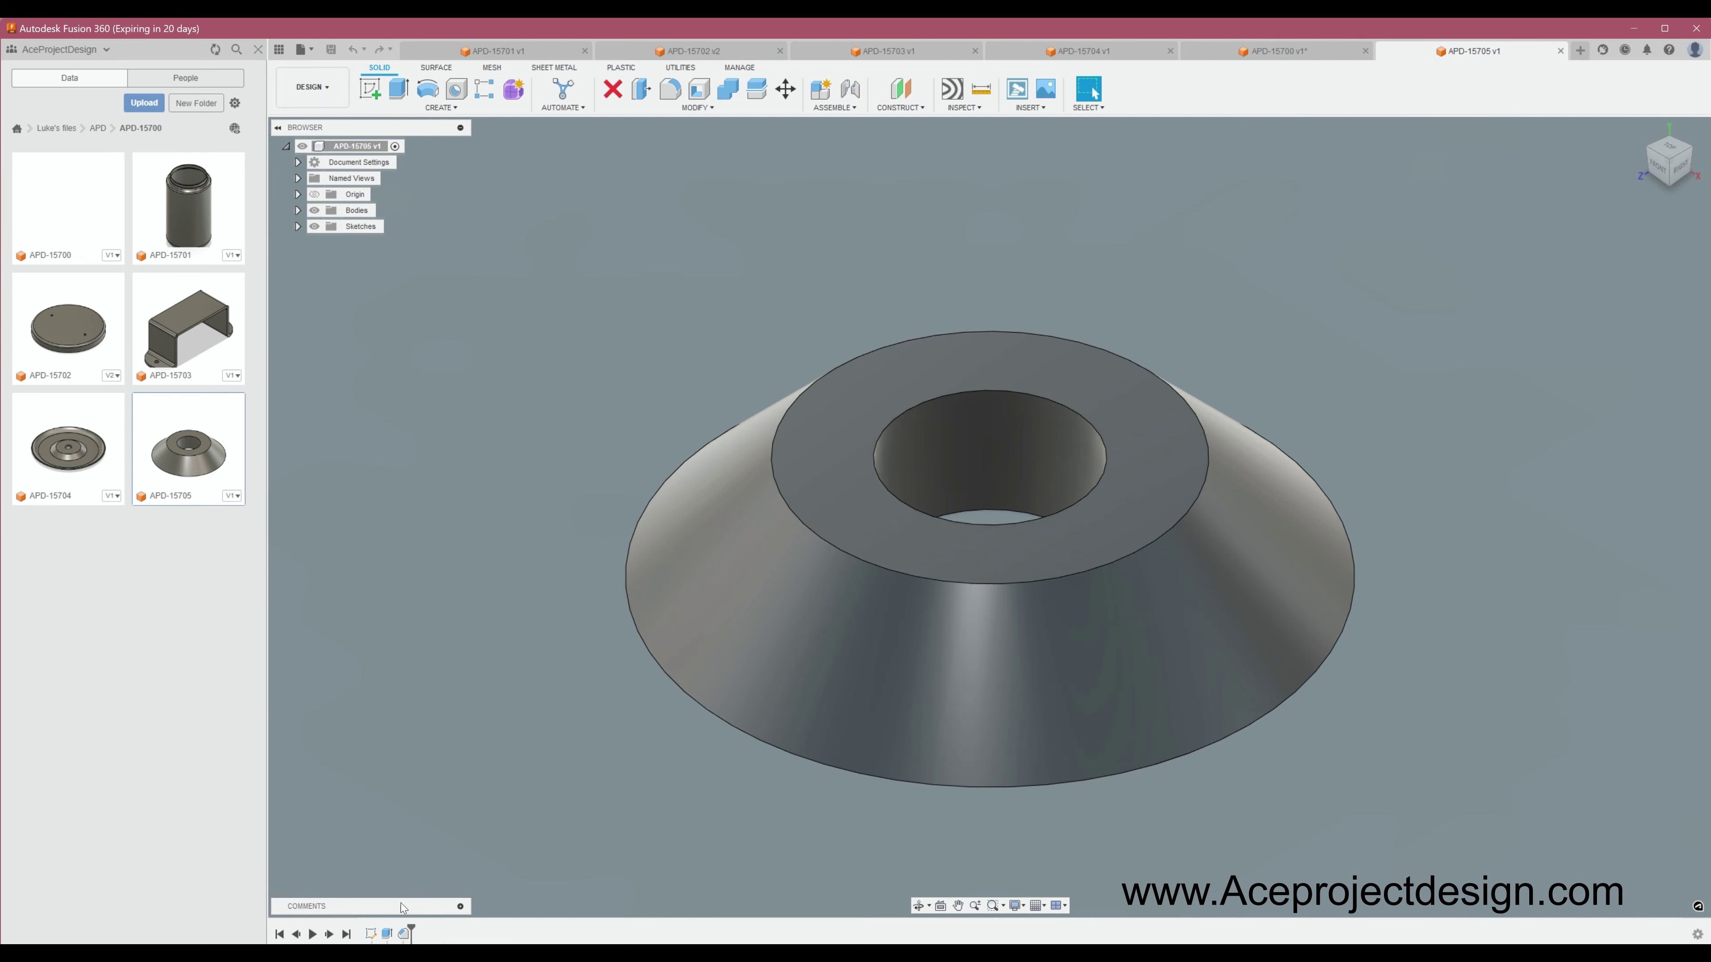
Step: Edit the cone part's first profile sketch, then return to the canister assembly
{"action": "right_click", "coordinate": [370, 934]}
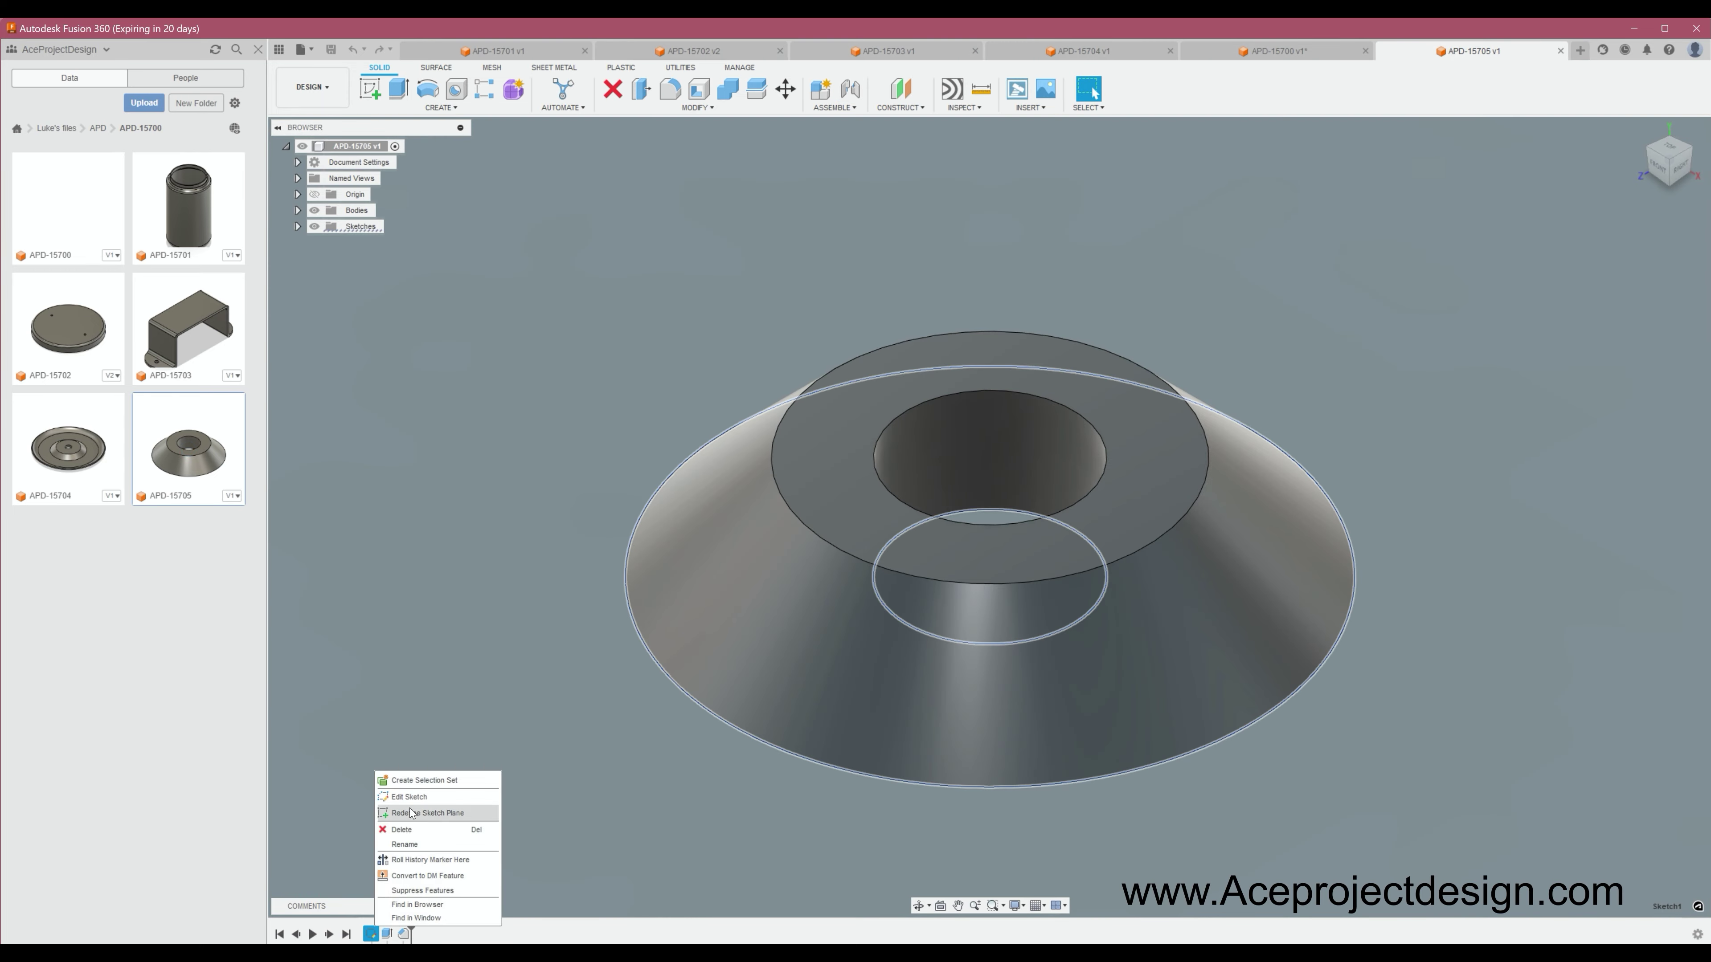
{"action": "left_click", "coordinate": [412, 814]}
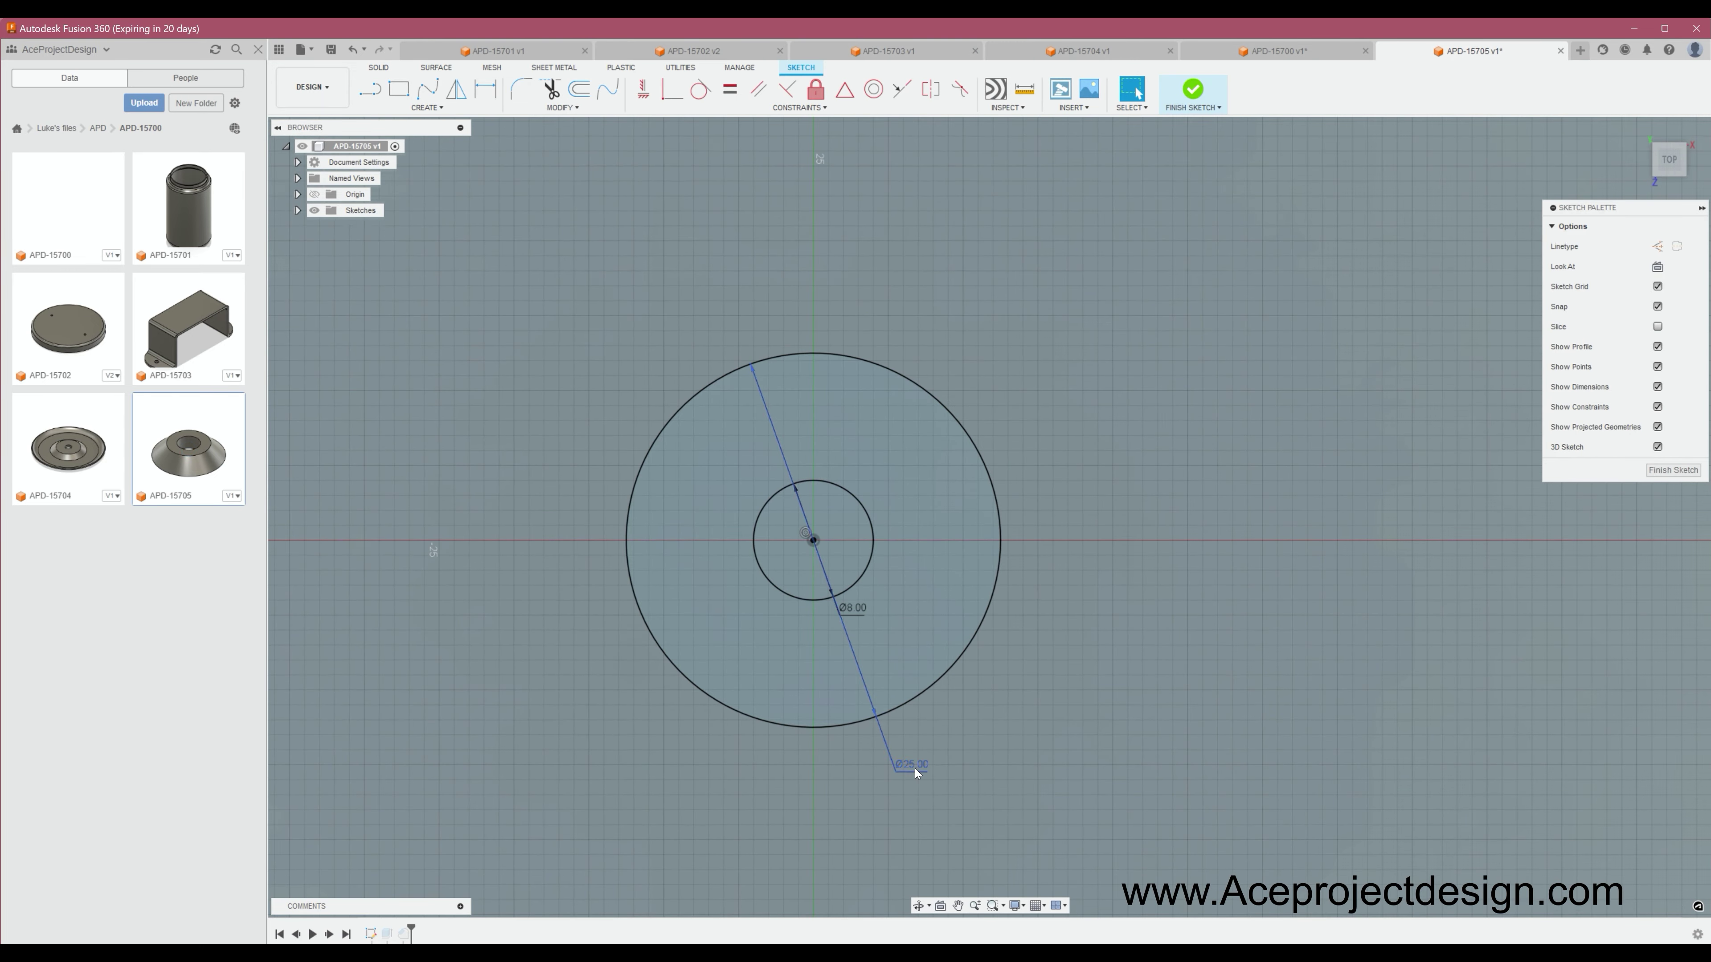
{"action": "left_click", "coordinate": [1238, 50]}
Step: Joint the lid onto the canister's top rim
{"action": "key", "text": "j"}
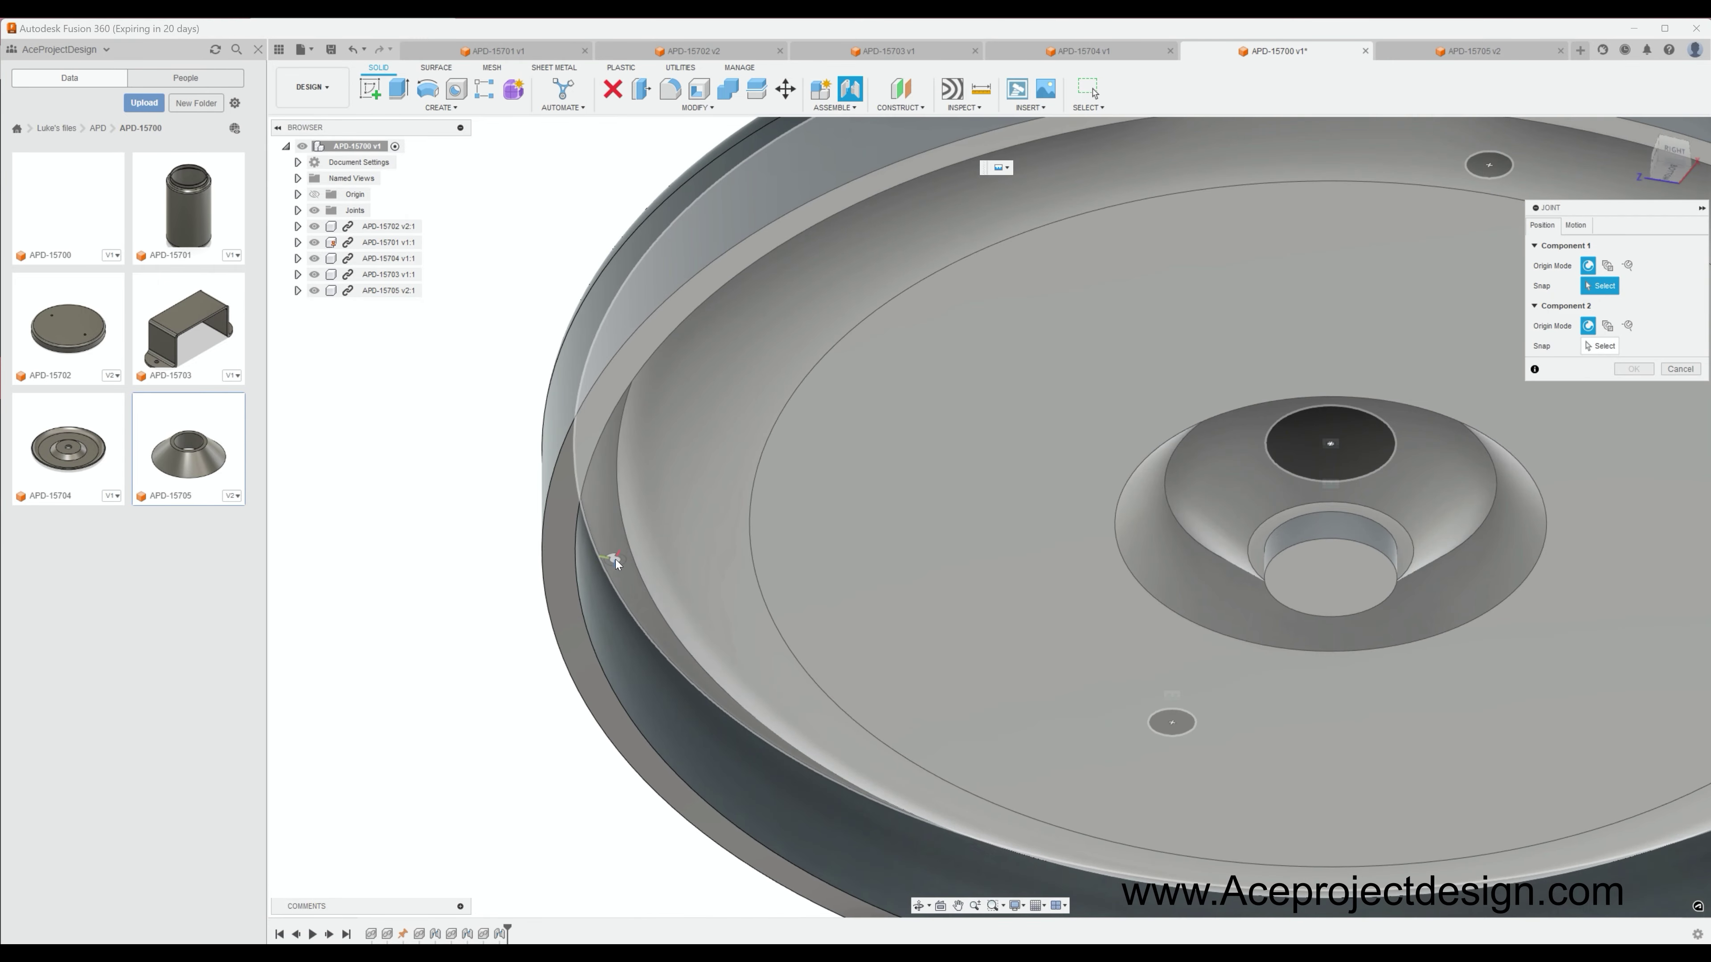
{"action": "left_click", "coordinate": [616, 564]}
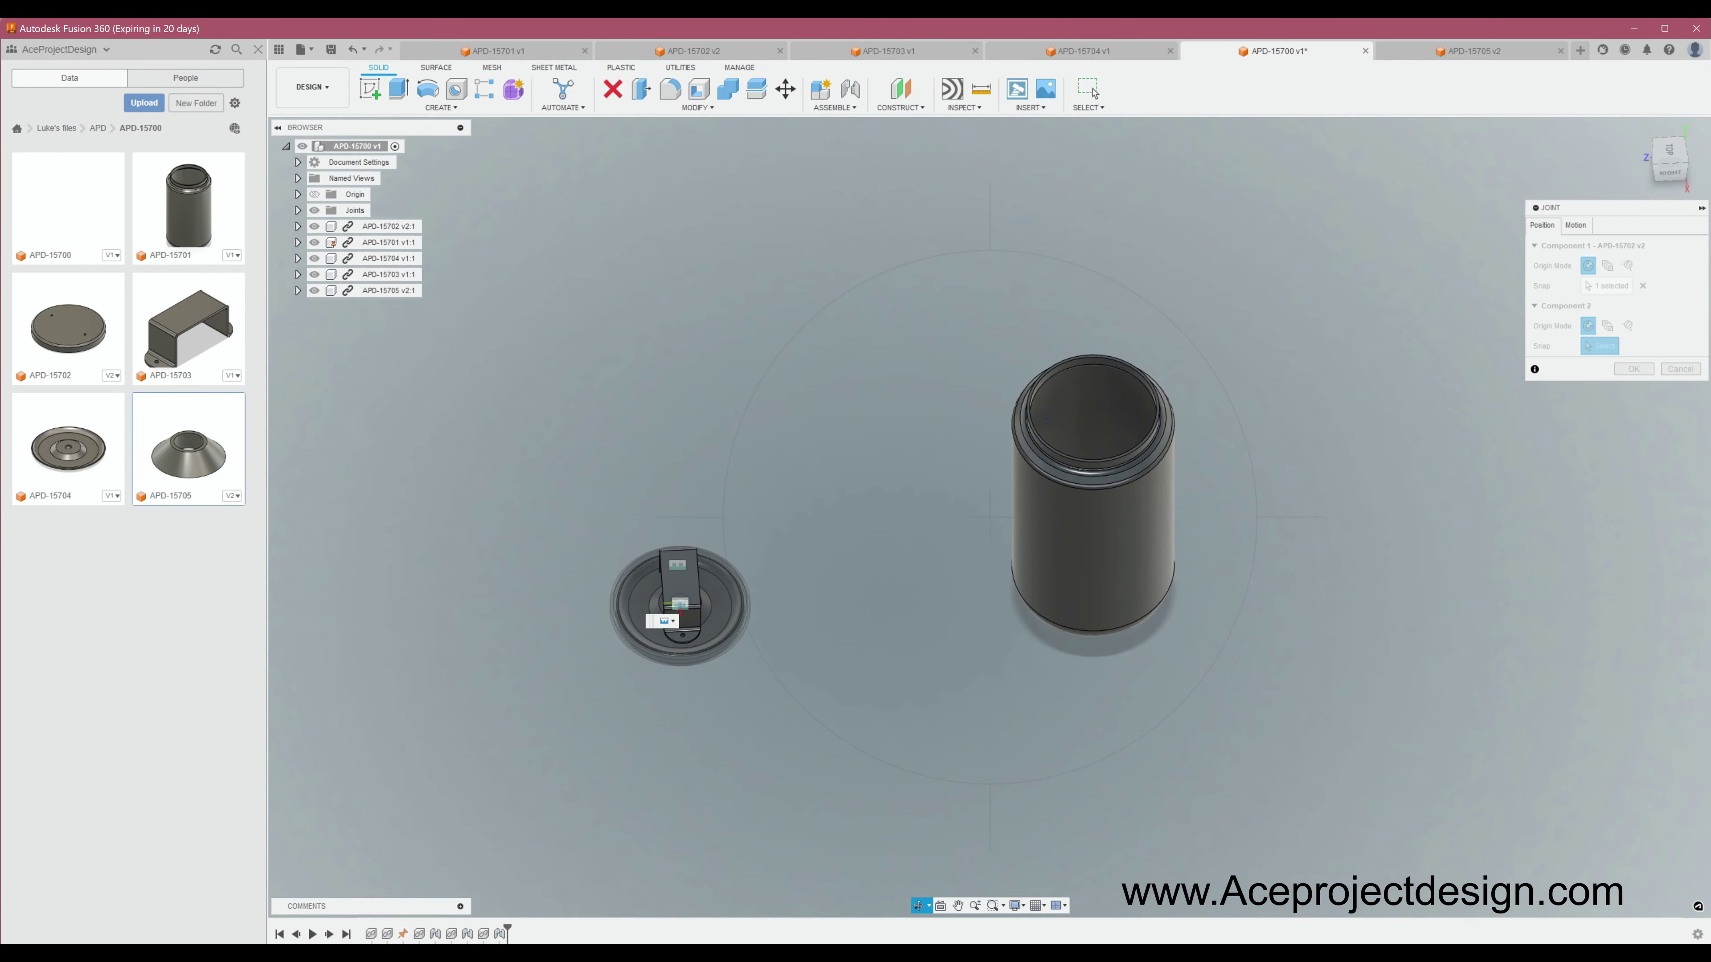
{"action": "left_click", "coordinate": [885, 447]}
{"action": "key", "text": "Return"}
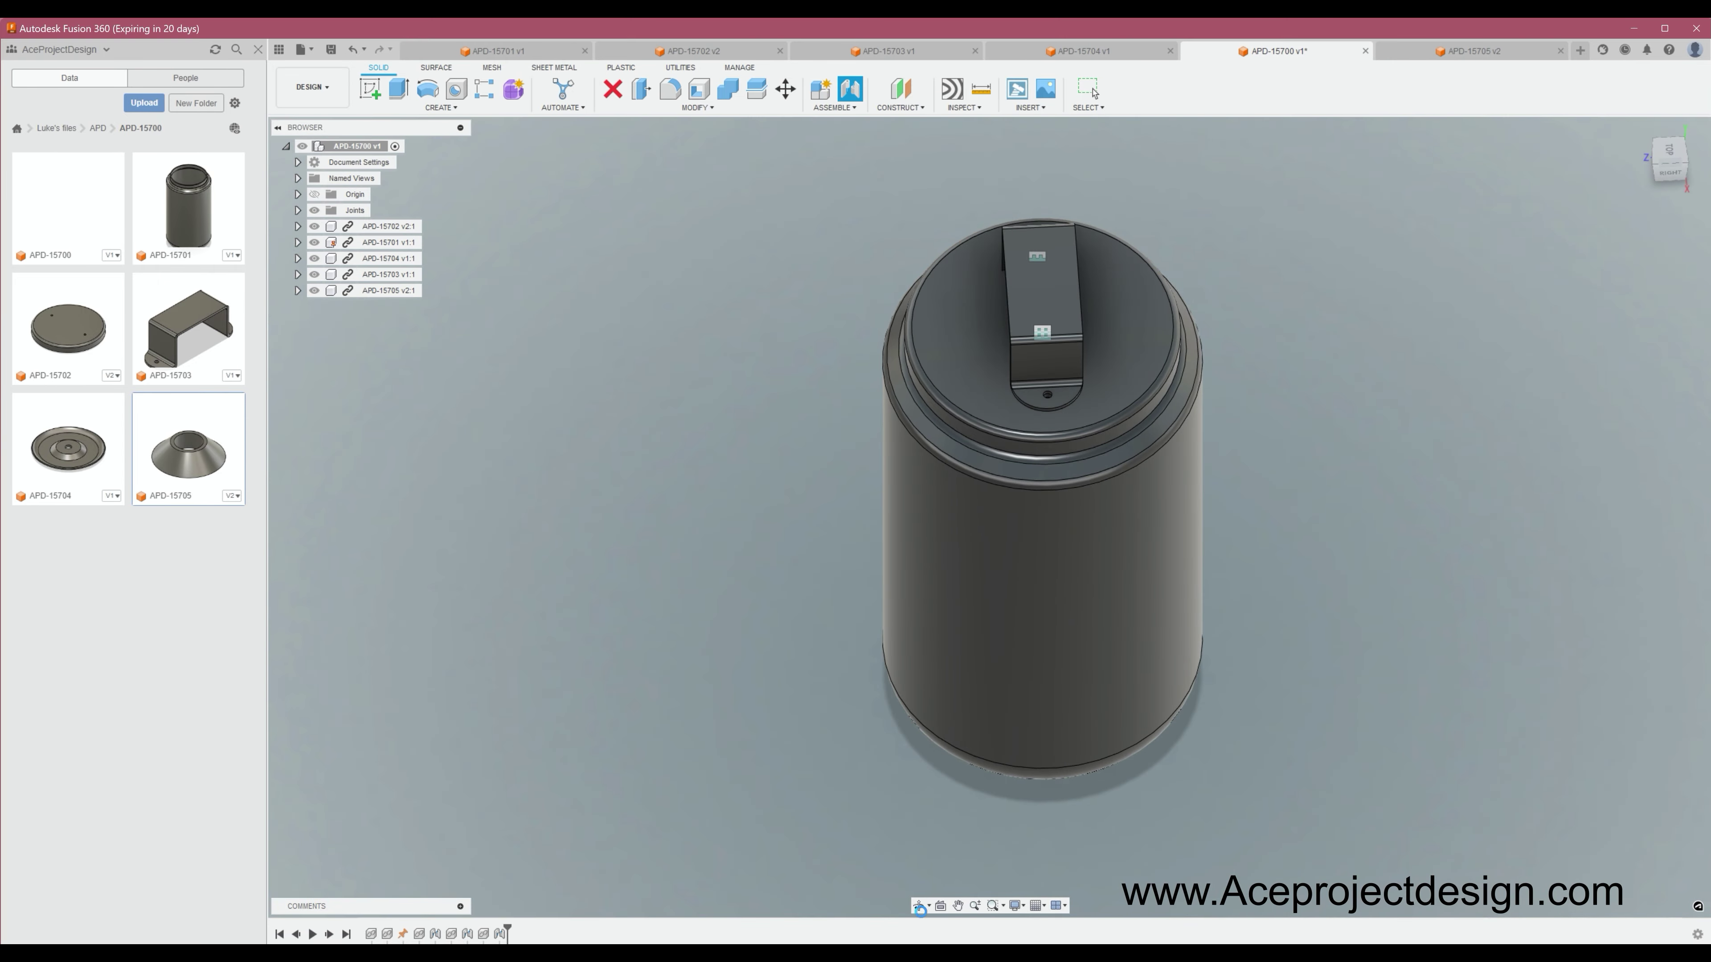
{"action": "middle_click_drag", "start_coordinate": [1051, 391], "coordinate": [1127, 353], "text": "shift"}
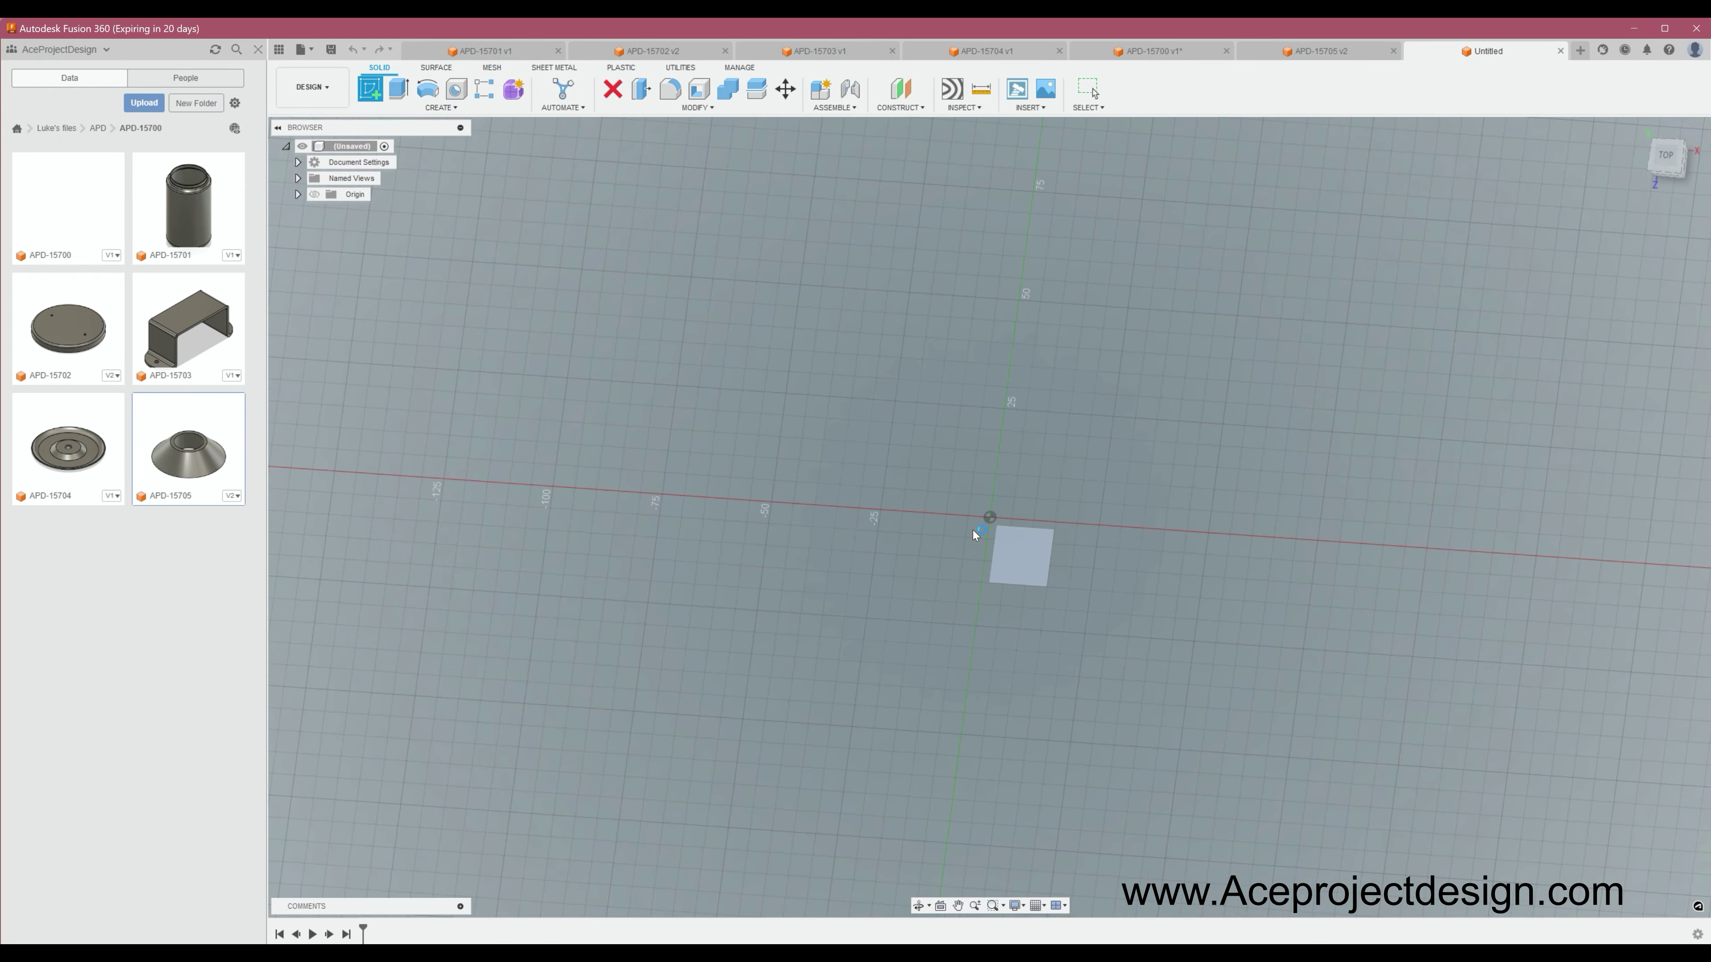
Step: Extrude a Ø3 cylinder and sketch a Ø5 circle on its top face
{"action": "left_click", "coordinate": [1010, 544]}
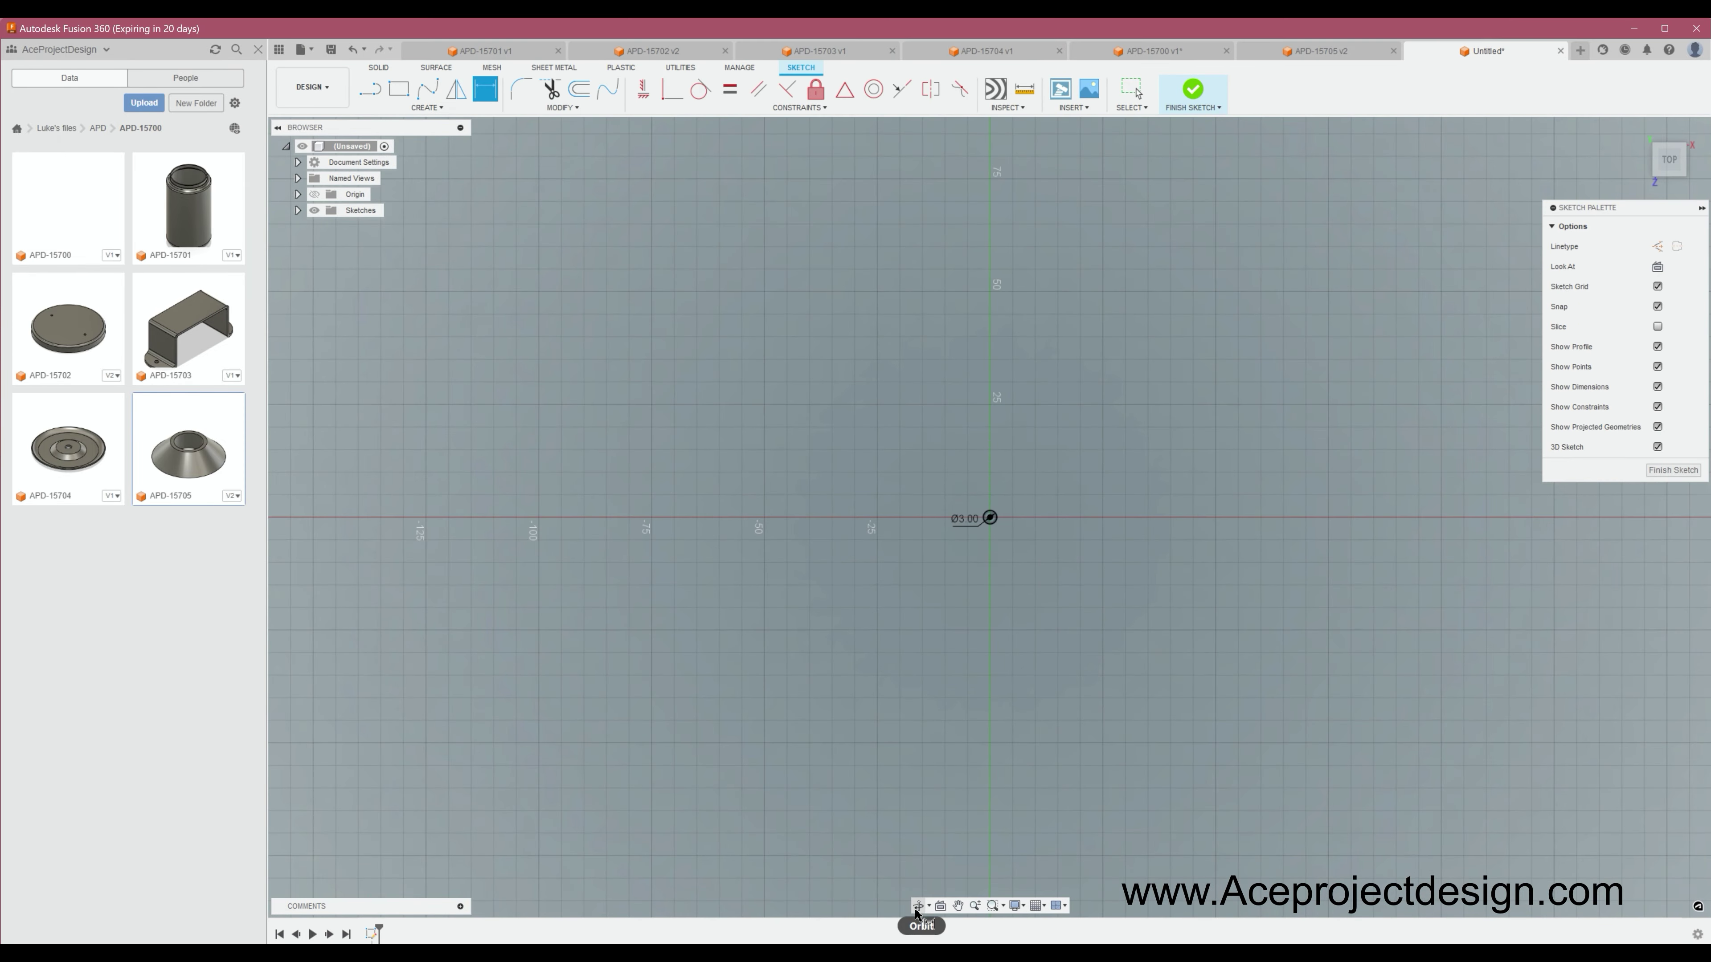
{"action": "key", "text": "e"}
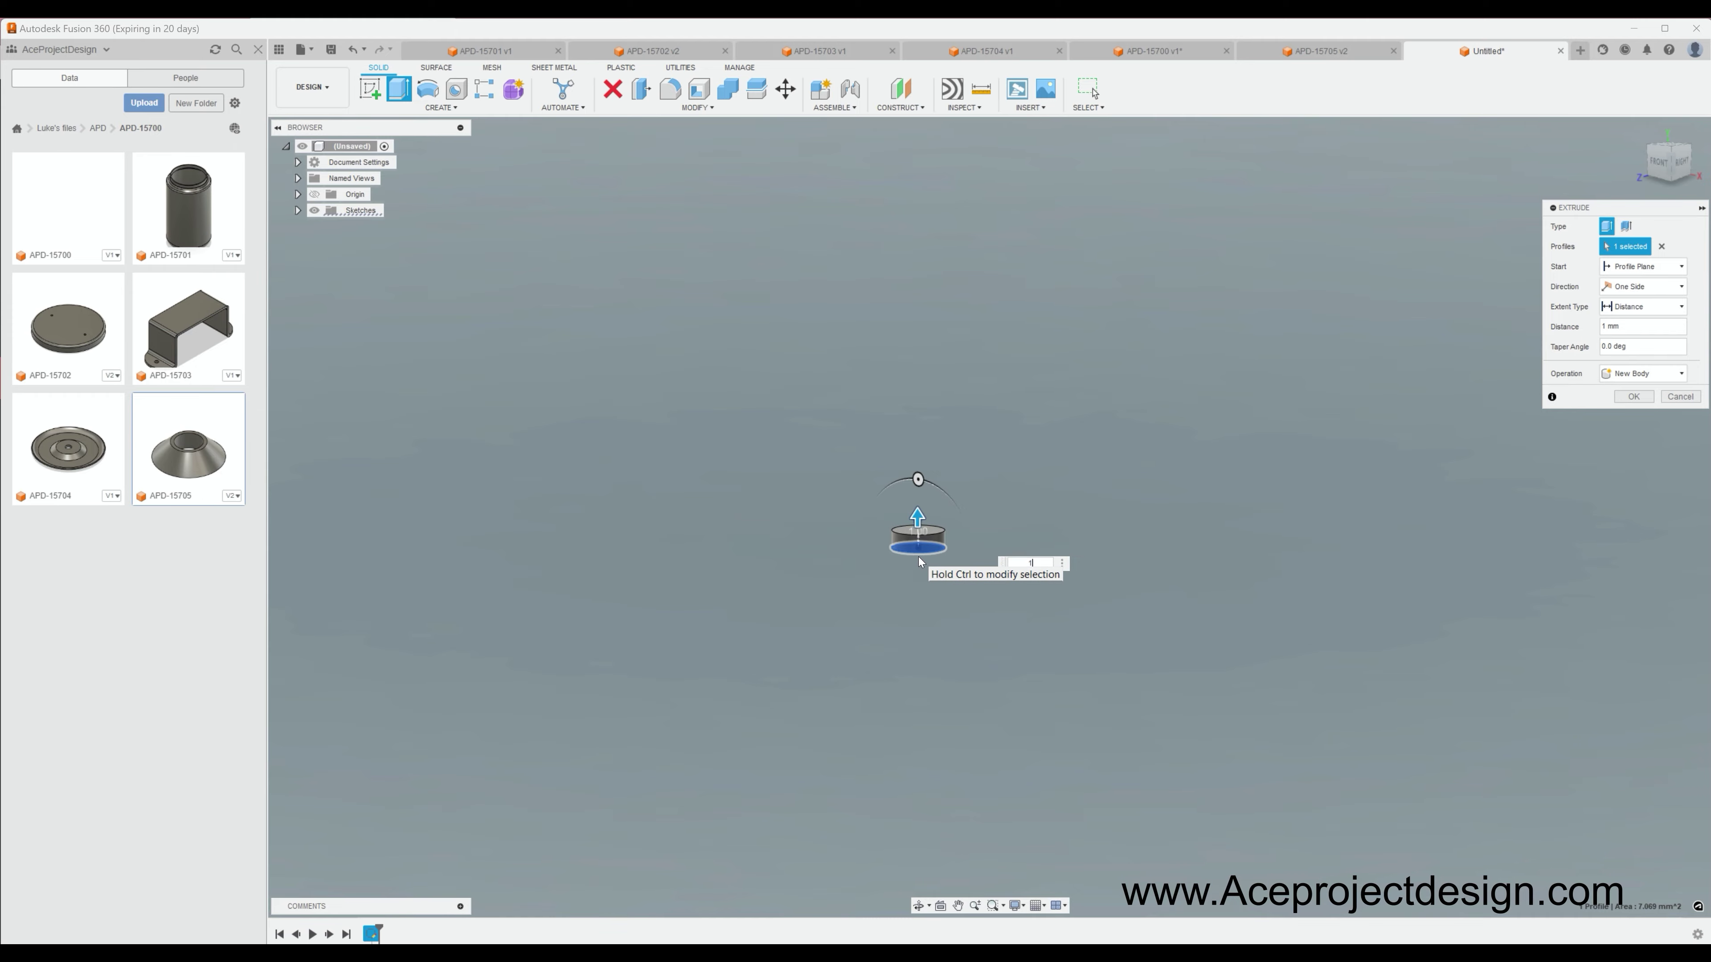
{"action": "key", "text": "Return"}
{"action": "left_click", "coordinate": [918, 532]}
{"action": "left_click", "coordinate": [427, 108]}
{"action": "left_click", "coordinate": [937, 519]}
{"action": "key", "text": "Return"}
{"action": "key", "text": "d"}
{"action": "left_click", "coordinate": [1193, 89]}
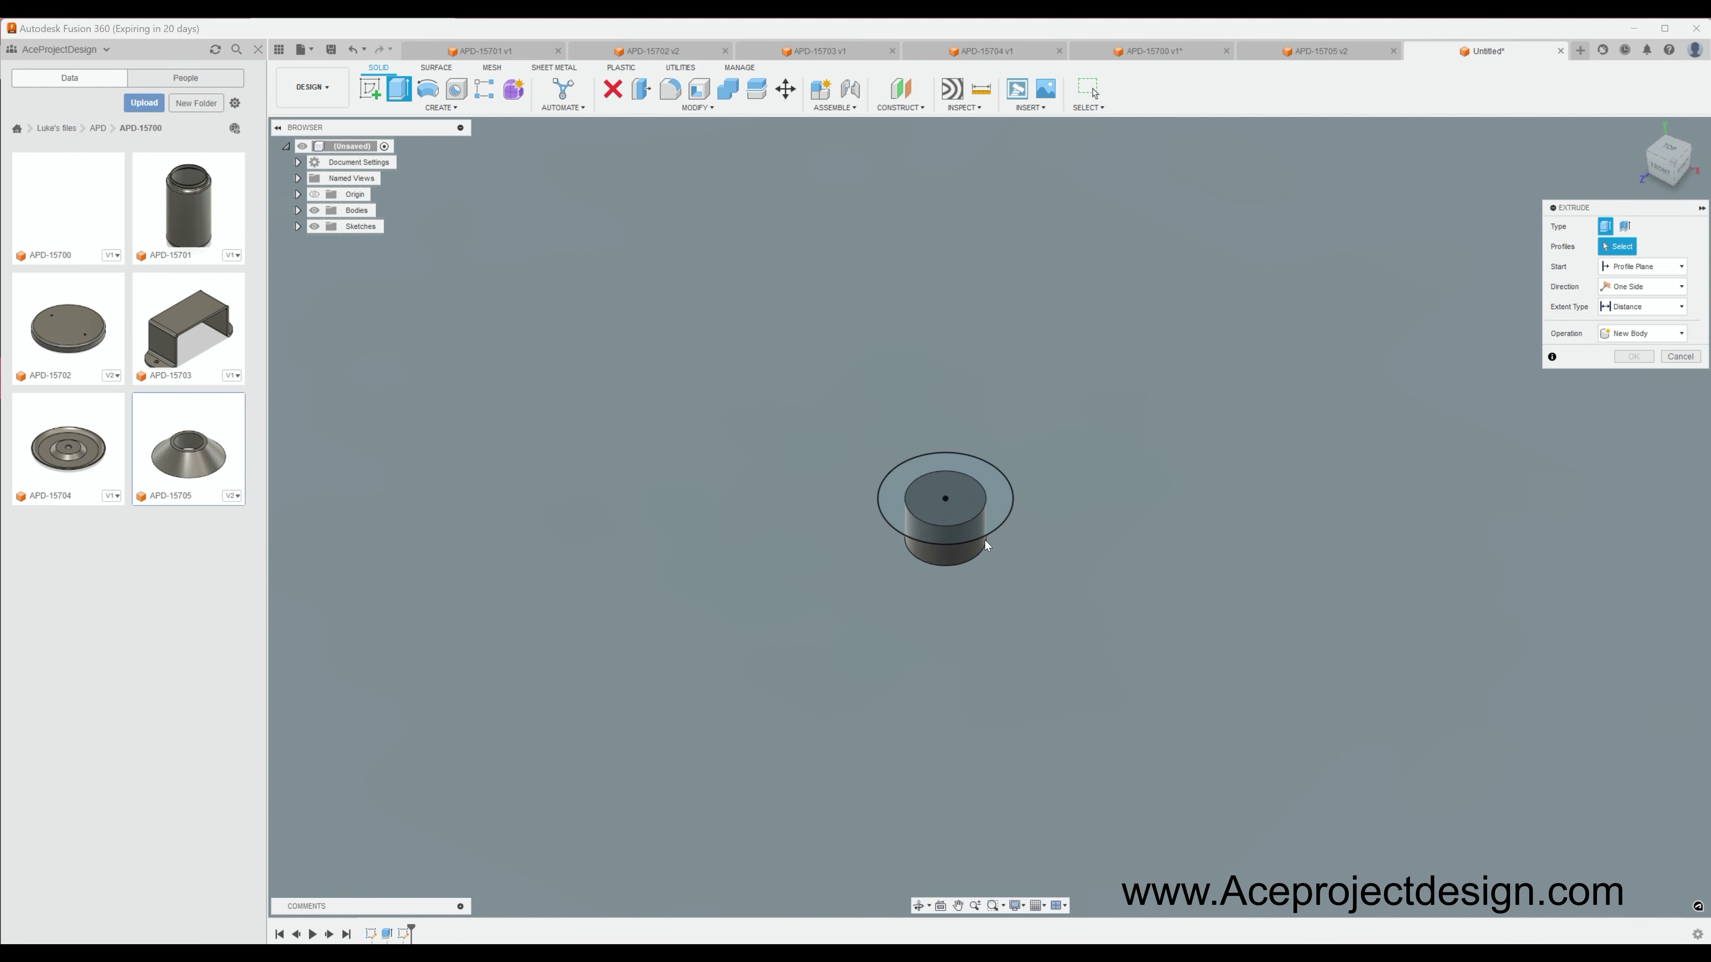
Step: Extrude and fillet the Ø5 circle into the knob's domed top
{"action": "key", "text": "e"}
{"action": "left_click", "coordinate": [961, 513]}
{"action": "key", "text": "Return"}
{"action": "key", "text": "f"}
{"action": "key", "text": "Return"}
Step: Save the knob part as APD-15706 and close it
{"action": "left_click", "coordinate": [331, 50]}
{"action": "type", "text": "APD-15706"}
{"action": "key", "text": "Return"}
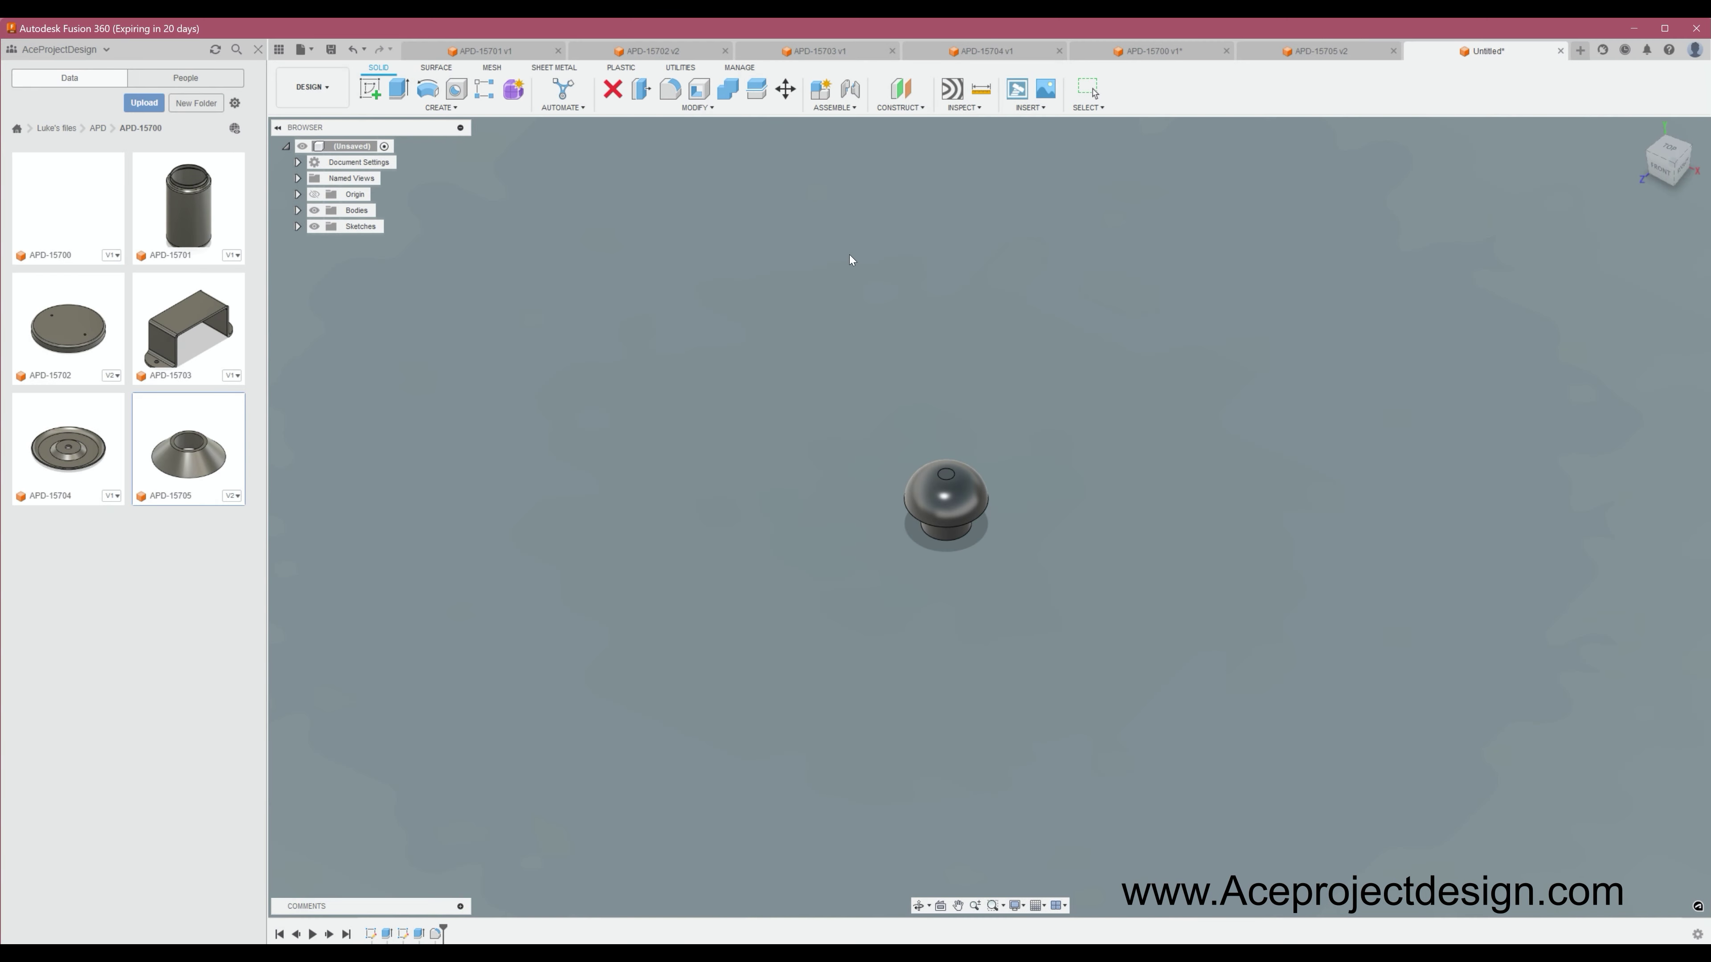
{"action": "left_click", "coordinate": [1559, 49]}
{"action": "left_click", "coordinate": [1560, 49]}
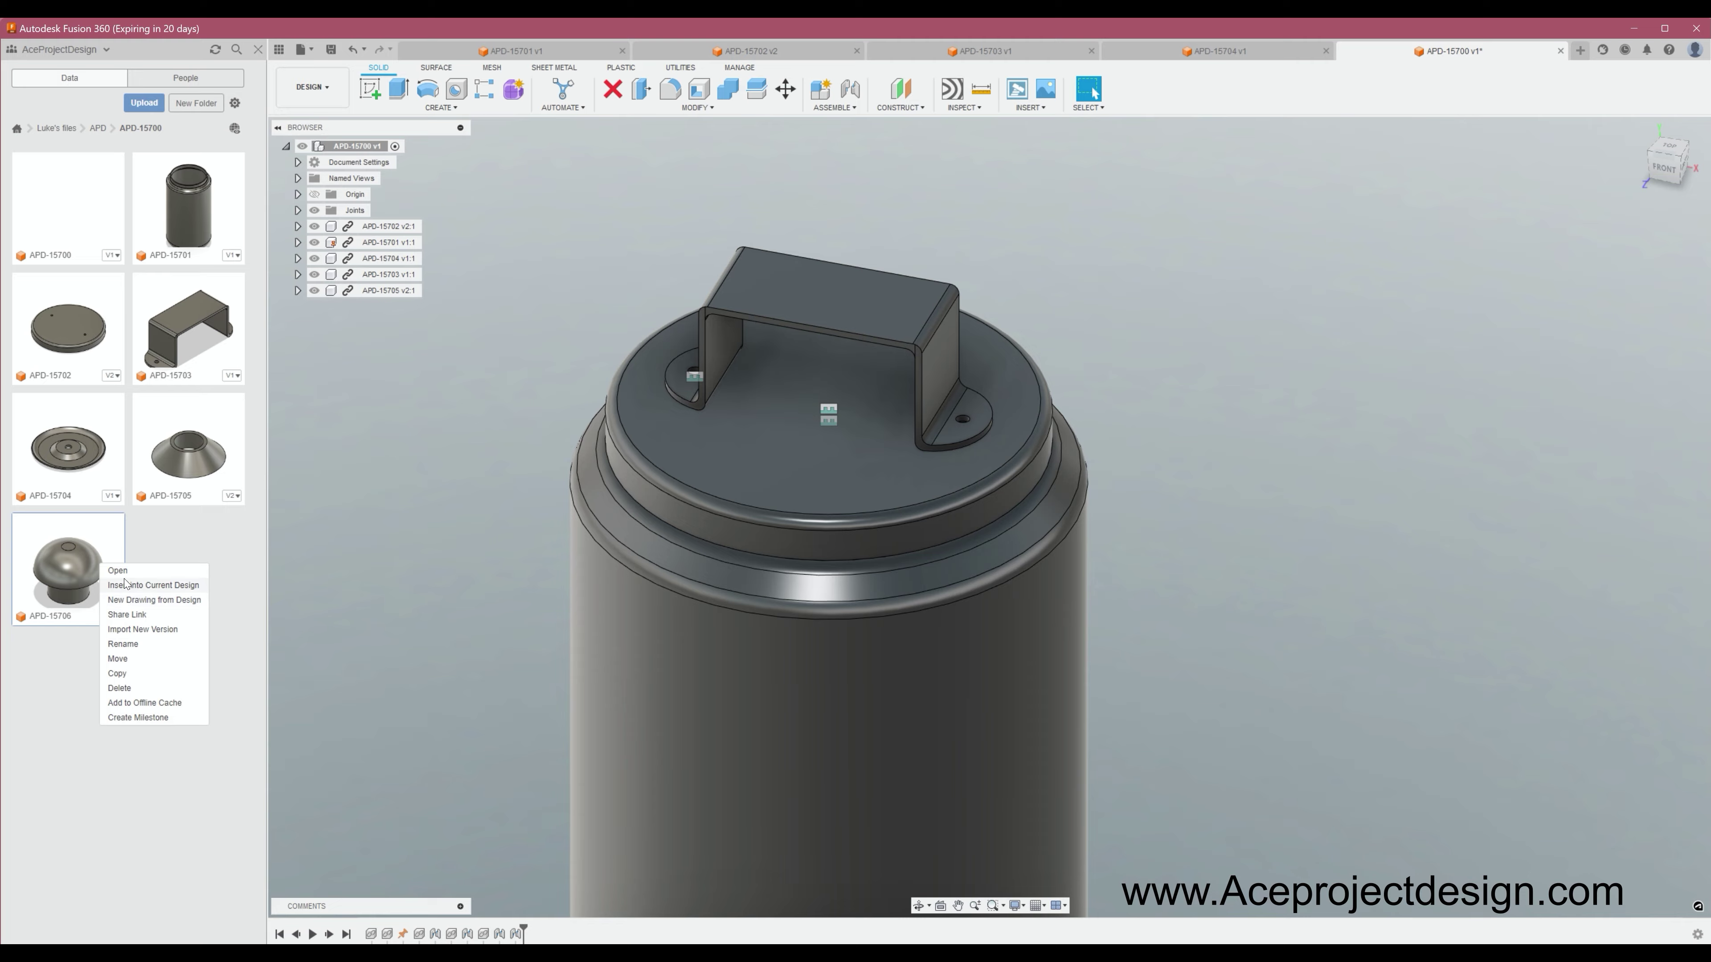
Step: Insert the APD-15706 knob, joint it onto the handle bracket's foot, and save
{"action": "left_click", "coordinate": [125, 583]}
{"action": "scroll", "coordinate": [1227, 807], "scroll_direction": "up", "scroll_amount": 5}
{"action": "key", "text": "j"}
{"action": "left_click", "coordinate": [990, 517]}
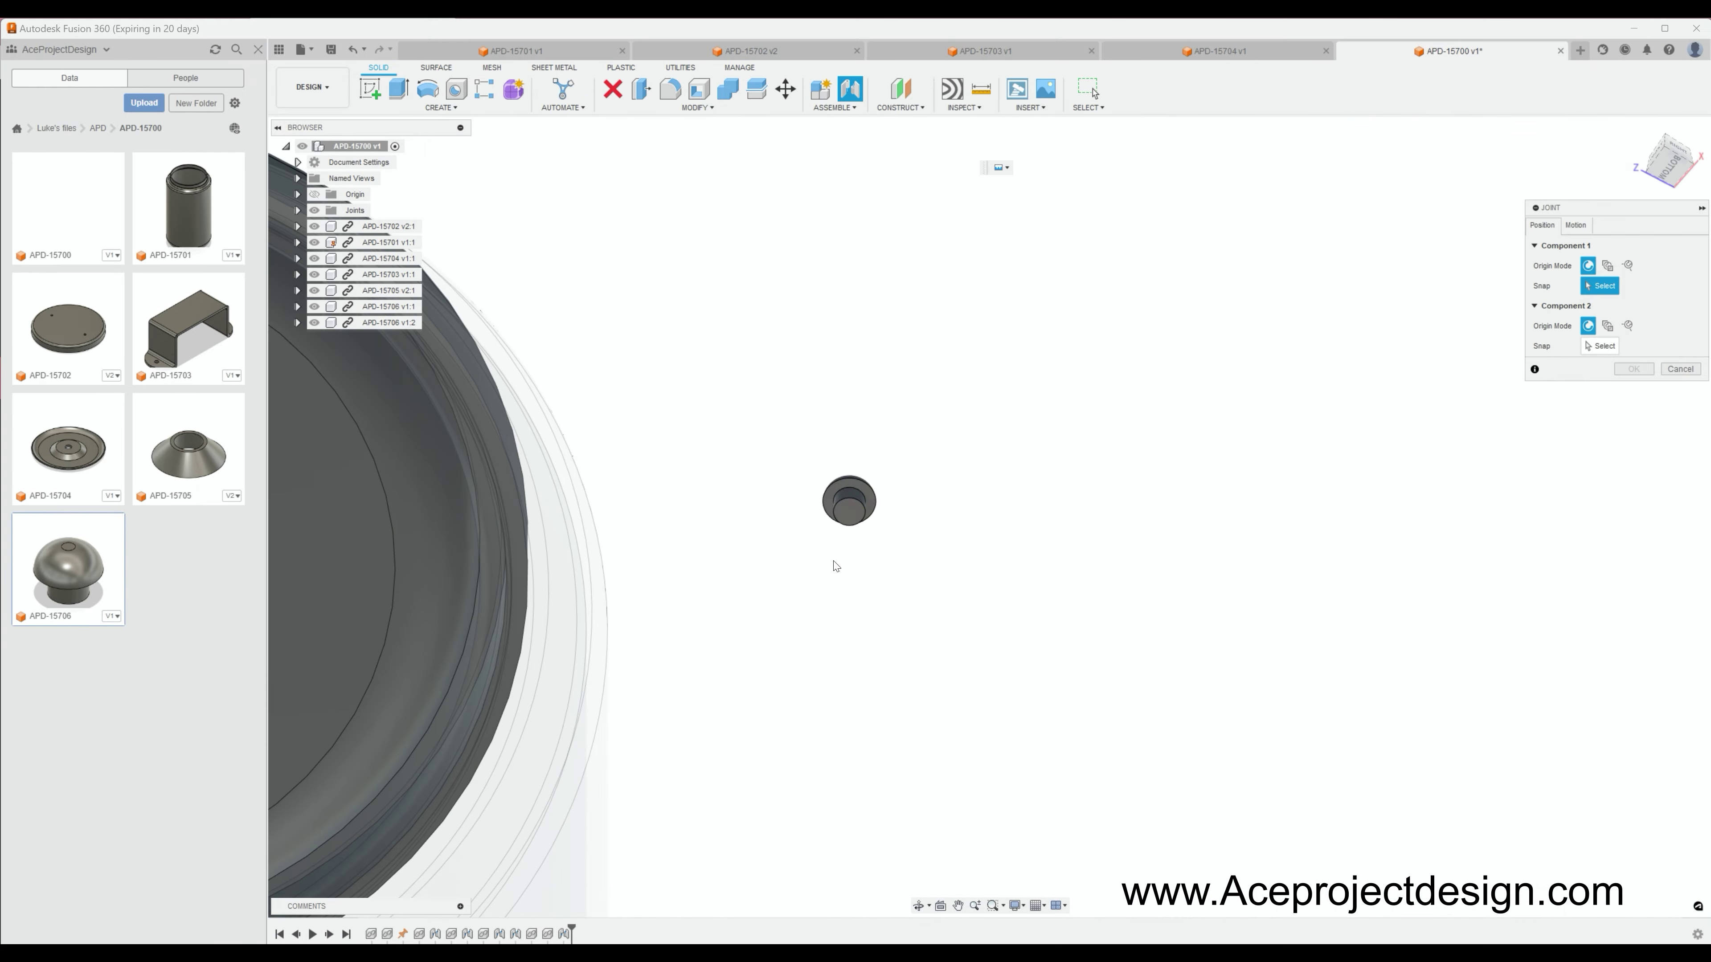
{"action": "left_click", "coordinate": [848, 512]}
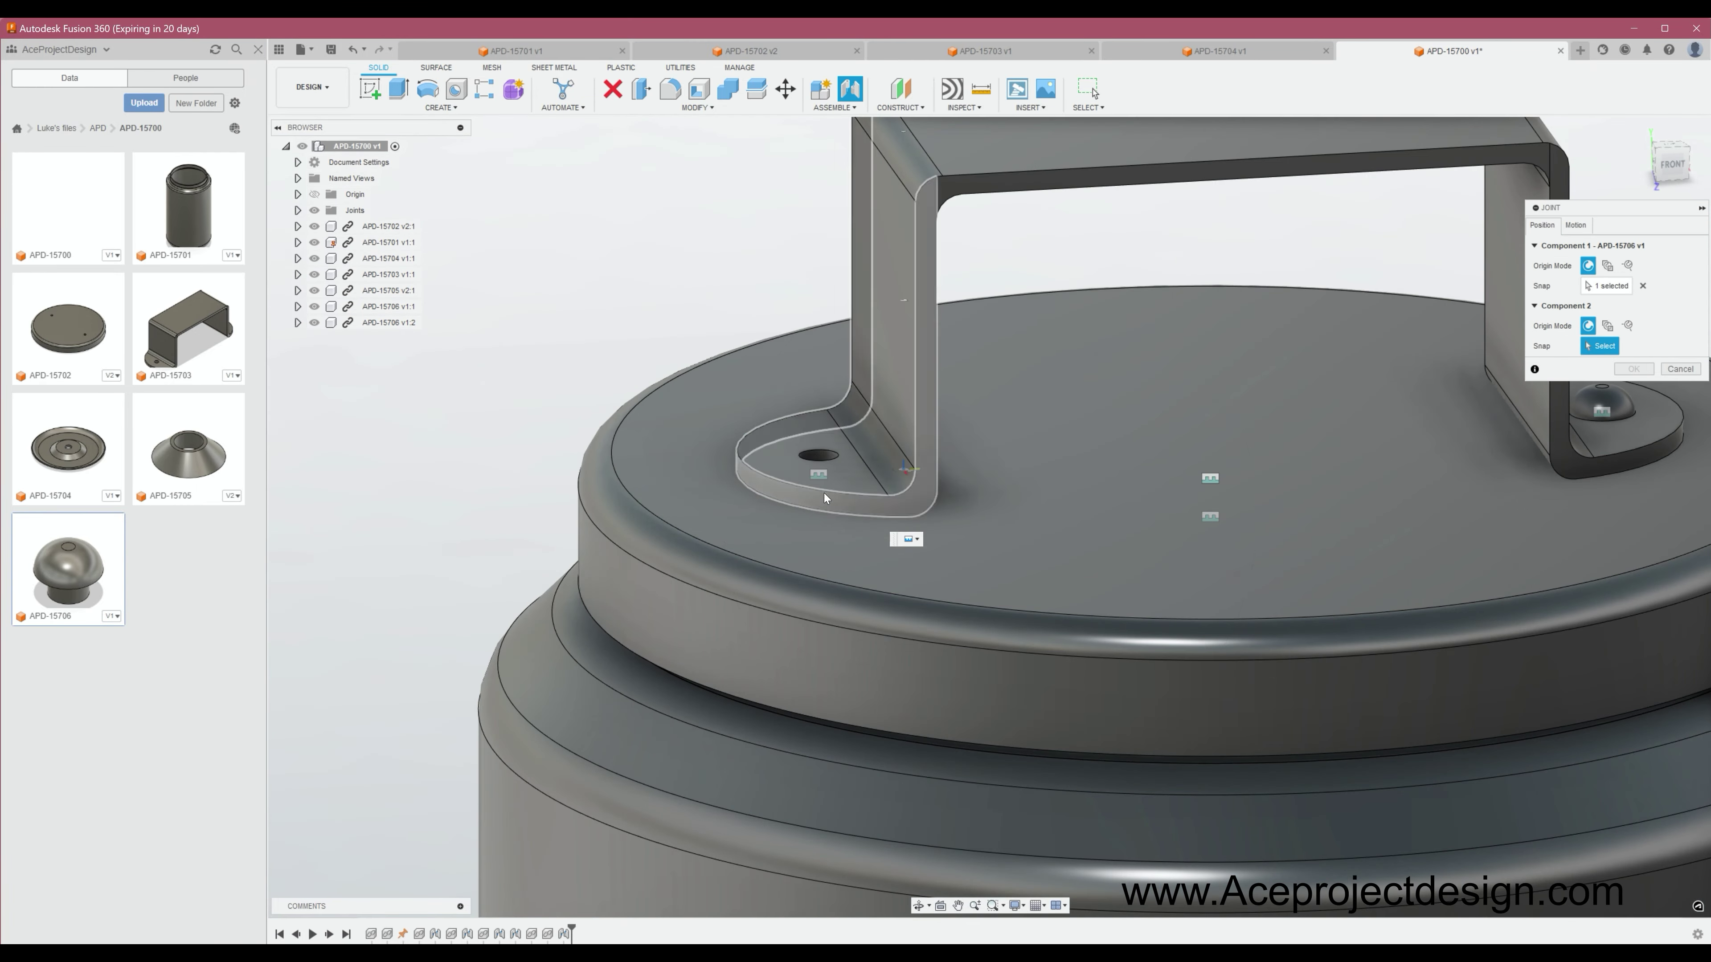
{"action": "left_click", "coordinate": [814, 457]}
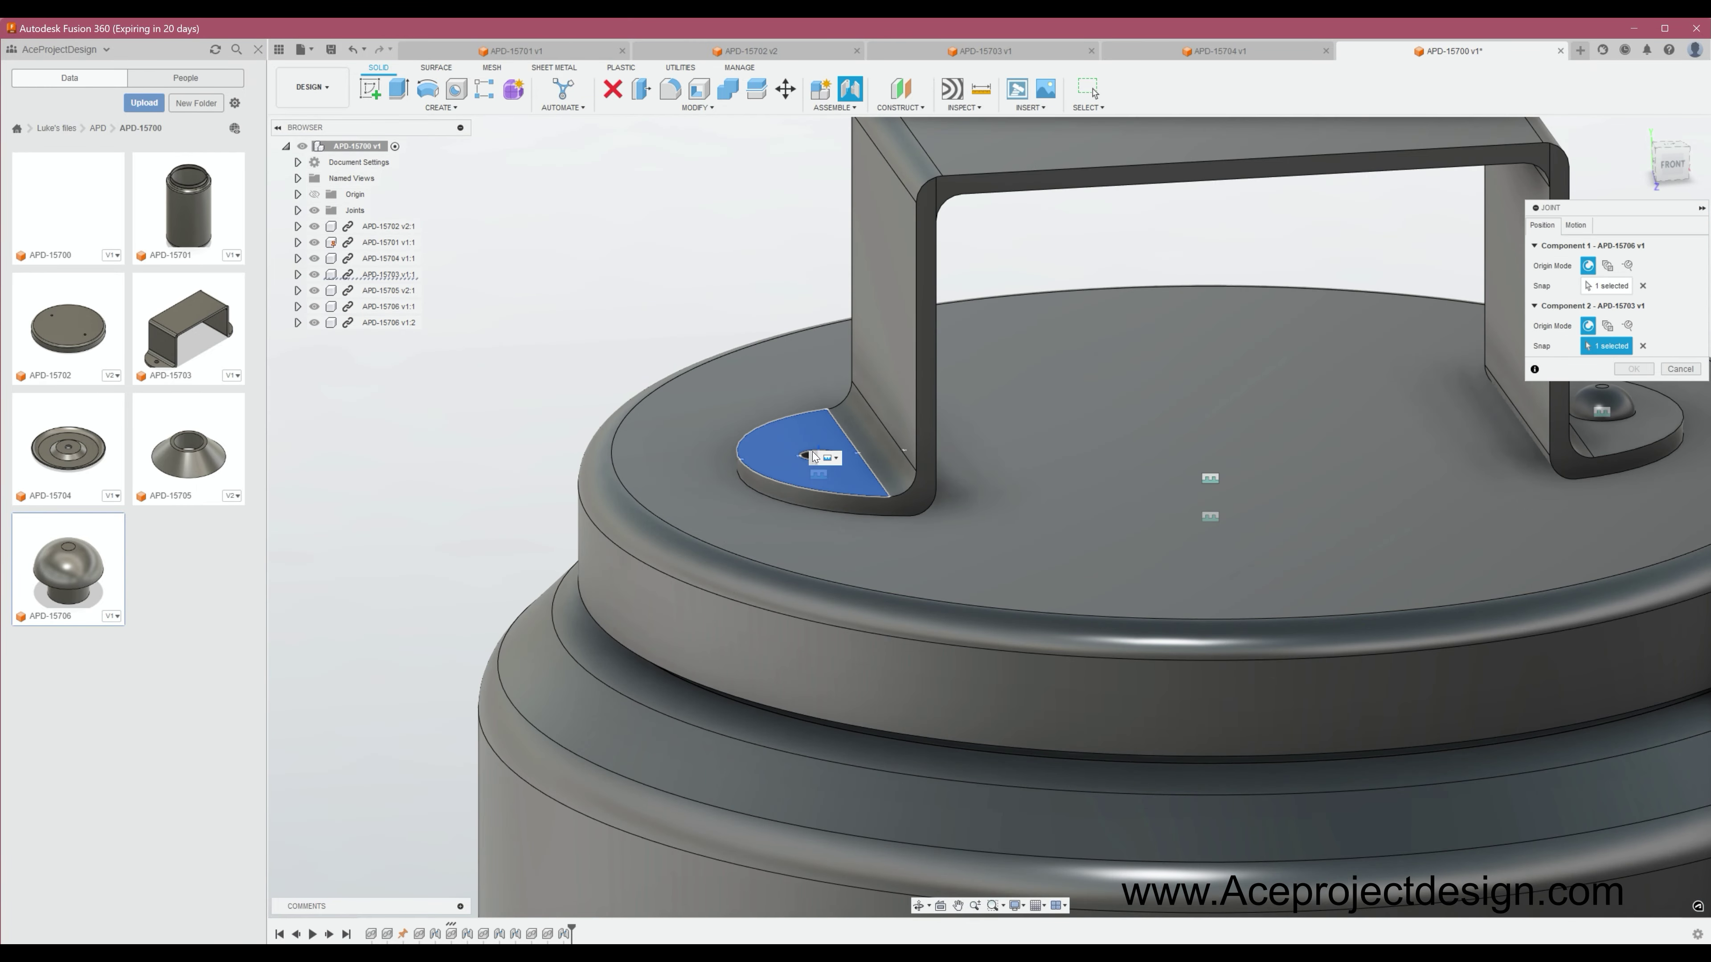
{"action": "key", "text": "Return"}
{"action": "key", "text": "ctrl+s"}
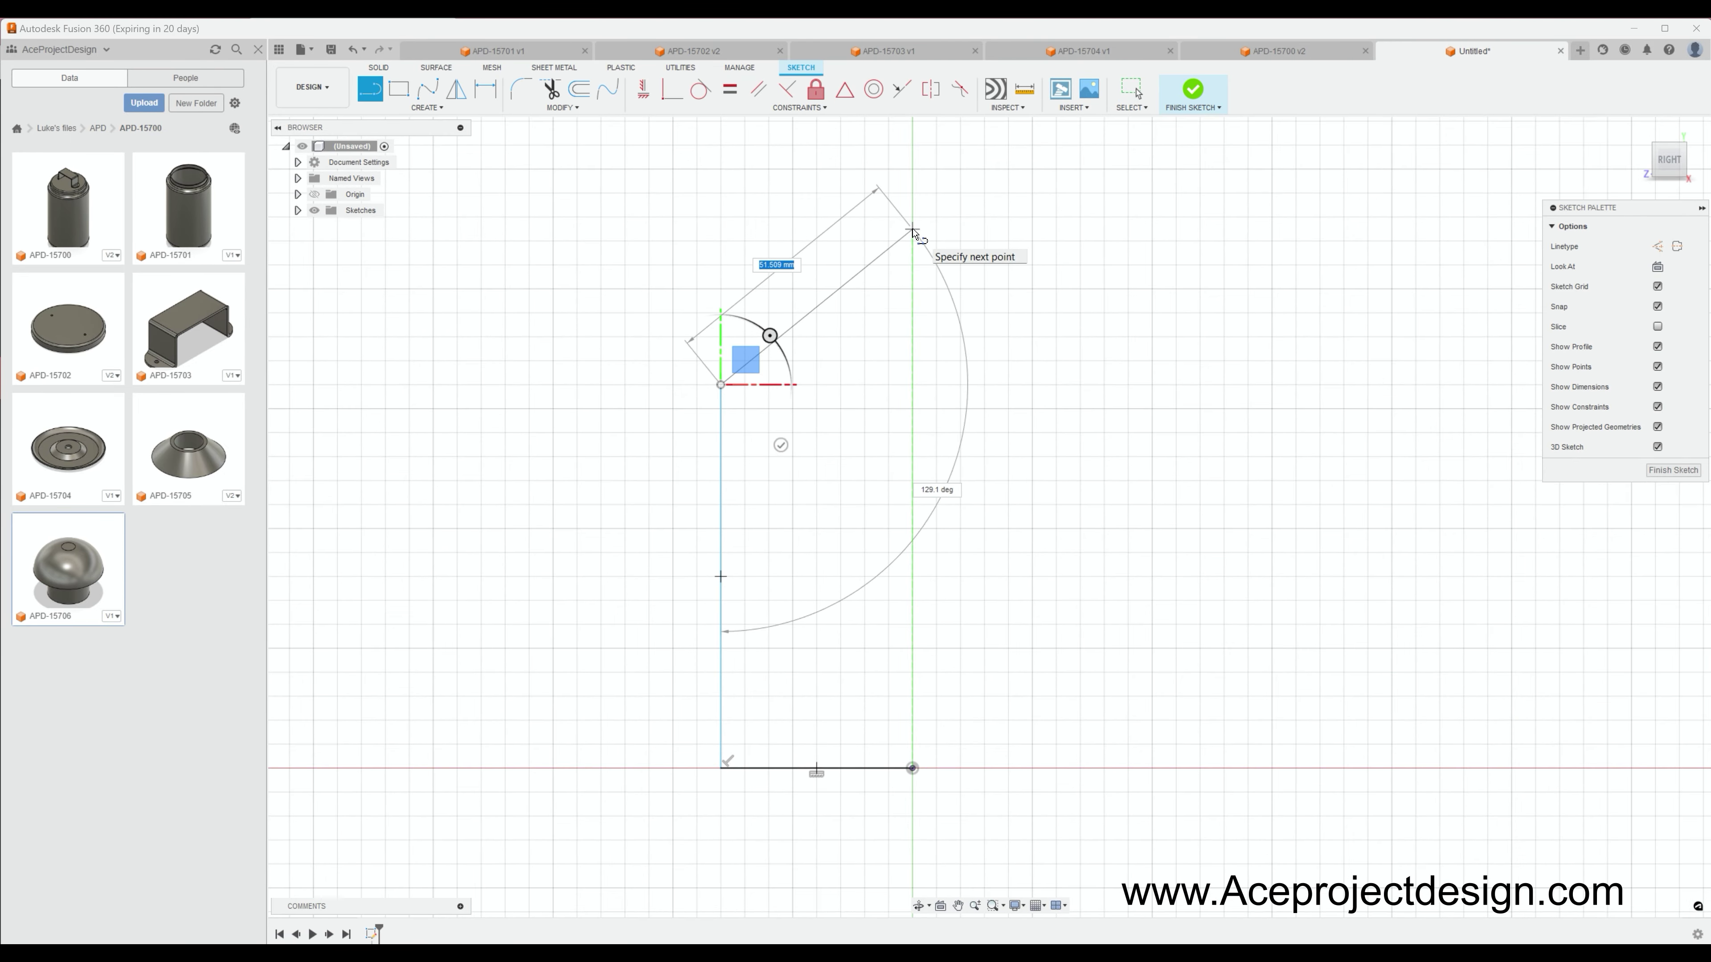
Step: Finish the diagonal profile line and dimension the base width to 53
{"action": "left_click", "coordinate": [913, 231]}
{"action": "key", "text": "d"}
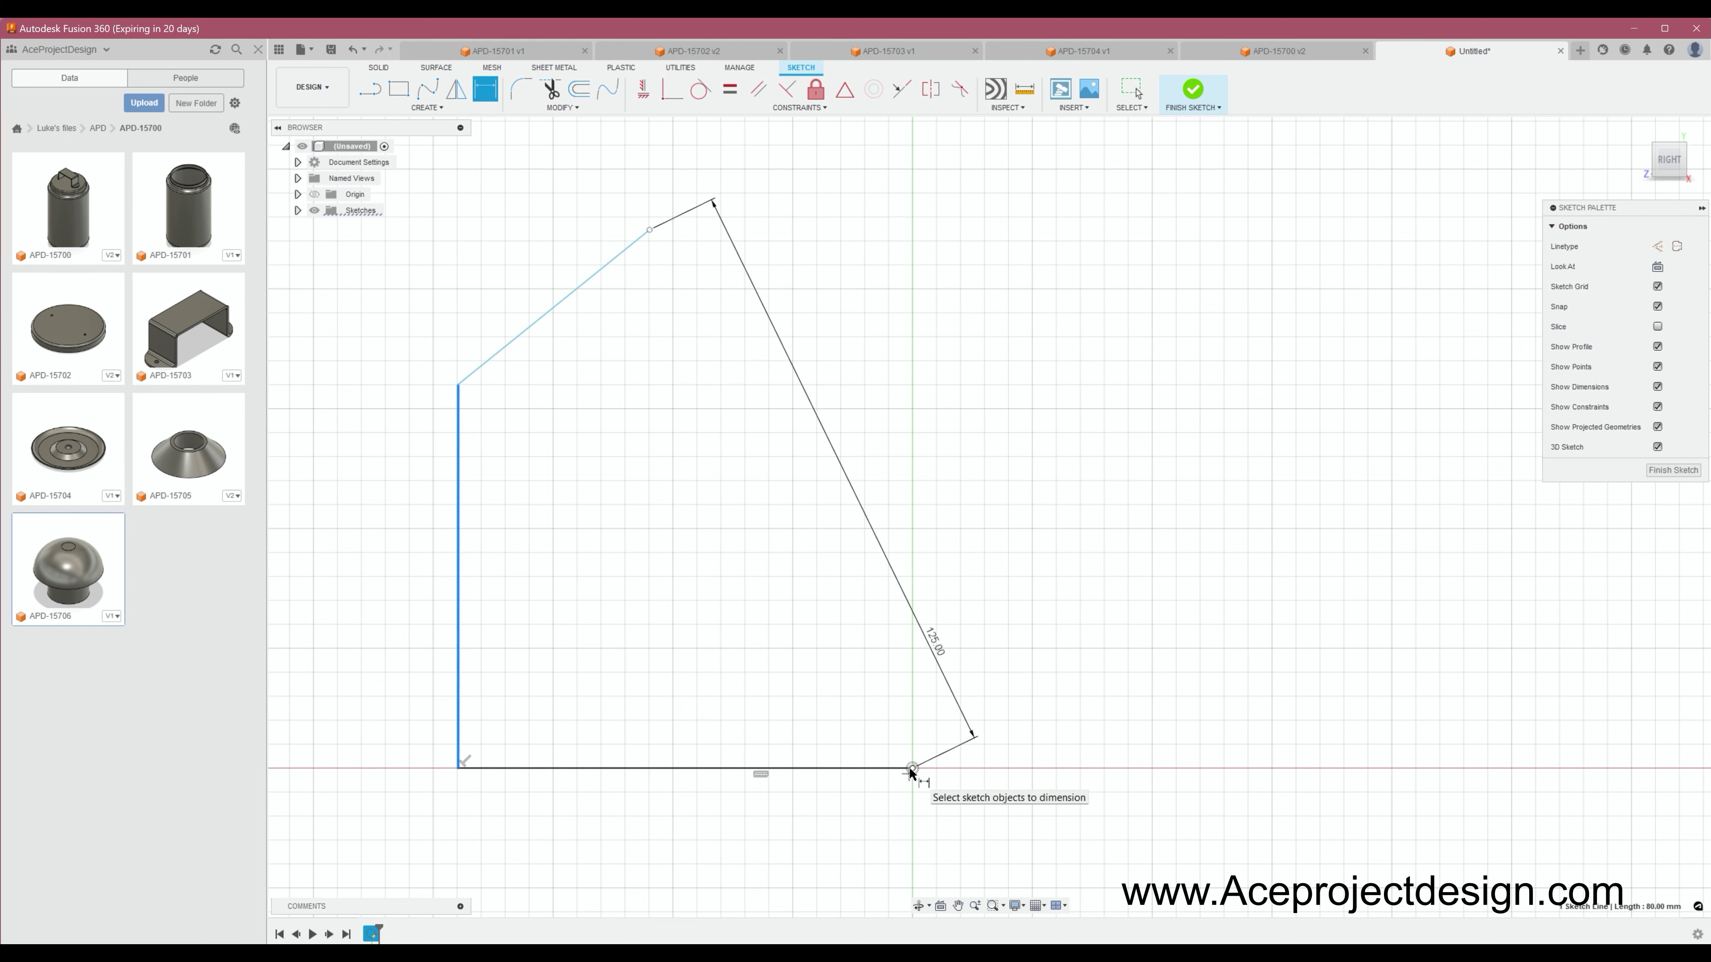
{"action": "left_click", "coordinate": [911, 769]}
{"action": "left_click", "coordinate": [914, 823]}
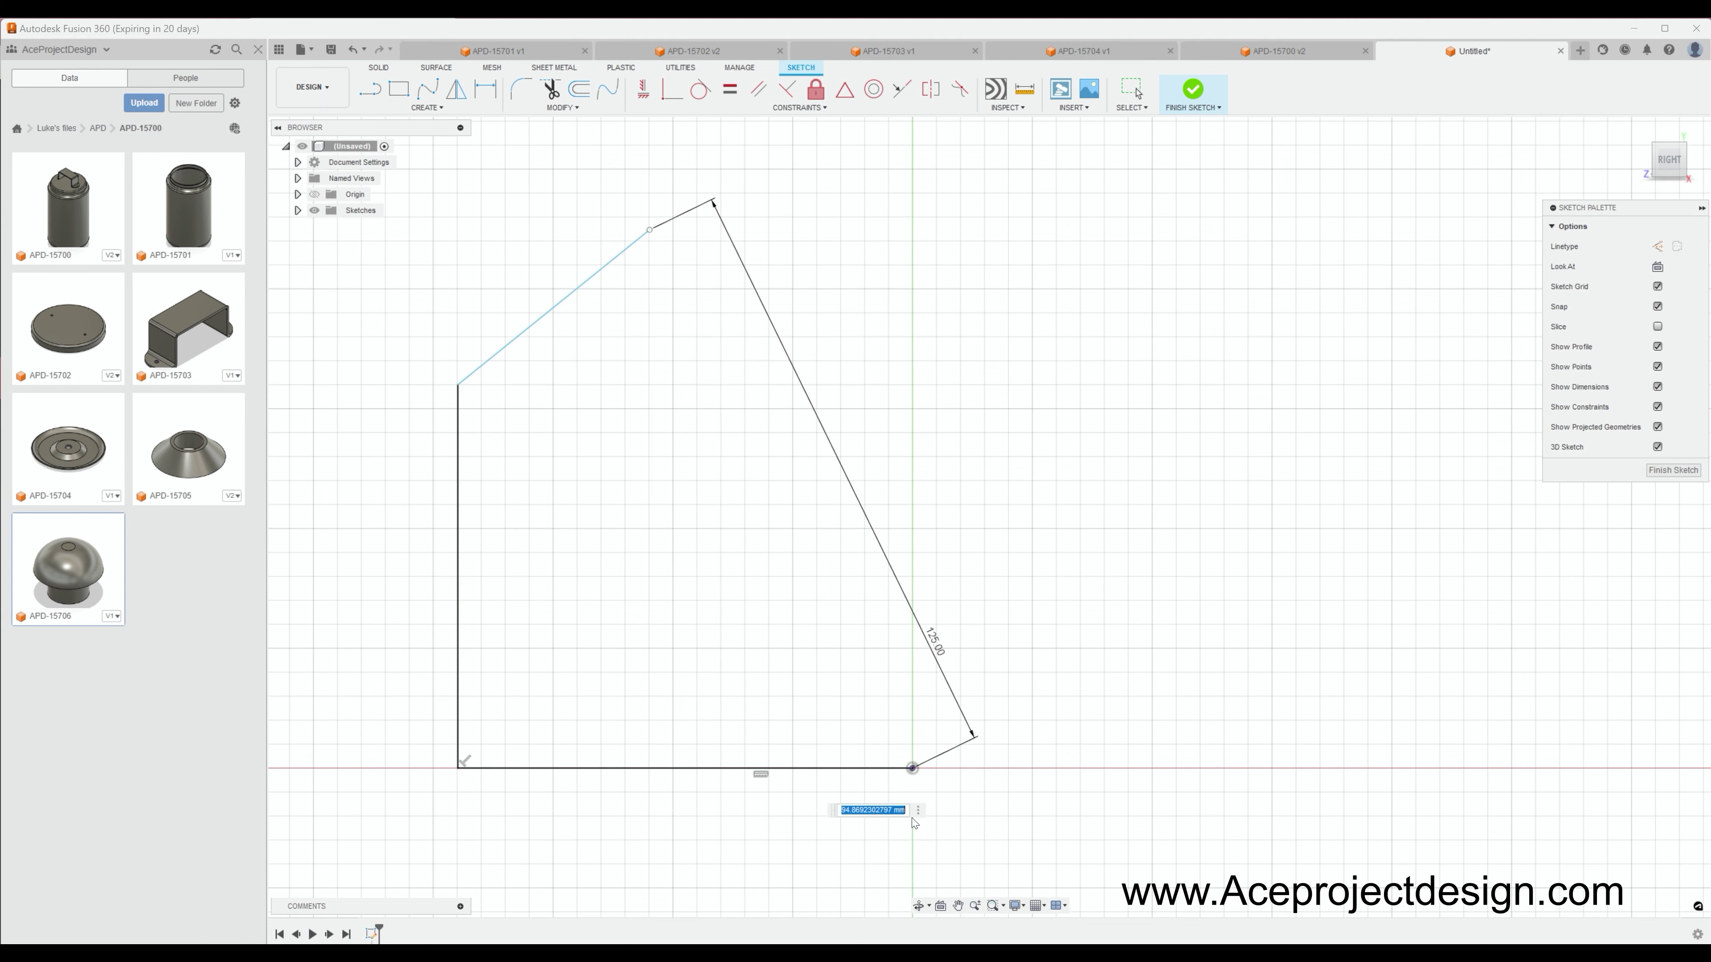
{"action": "type", "text": "53"}
{"action": "key", "text": "Return"}
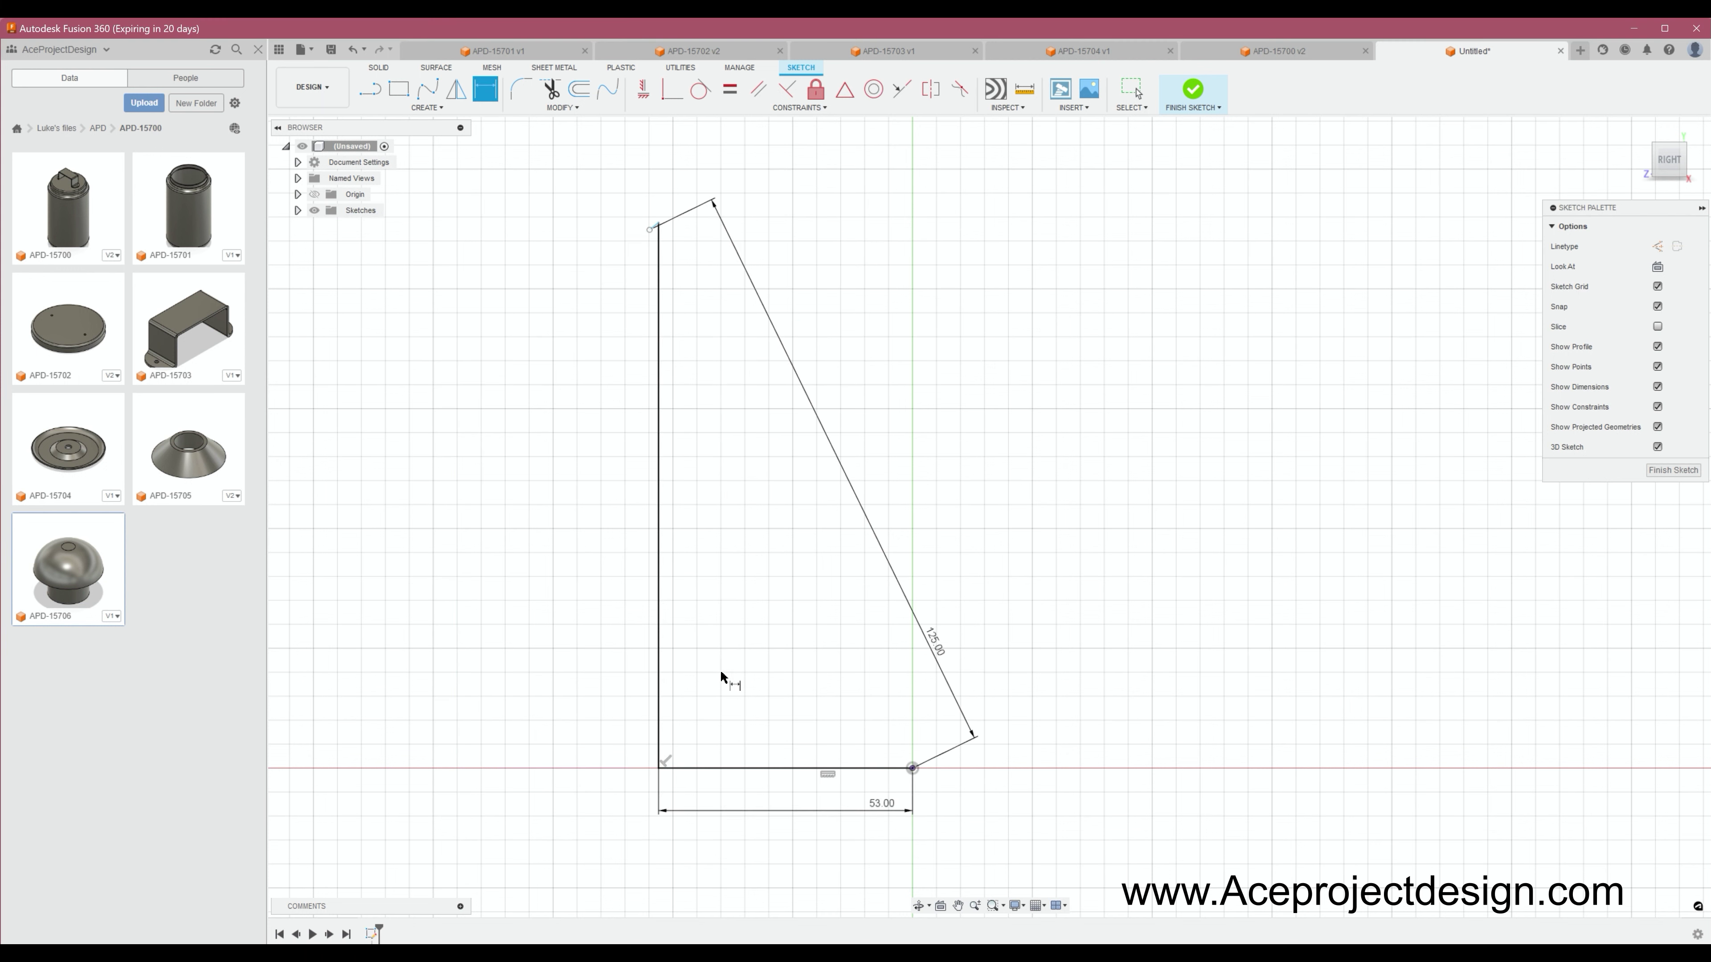
Step: Dimension the left side and set the sloped edge's angle to 125°
{"action": "left_click", "coordinate": [485, 89]}
{"action": "left_click", "coordinate": [669, 540]}
{"action": "left_click", "coordinate": [631, 628]}
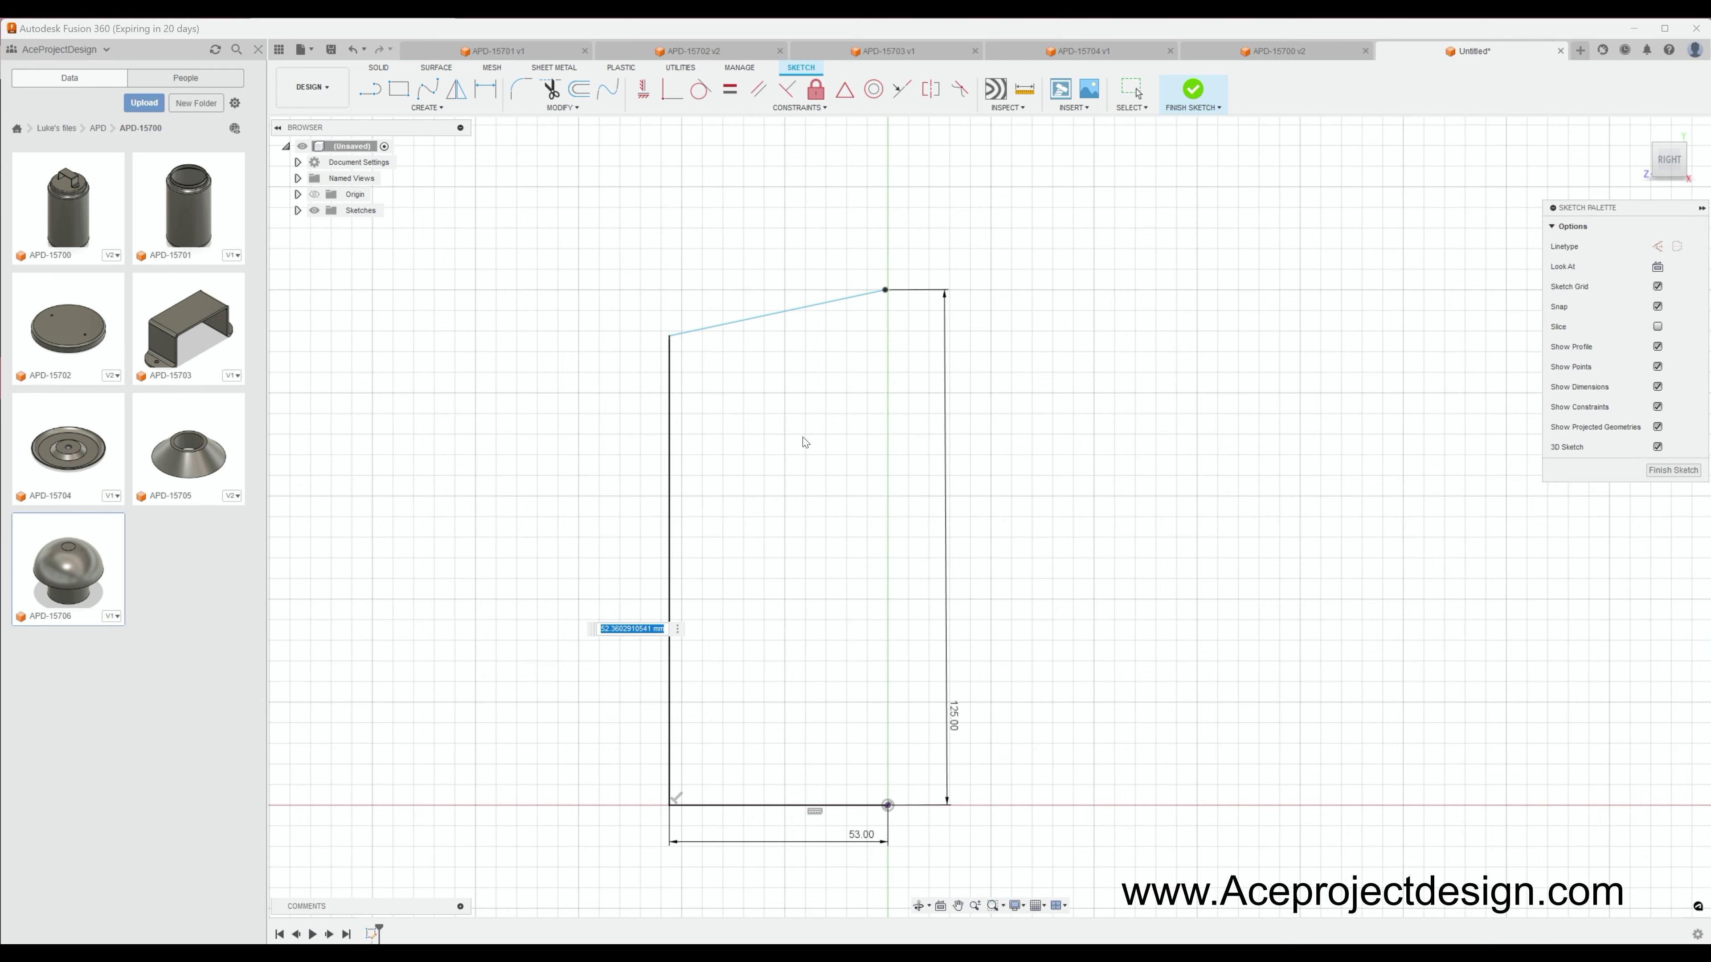
{"action": "type", "text": "53"}
{"action": "key", "text": "Return"}
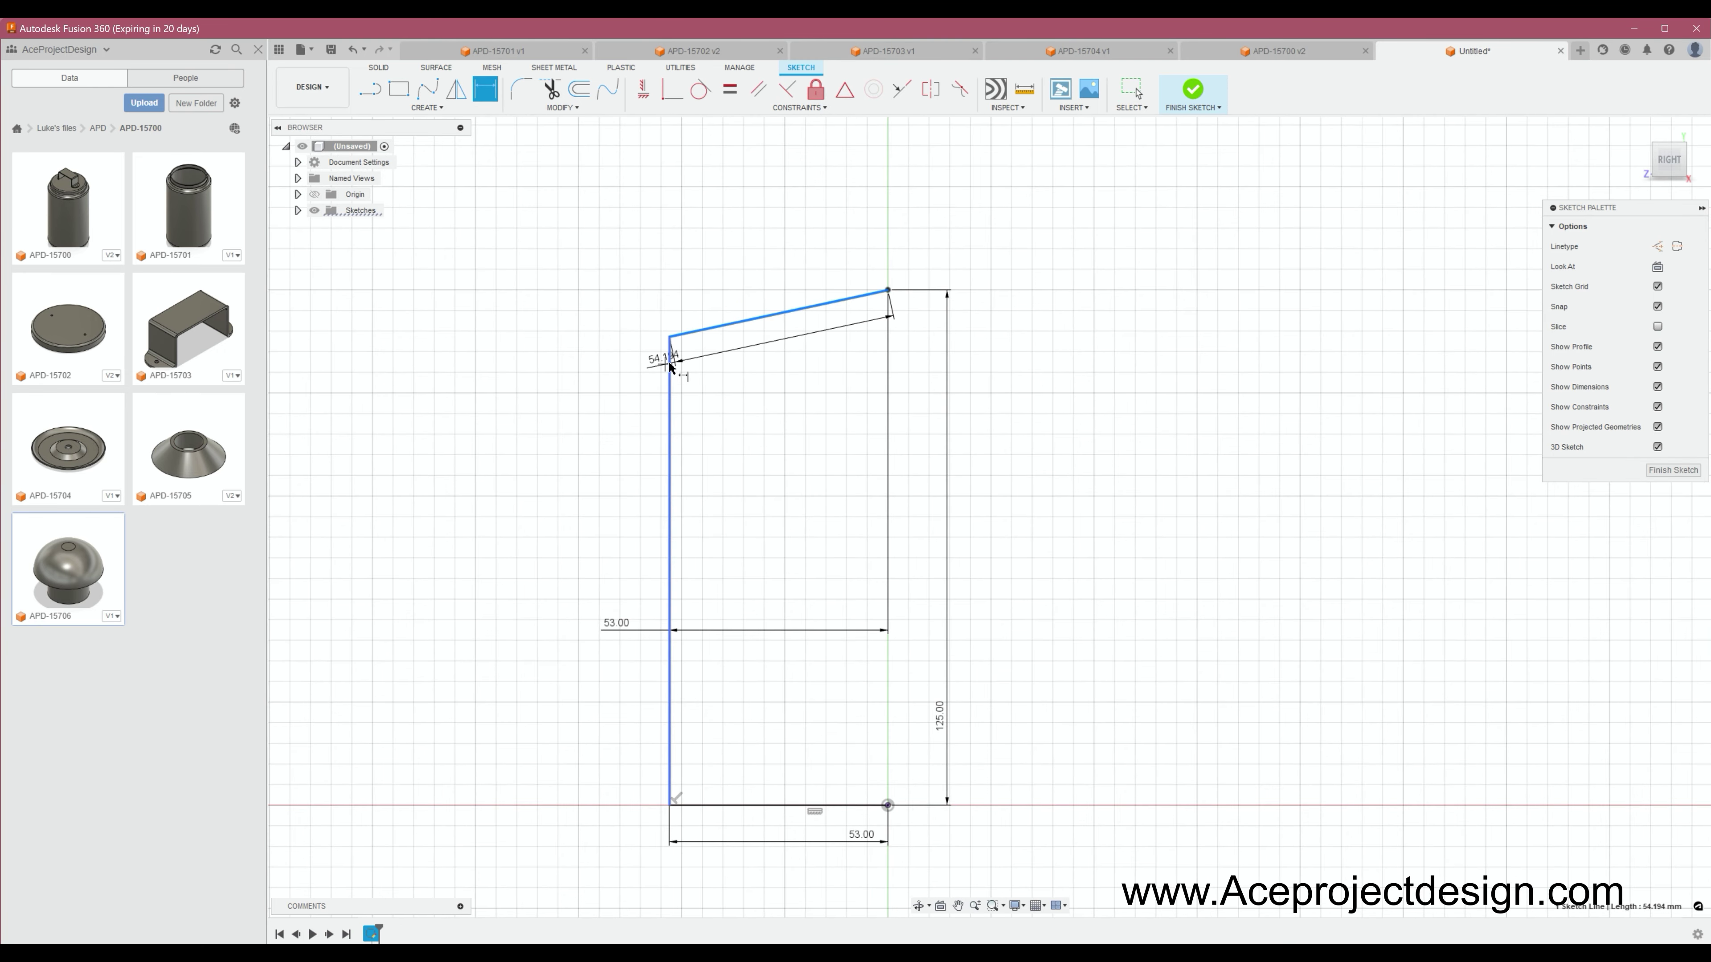
{"action": "left_click", "coordinate": [680, 385]}
{"action": "type", "text": "125"}
{"action": "key", "text": "Return"}
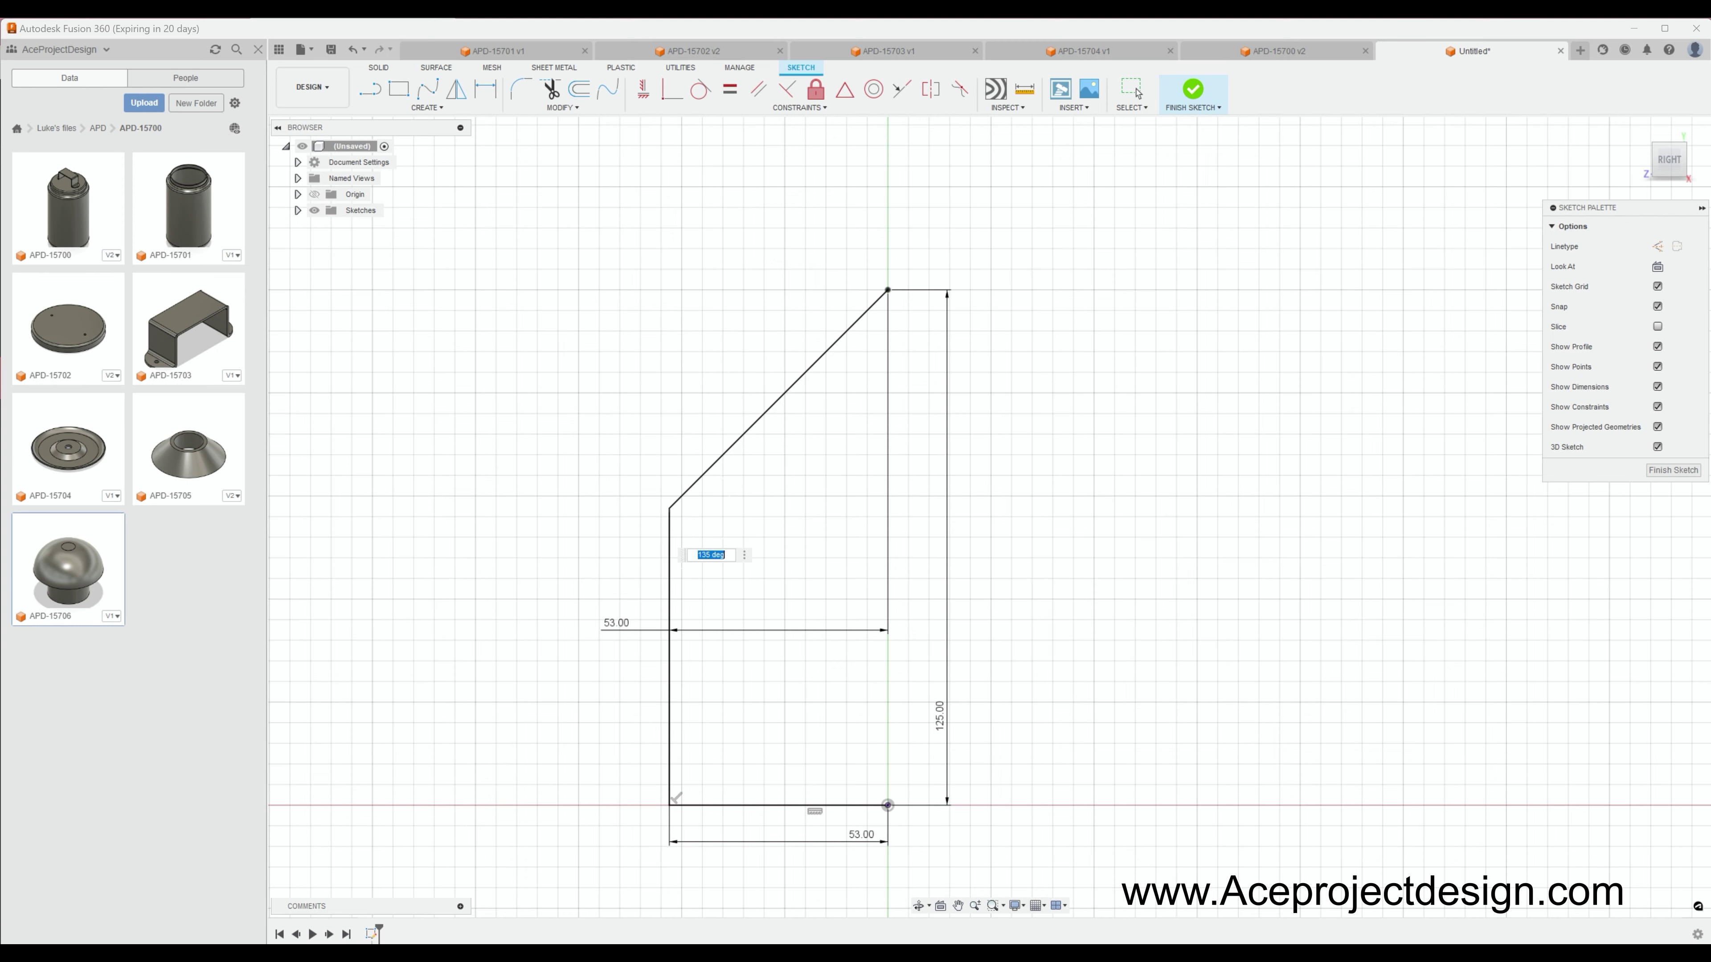
Step: Fillet the bottom and top edges 3 mm and save the cone part
{"action": "scroll", "coordinate": [699, 550], "scroll_direction": "down", "scroll_amount": 1}
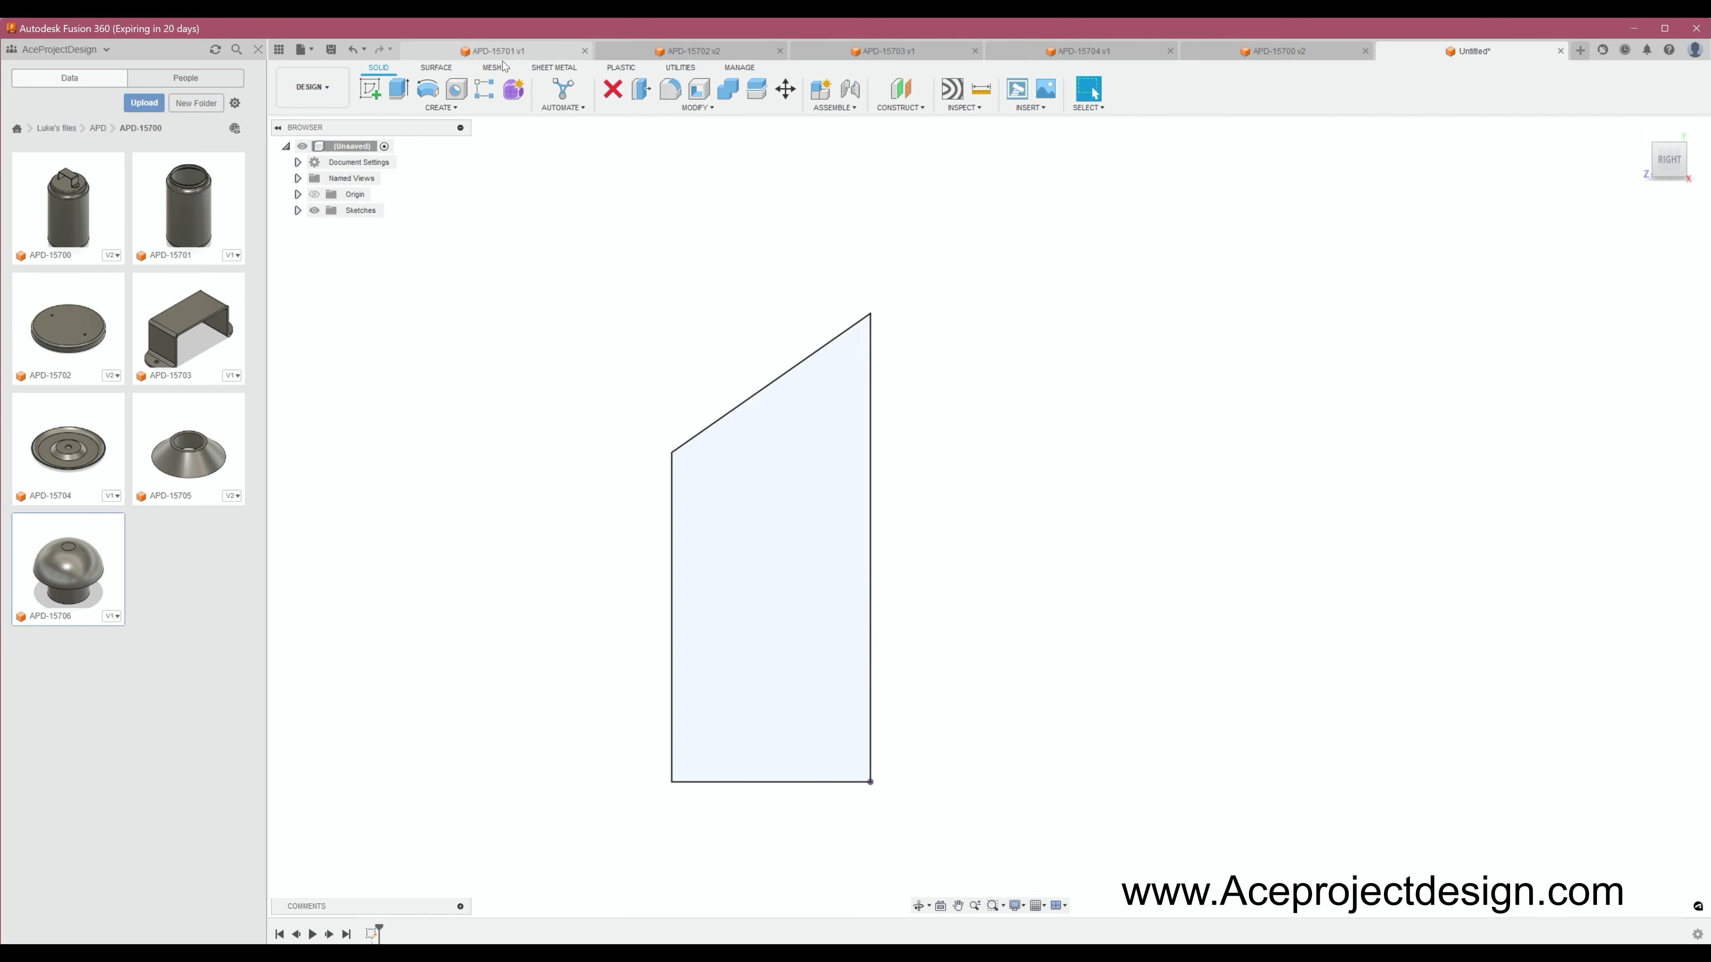
{"action": "left_click", "coordinate": [691, 778]}
{"action": "key", "text": "Return"}
{"action": "key", "text": "f"}
{"action": "left_click", "coordinate": [724, 451]}
{"action": "type", "text": "3"}
{"action": "key", "text": "Return"}
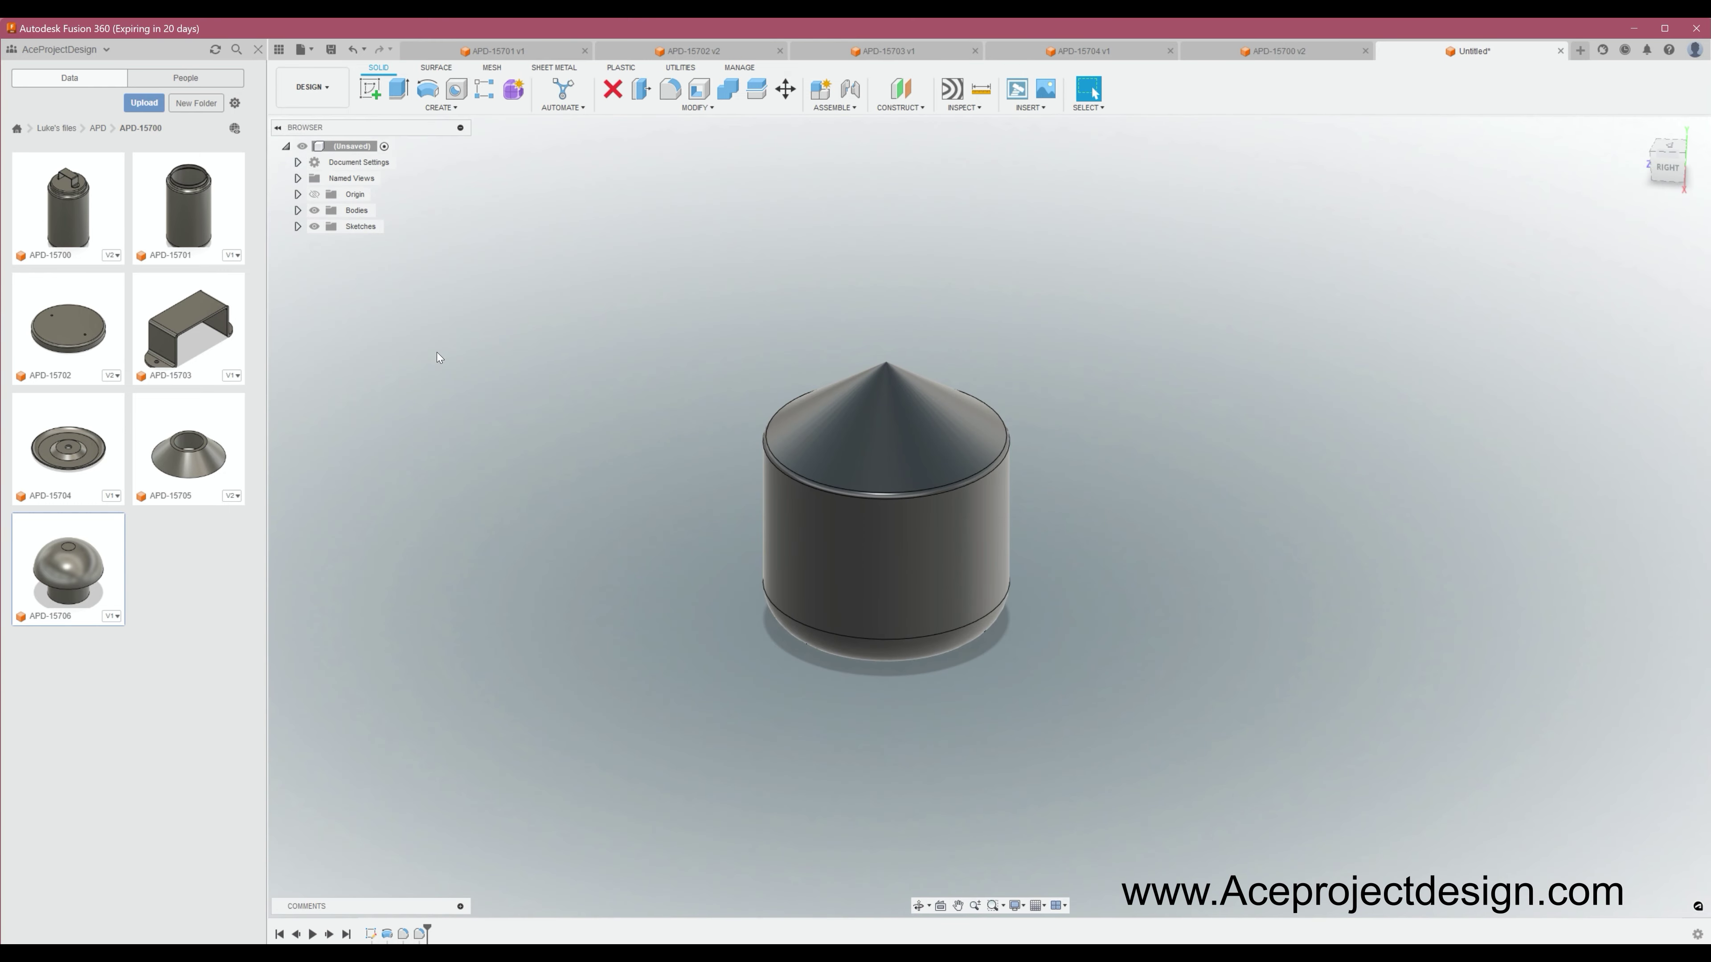
{"action": "key", "text": "ctrl+s"}
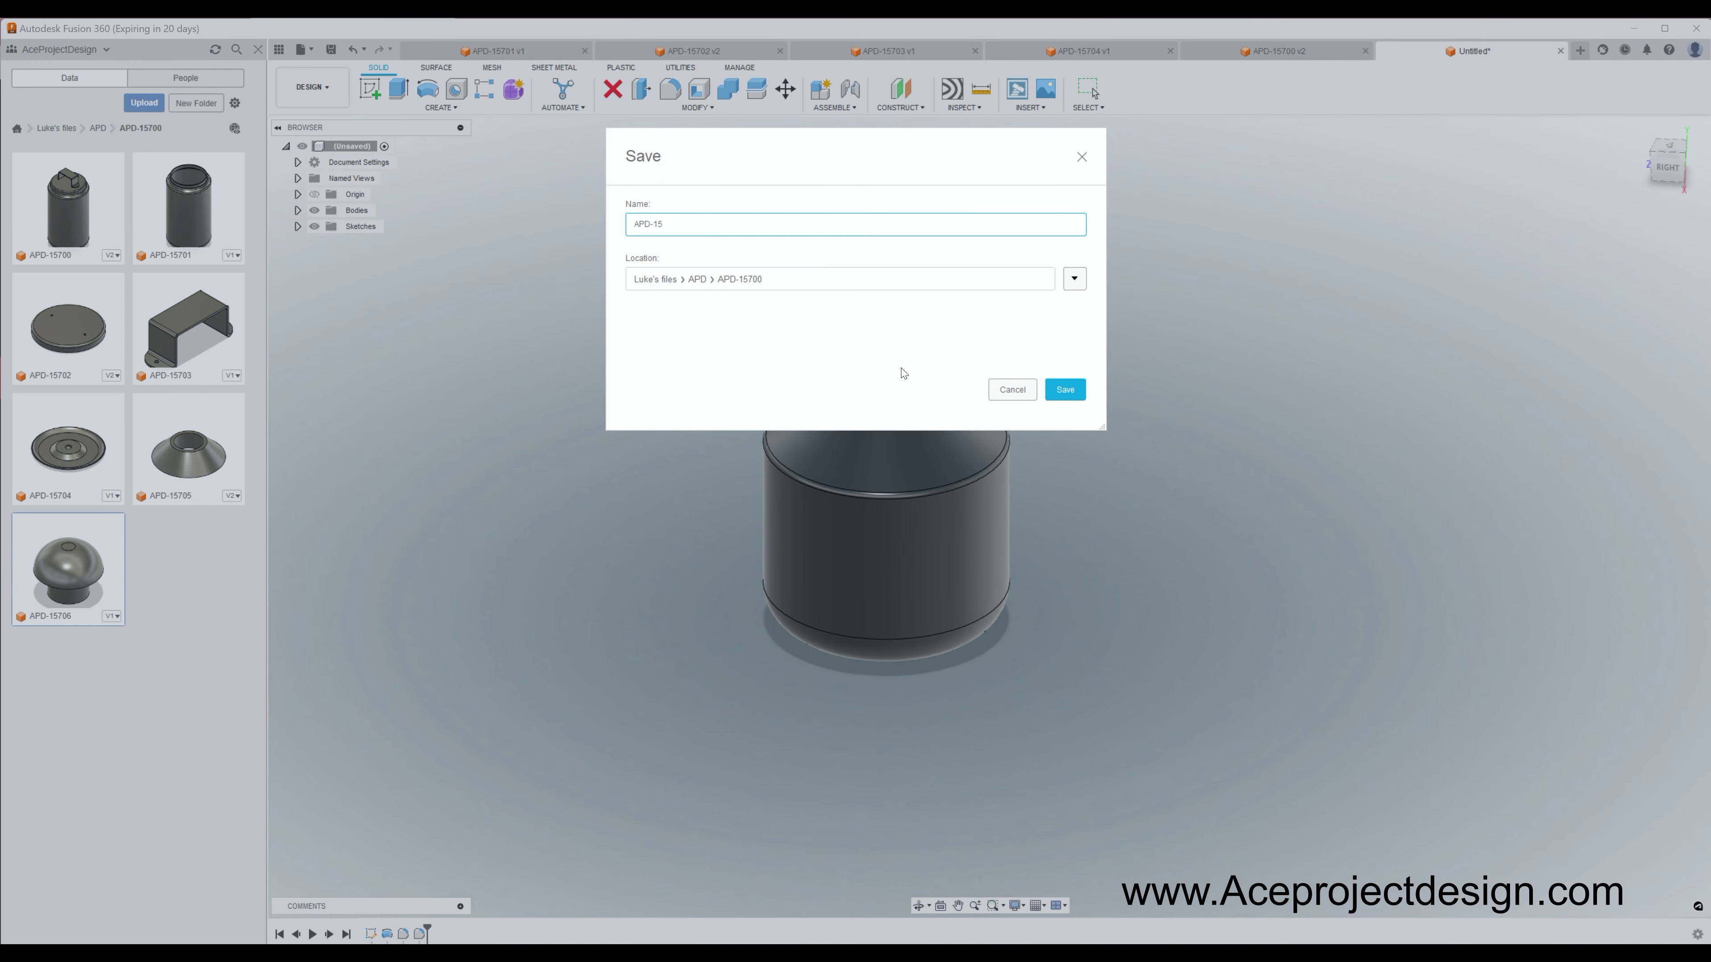
Step: Save the cone part as APD-15707 and start a centred-rectangle sketch on XY in a new design
{"action": "key", "text": "Escape"}
{"action": "key", "text": "ctrl+n"}
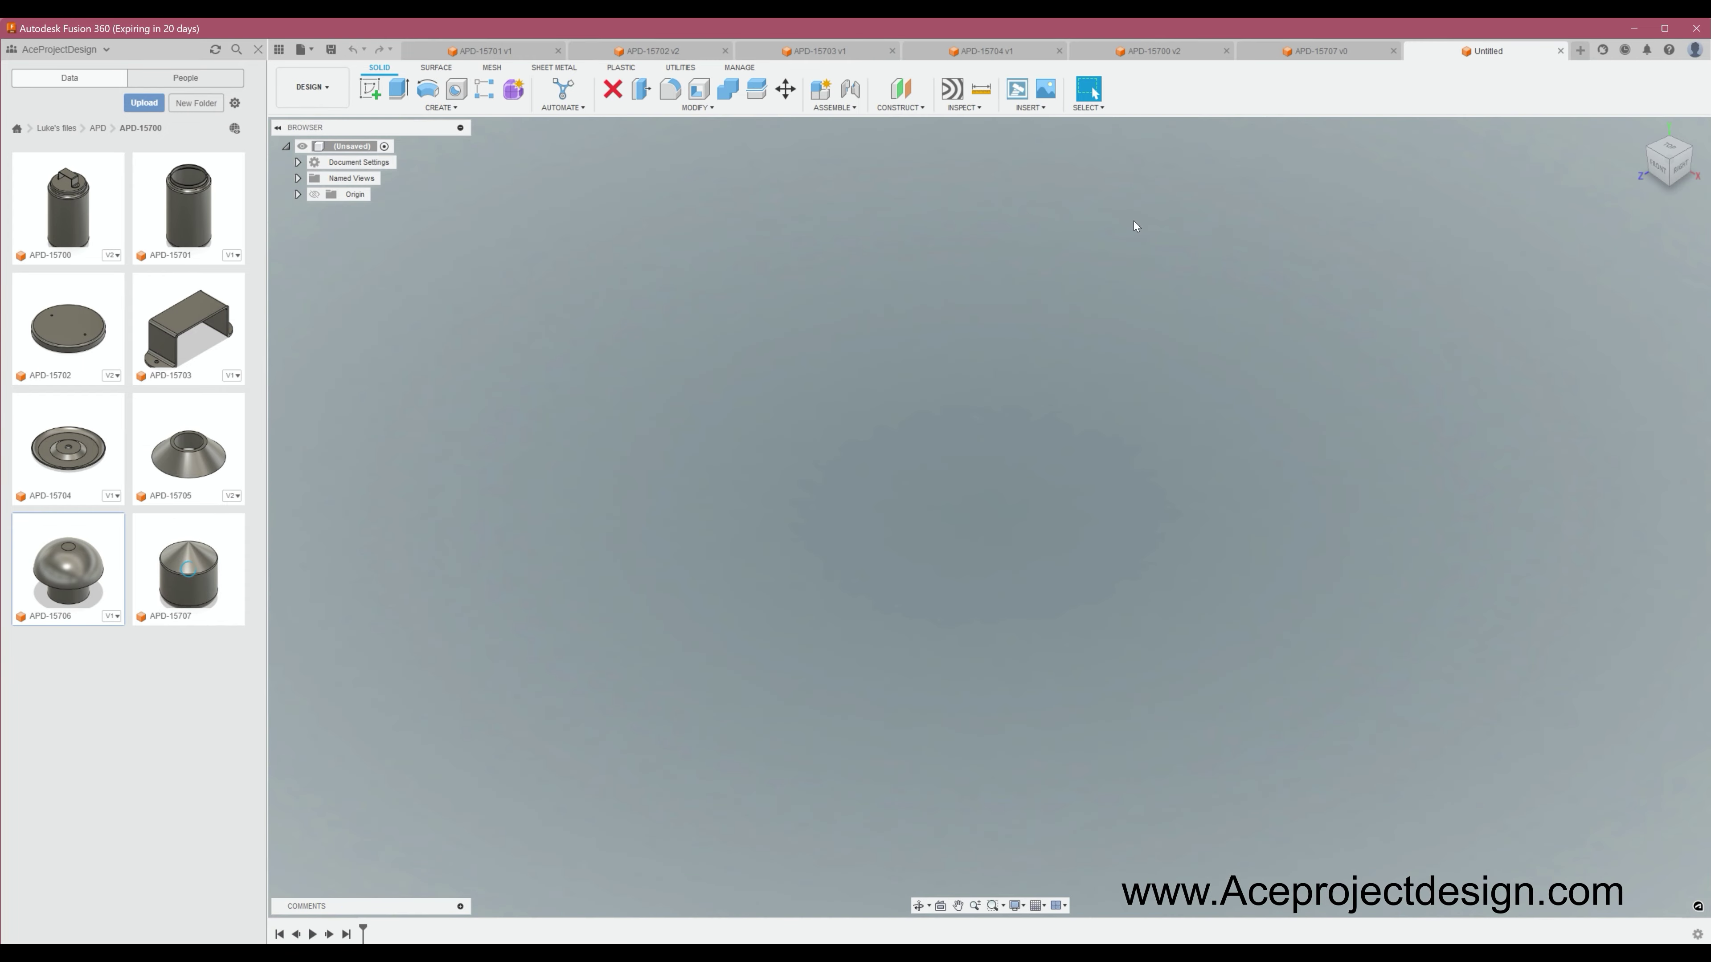
{"action": "left_click", "coordinate": [1007, 512]}
{"action": "left_click", "coordinate": [426, 108]}
{"action": "left_click", "coordinate": [539, 196]}
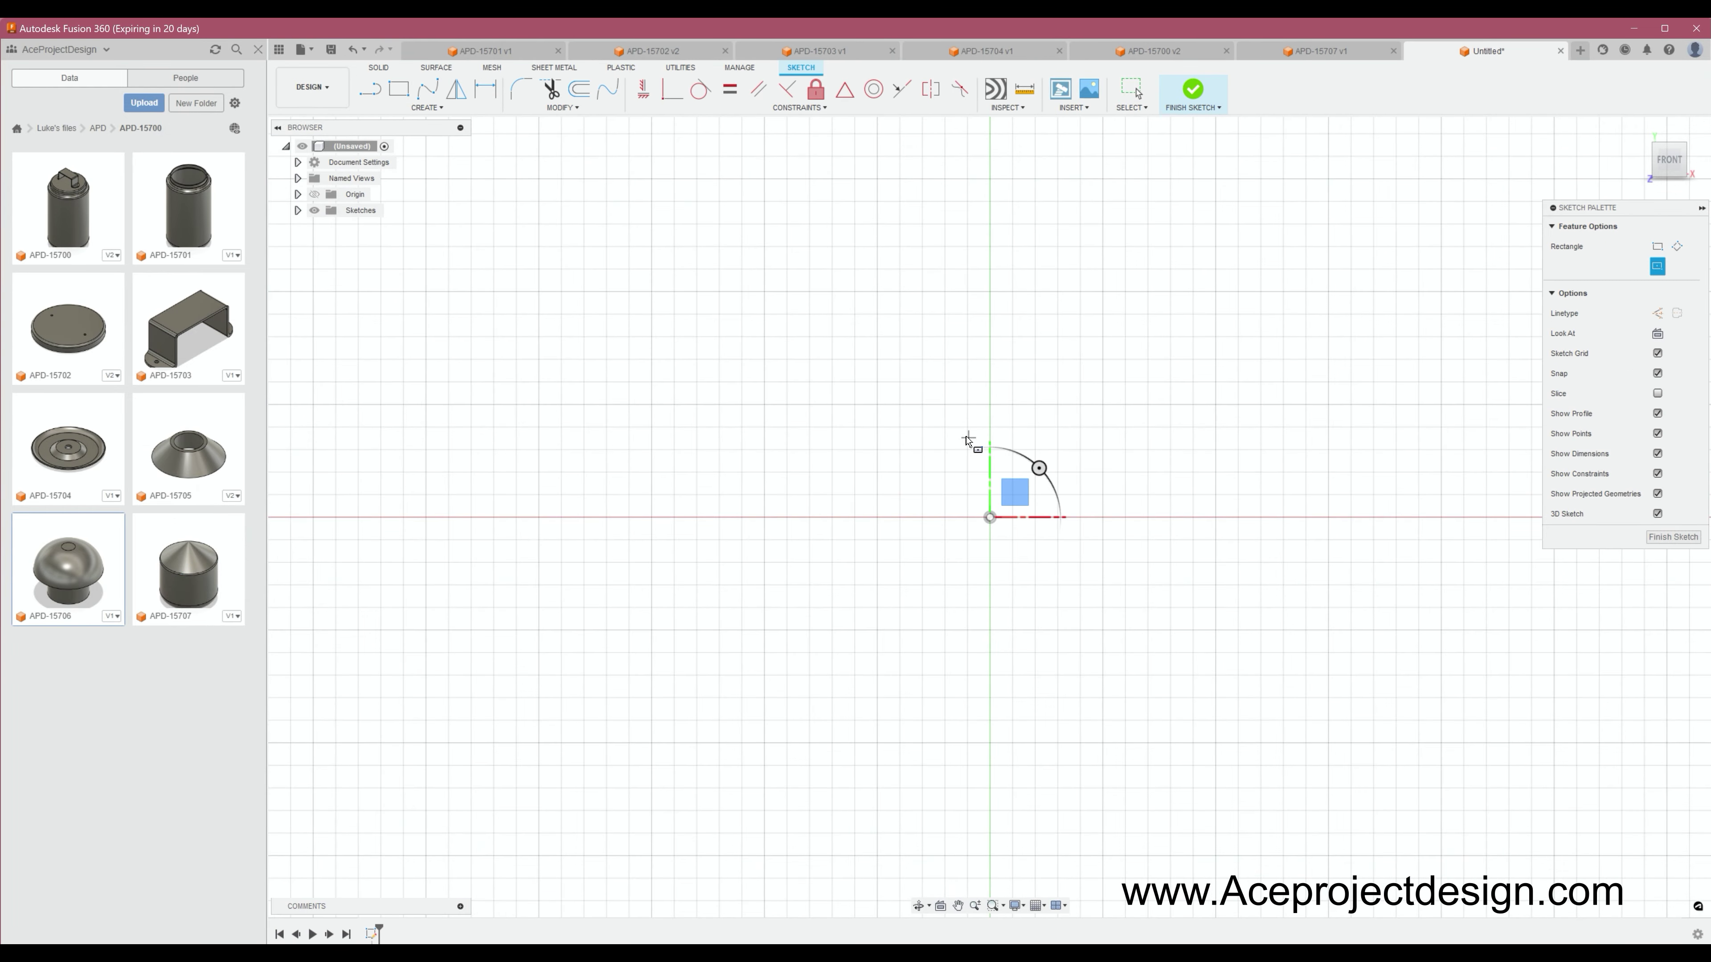
{"action": "left_click", "coordinate": [990, 517]}
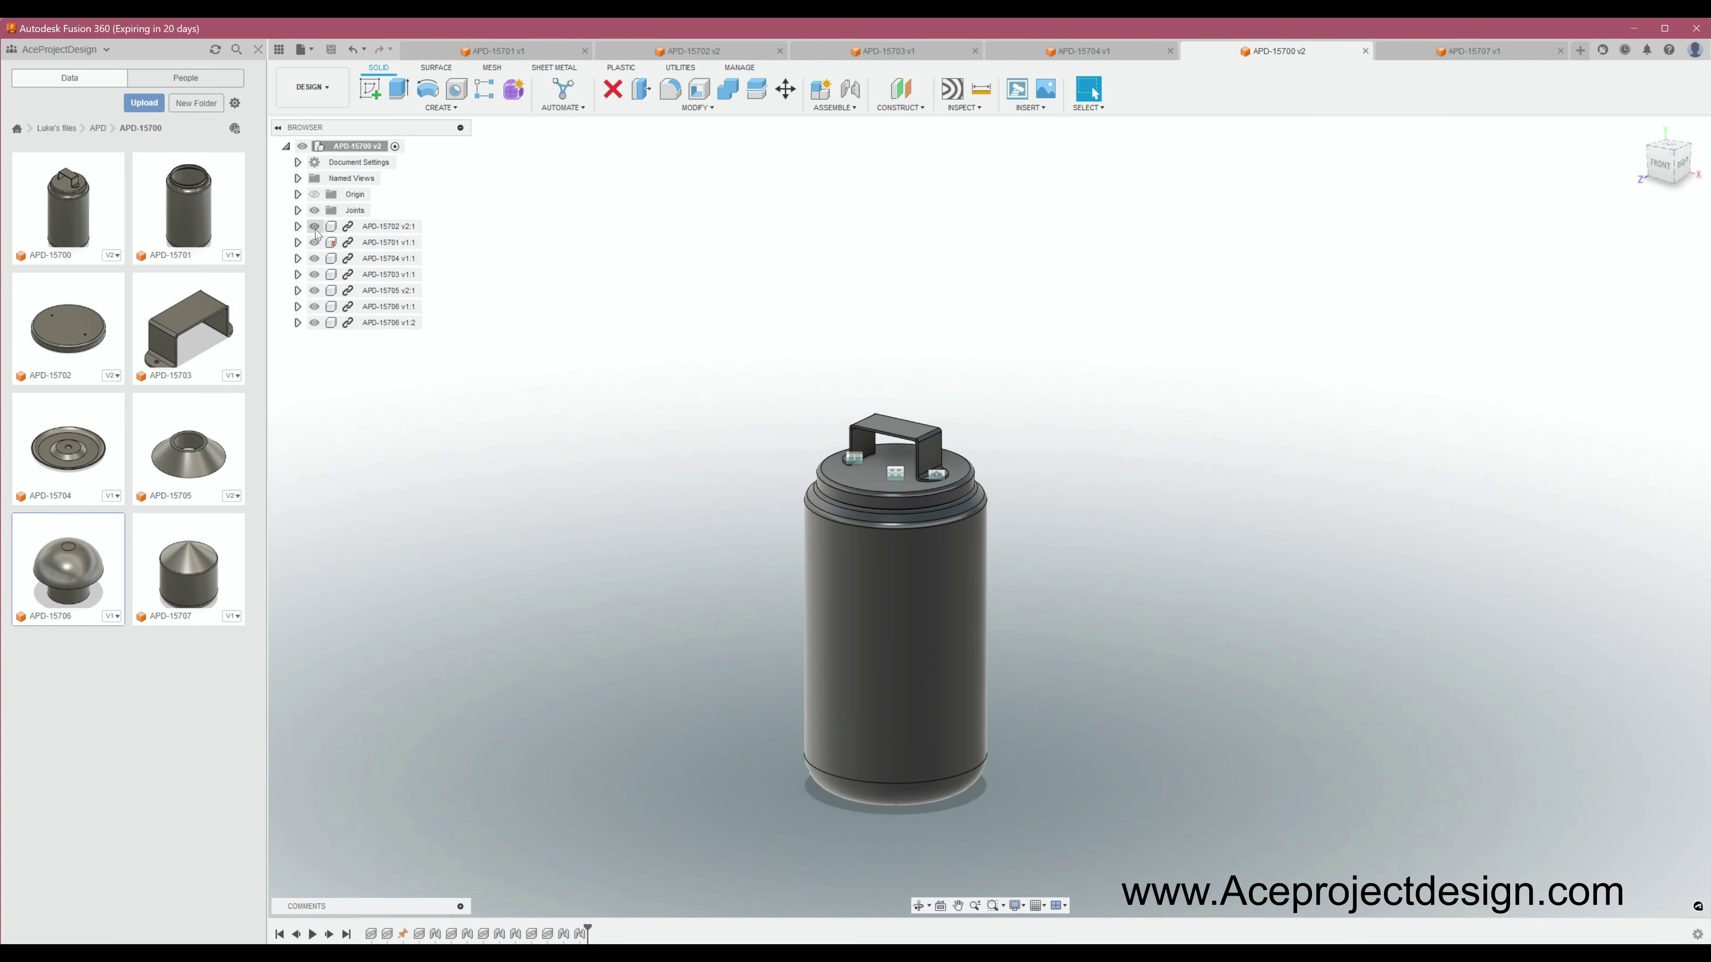
Step: Hide the lid and inner lid disc components and select the APD-15703 handle
{"action": "left_click", "coordinate": [314, 226]}
{"action": "left_click", "coordinate": [314, 258]}
{"action": "left_click", "coordinate": [317, 276]}
Step: Insert APD-15707 into the canister assembly and position the cone inside the canister
{"action": "right_click", "coordinate": [195, 567]}
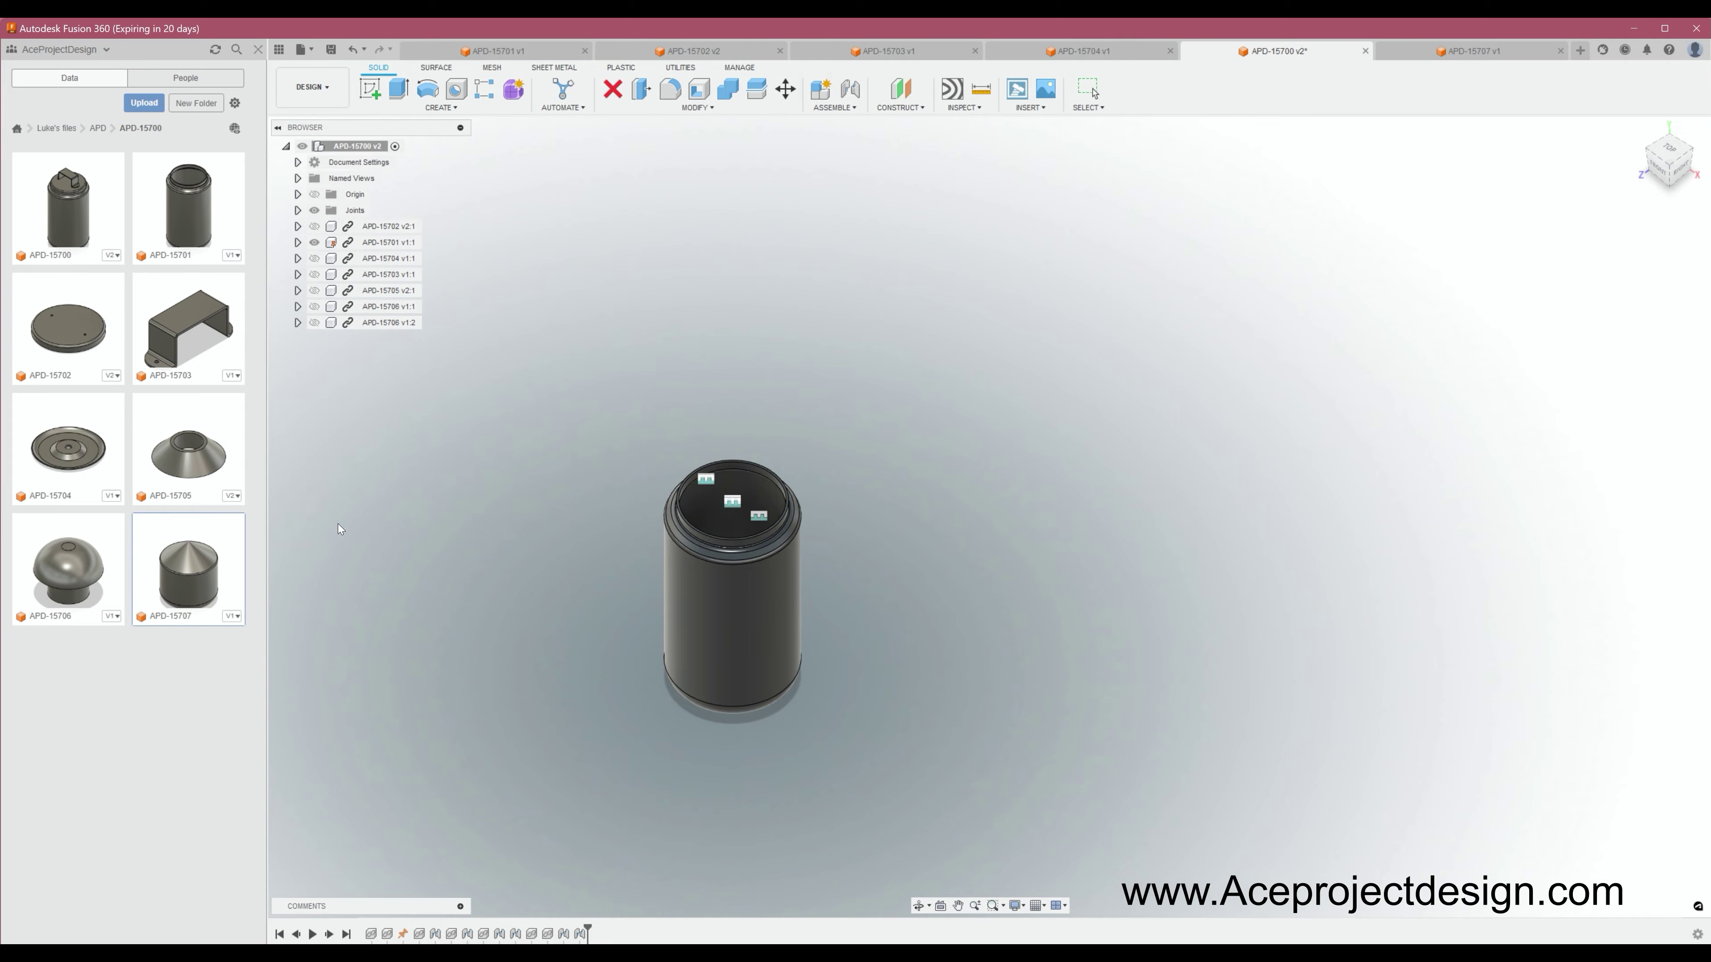
{"action": "left_click", "coordinate": [1633, 452]}
{"action": "middle_click_drag", "start_coordinate": [875, 337], "coordinate": [876, 539], "text": "shift"}
{"action": "key", "text": "j"}
{"action": "left_click", "coordinate": [1126, 841]}
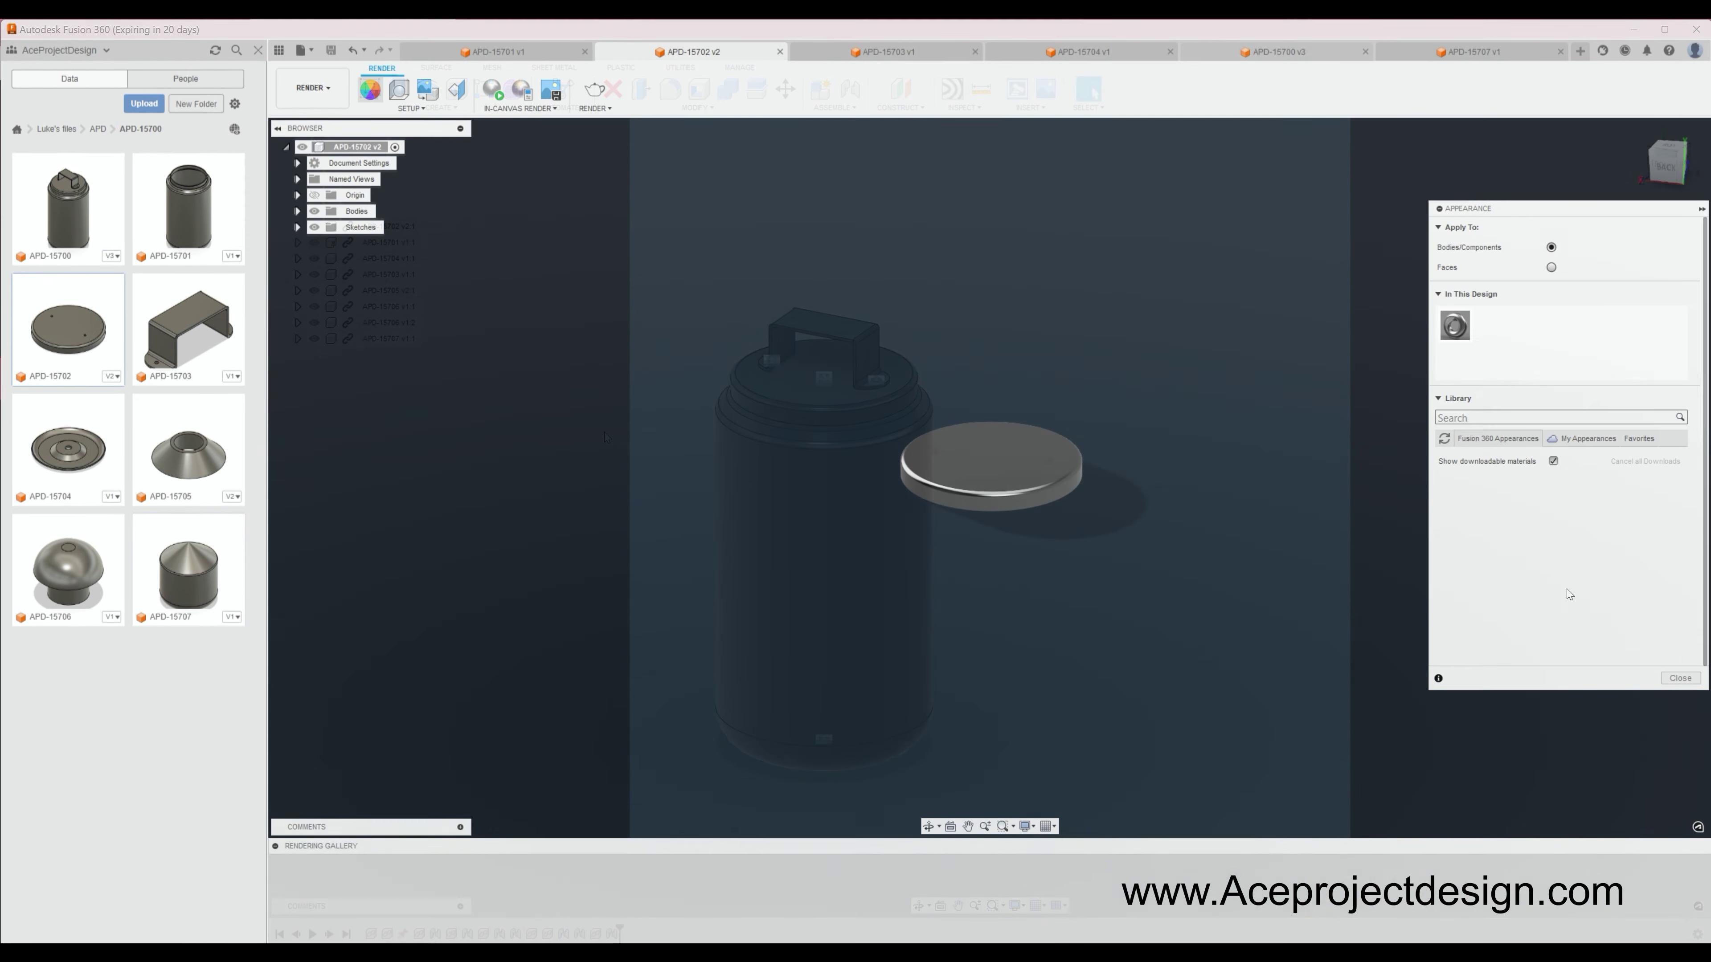
Step: Apply dark matte finishes to the lid and knob and a light grey finish to the inner disc
{"action": "left_click", "coordinate": [1639, 440]}
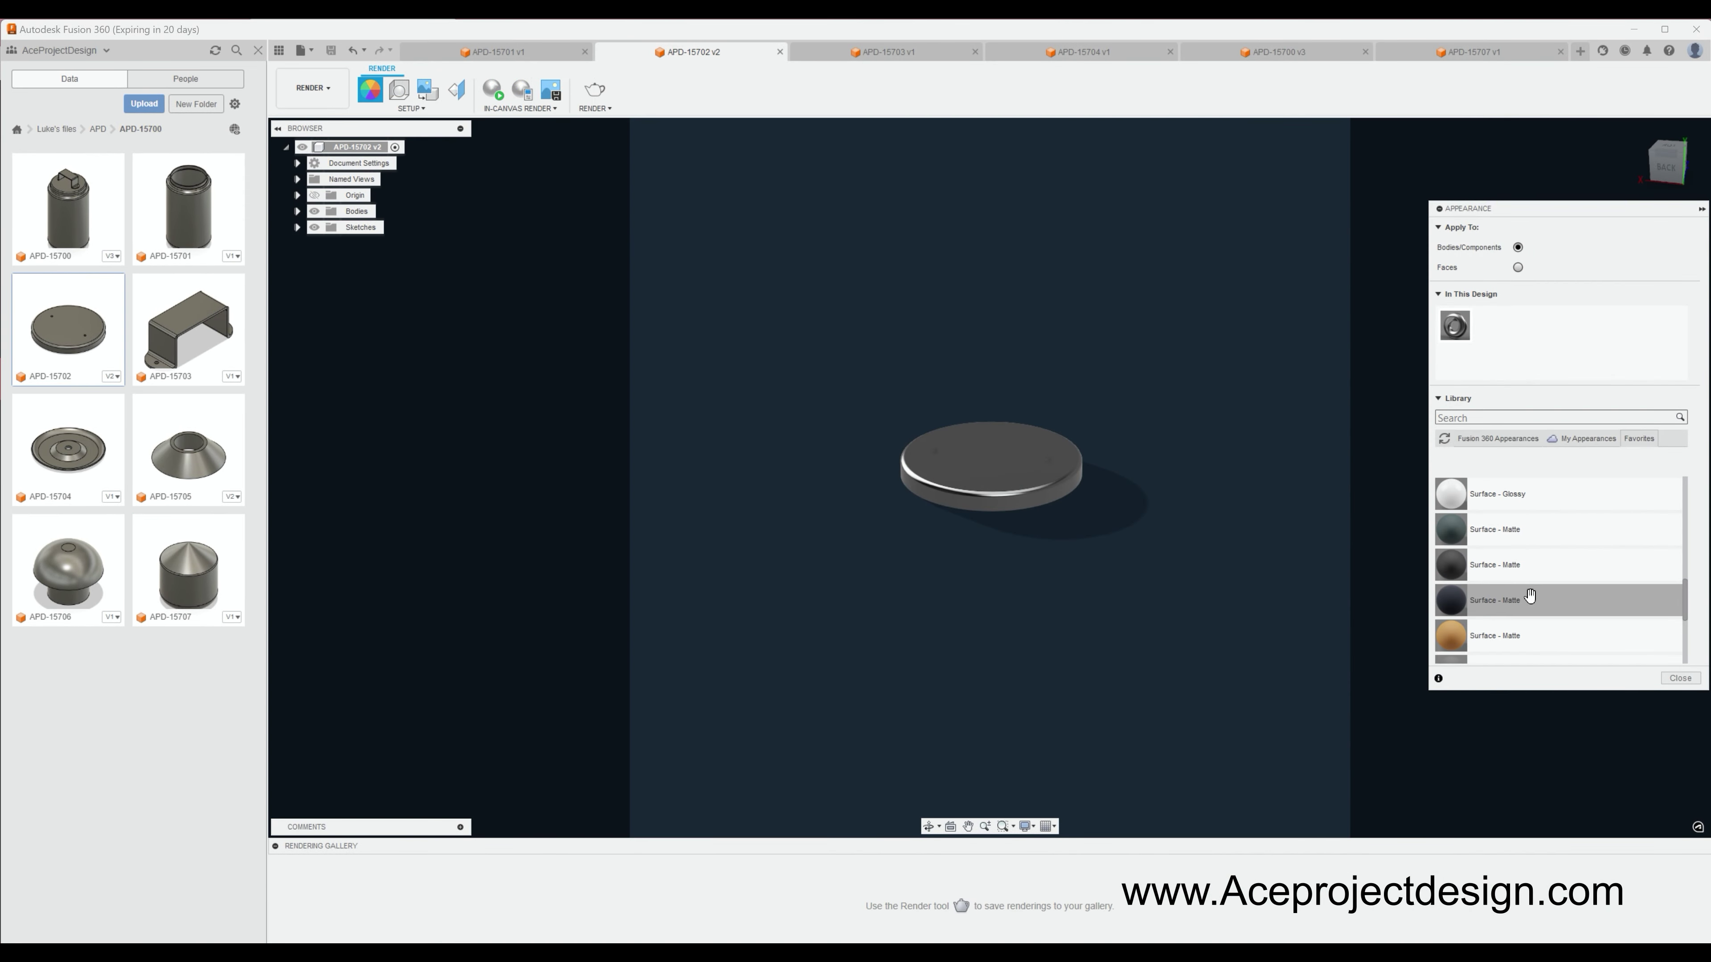
{"action": "left_click_drag", "start_coordinate": [1529, 597], "coordinate": [990, 465]}
{"action": "key", "text": "Escape"}
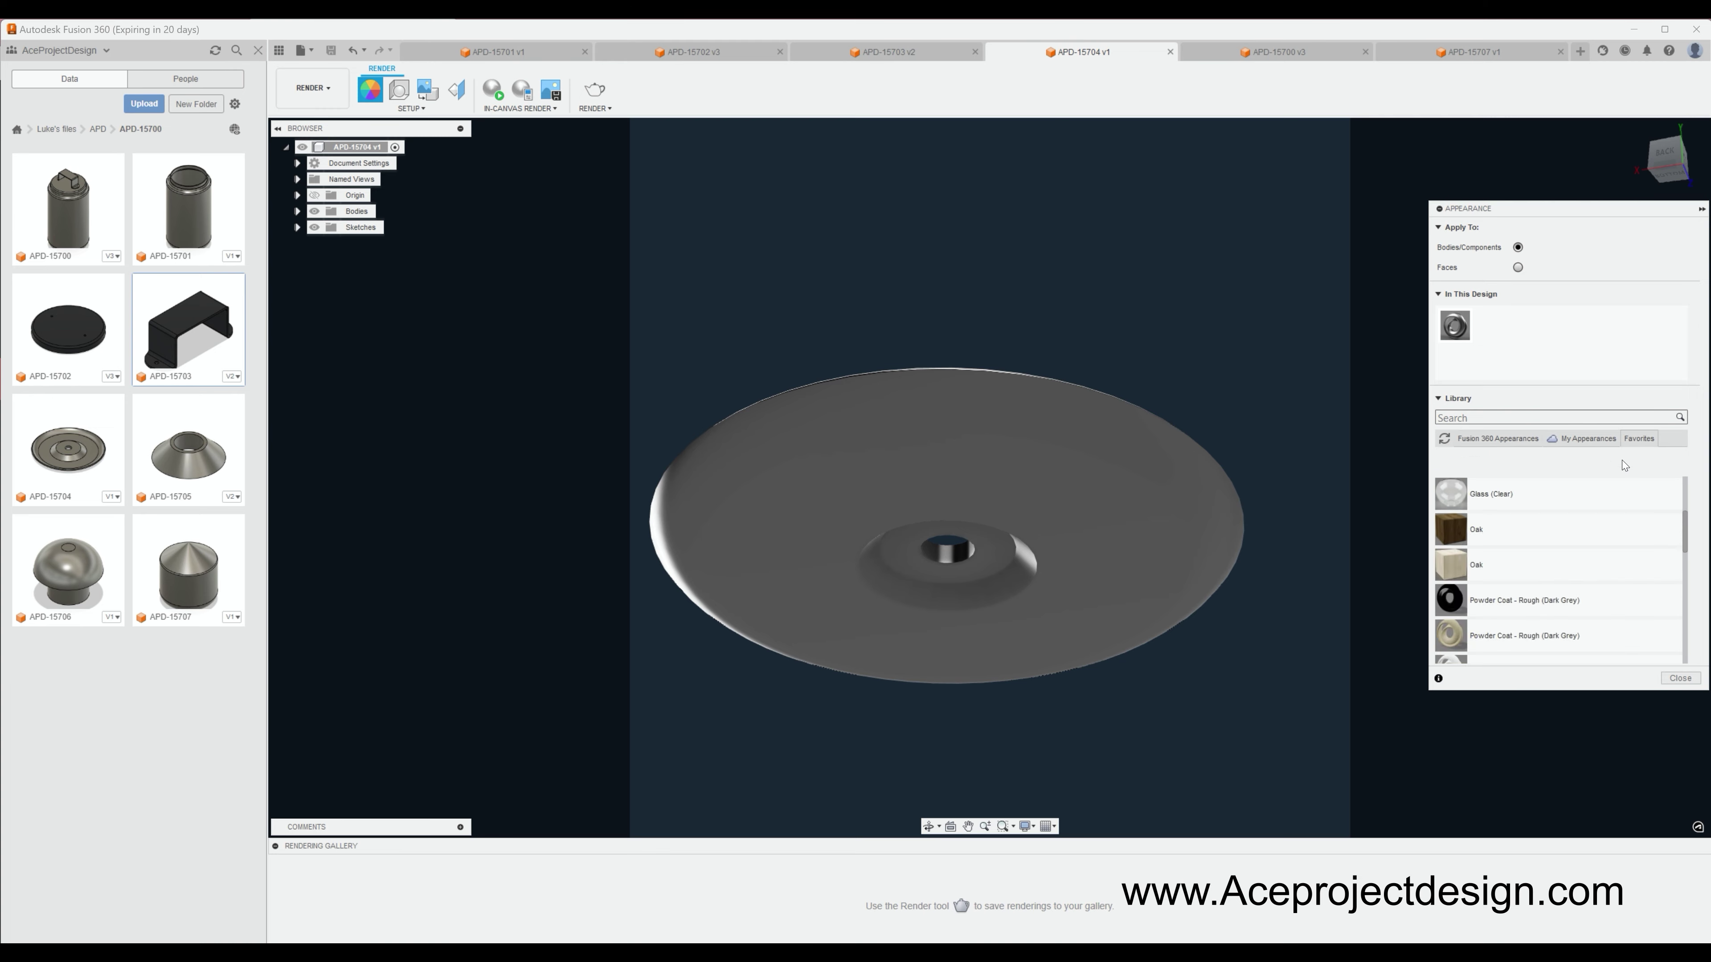
{"action": "left_click_drag", "start_coordinate": [1175, 605], "coordinate": [1176, 604]}
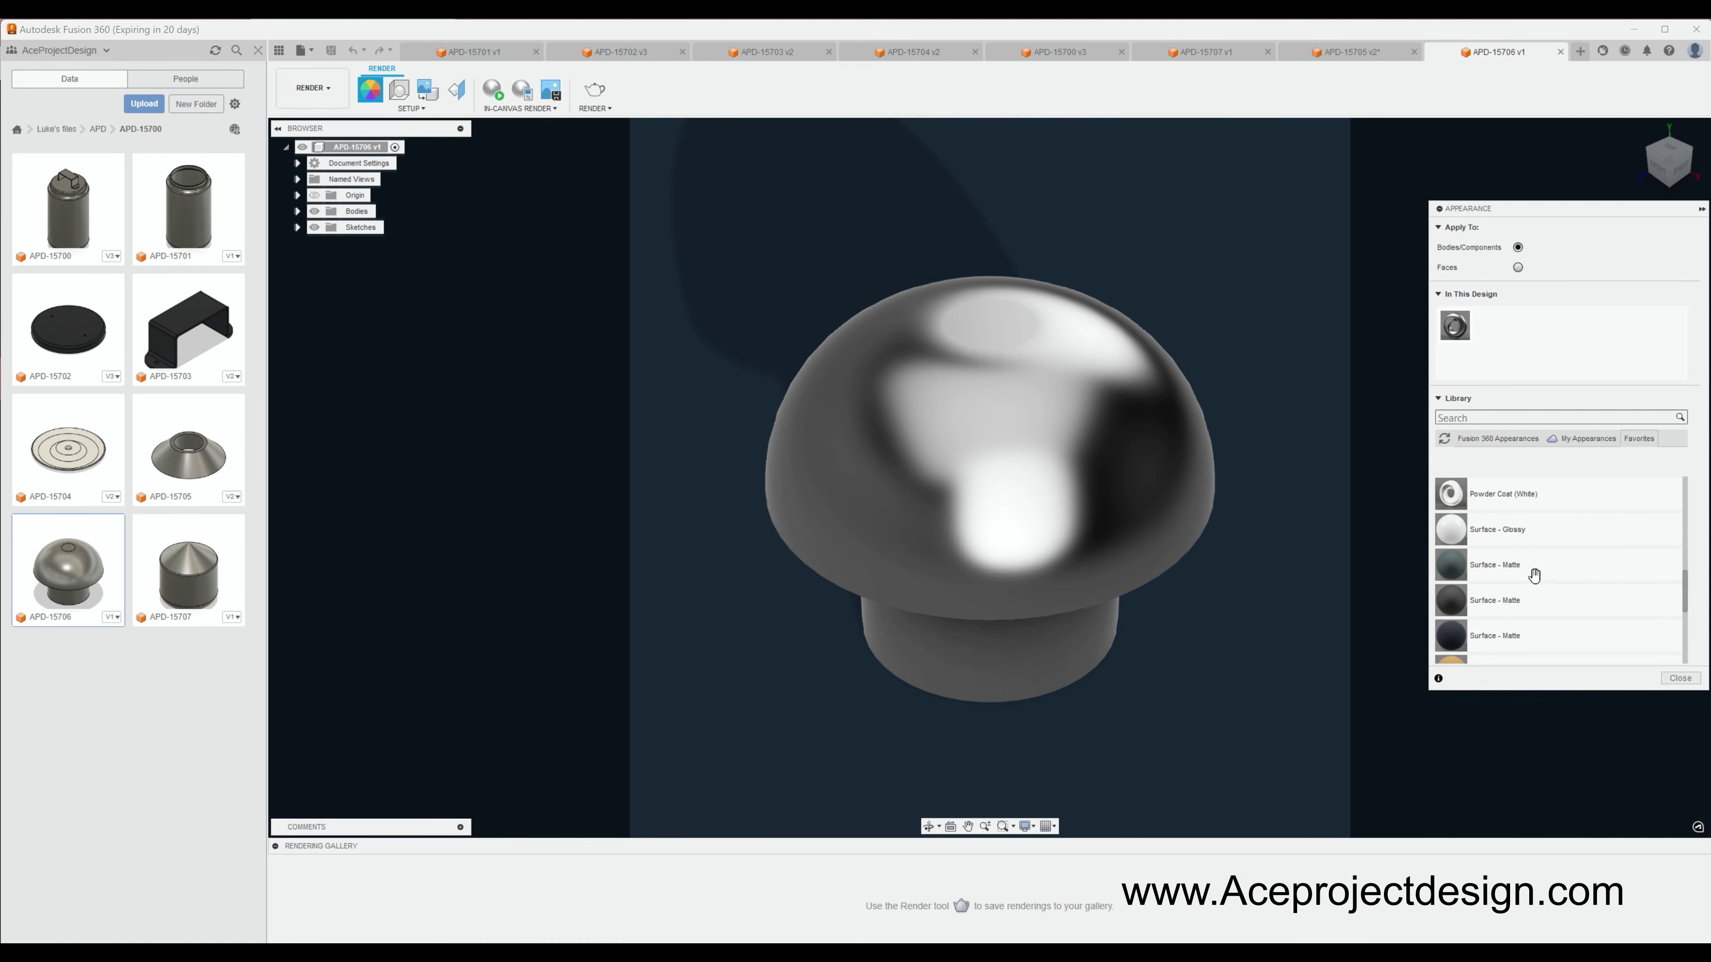
{"action": "left_click_drag", "start_coordinate": [1534, 574], "coordinate": [1230, 387]}
{"action": "left_click", "coordinate": [1342, 56]}
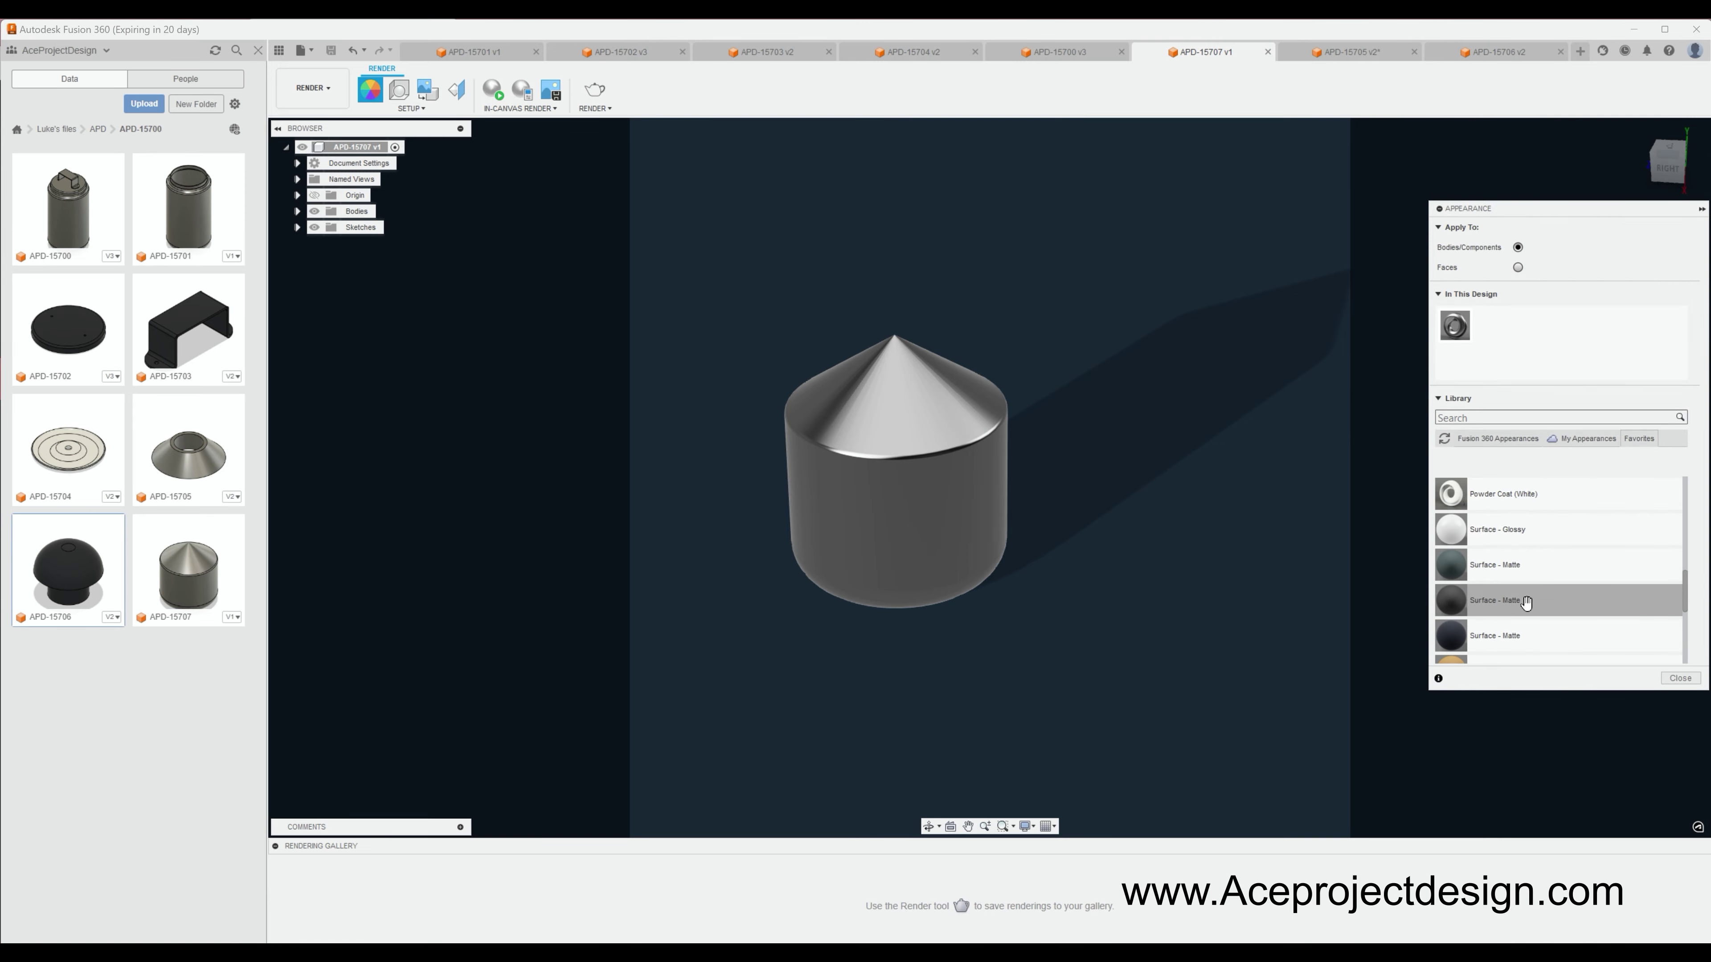
Step: Apply Surface - Matte to APD-15707, recolour it dark reddish-brown (54,26,26), and save
{"action": "double_click", "coordinate": [1530, 602]}
{"action": "left_click_drag", "start_coordinate": [1489, 326], "coordinate": [896, 472]}
{"action": "right_click", "coordinate": [1492, 330]}
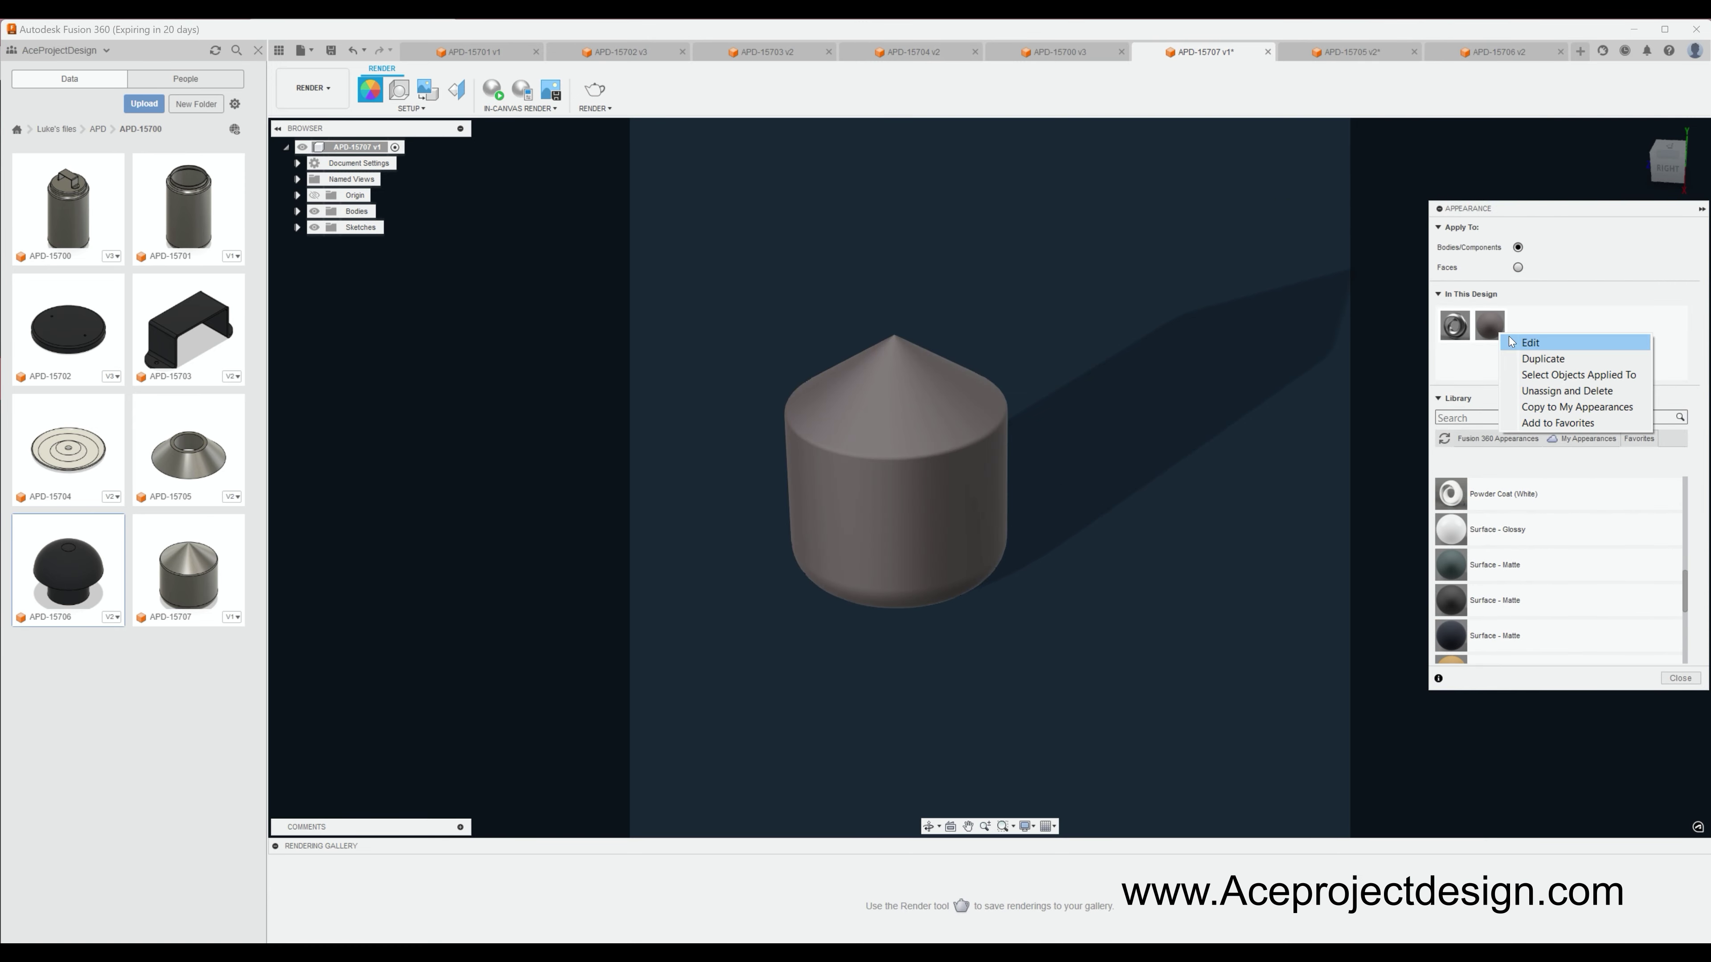
{"action": "left_click", "coordinate": [1522, 342]}
{"action": "left_click", "coordinate": [1414, 325]}
{"action": "left_click_drag", "start_coordinate": [1414, 325], "coordinate": [1322, 342]}
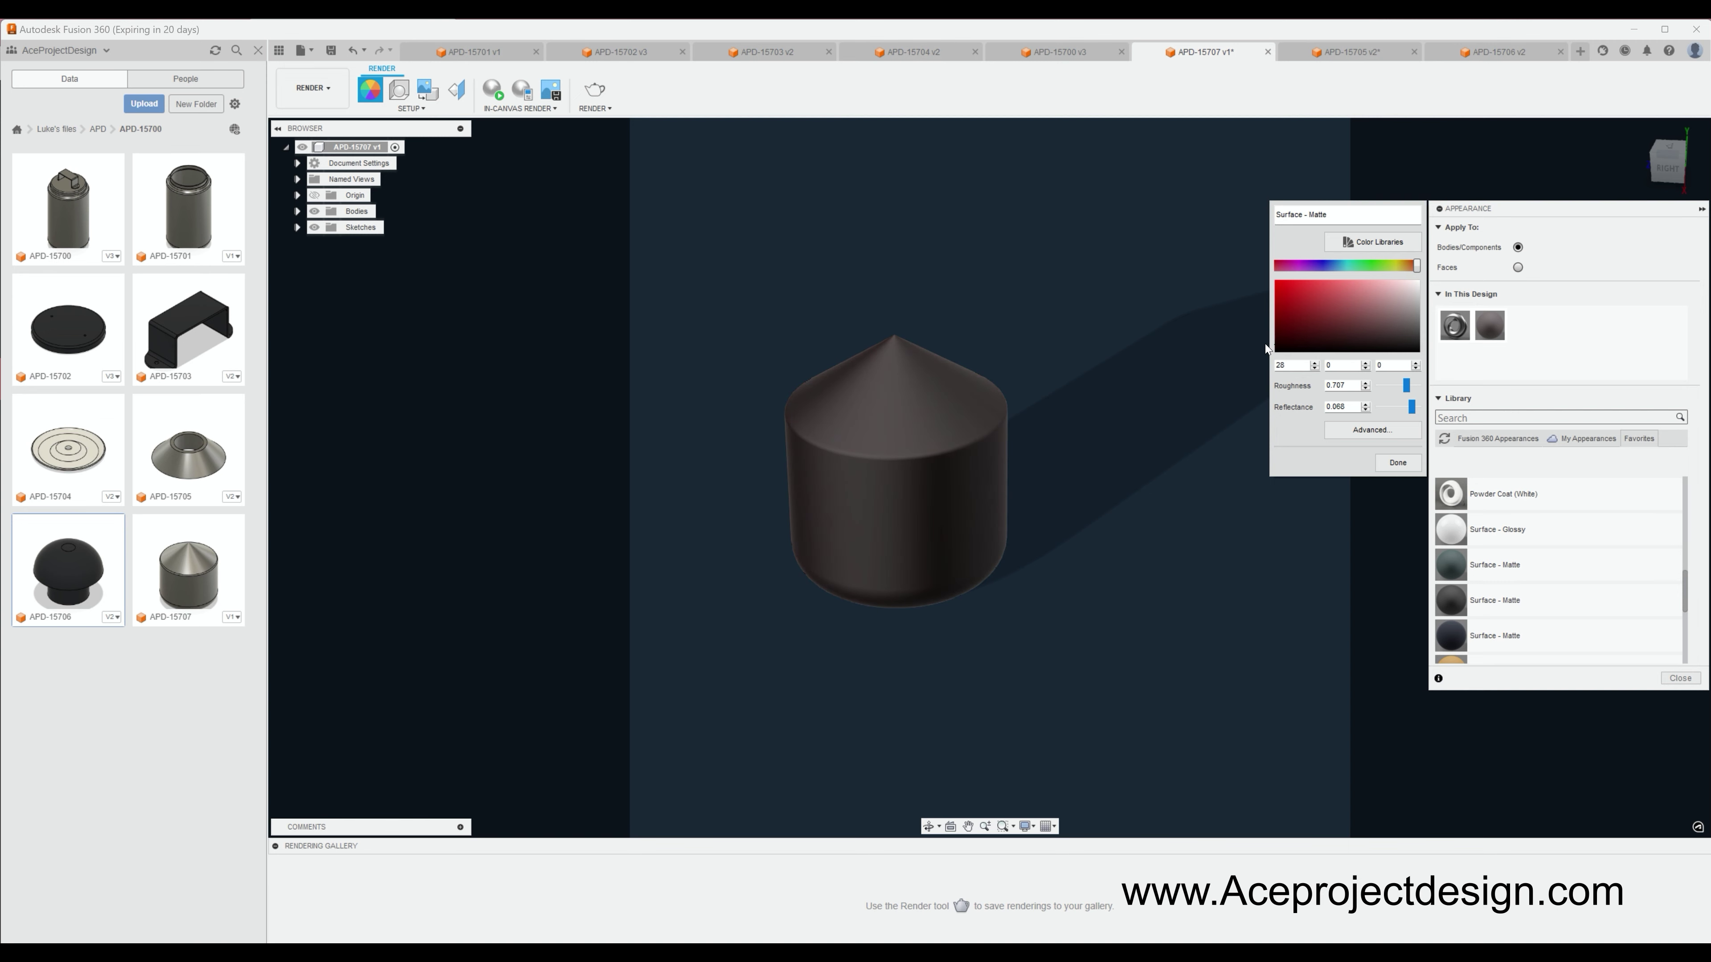
{"action": "left_click", "coordinate": [1398, 463]}
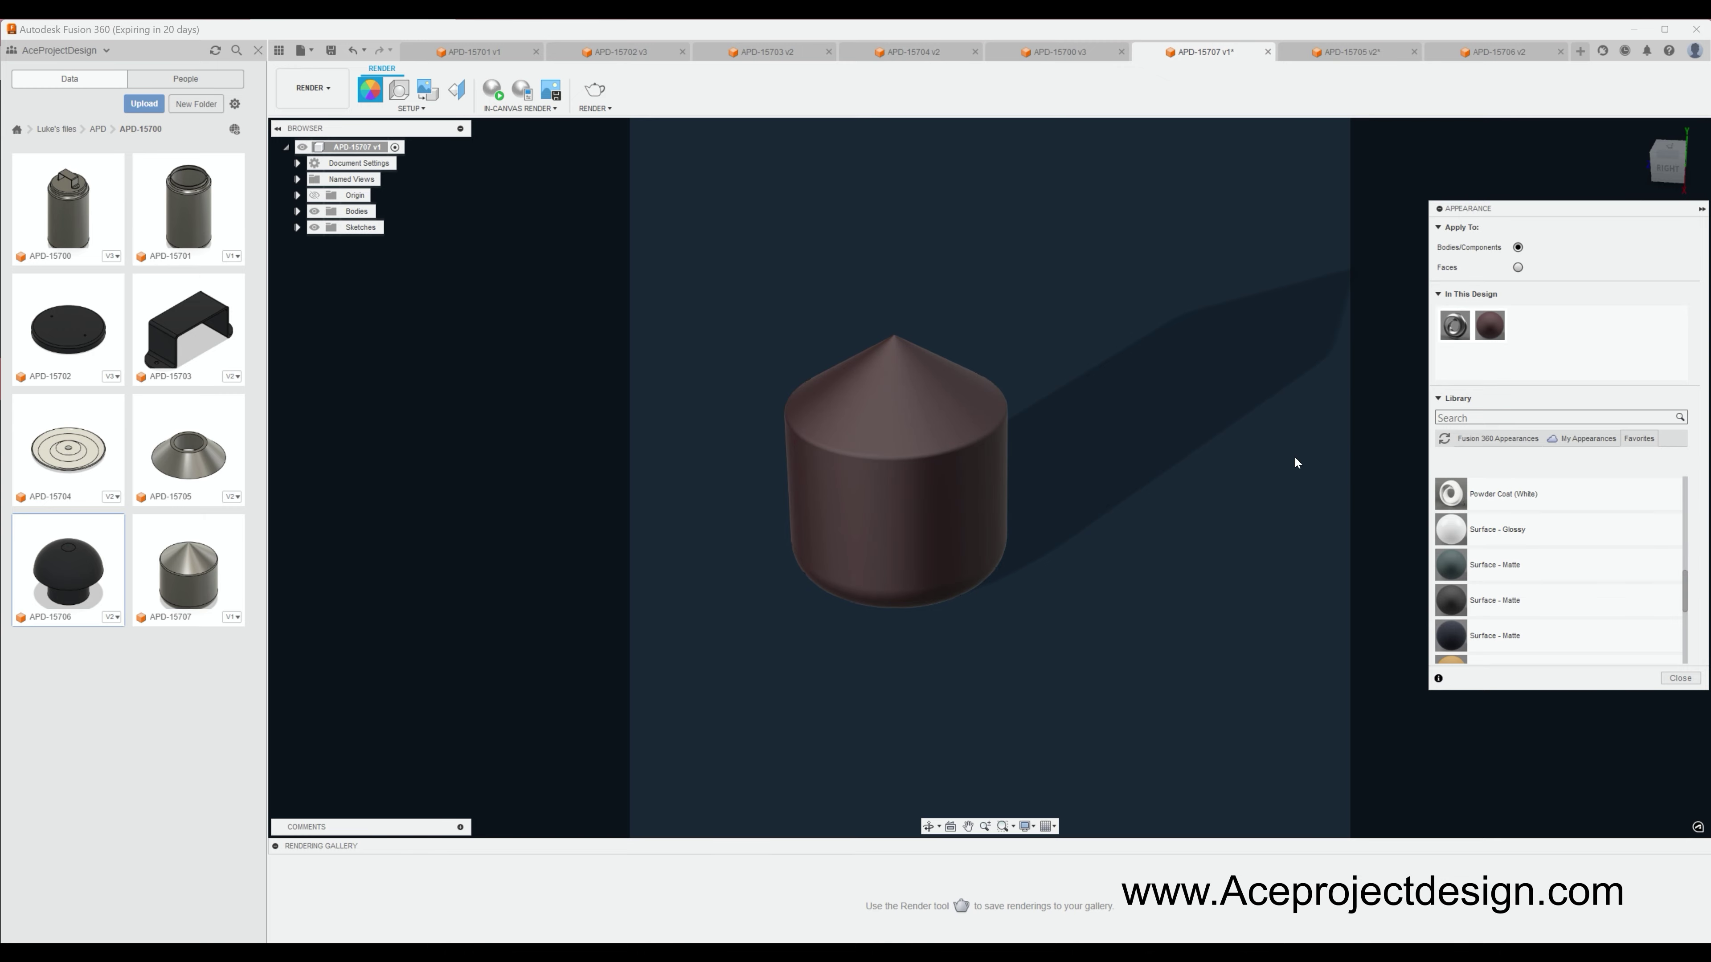
{"action": "key", "text": "ctrl+s"}
{"action": "key", "text": "Return"}
{"action": "left_click", "coordinate": [1306, 52]}
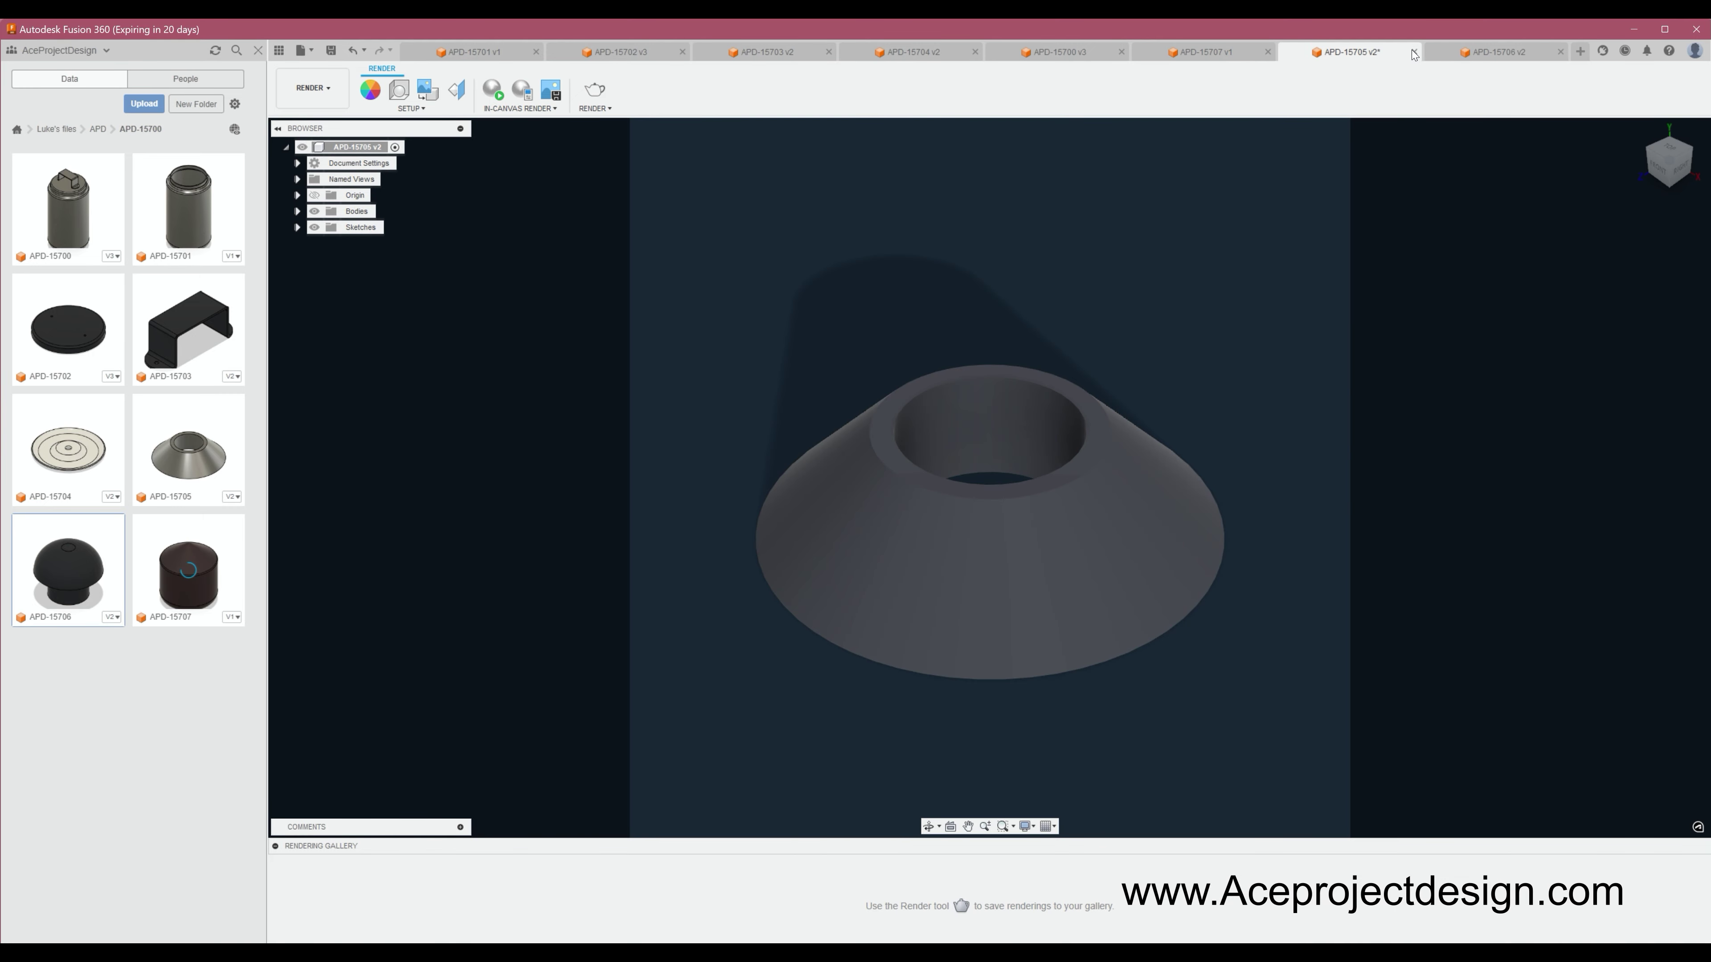
Step: Save APD-15705 and close the APD-15702 through APD-15707 part tabs
{"action": "key", "text": "ctrl+s"}
{"action": "key", "text": "Return"}
{"action": "left_click", "coordinate": [1414, 52]}
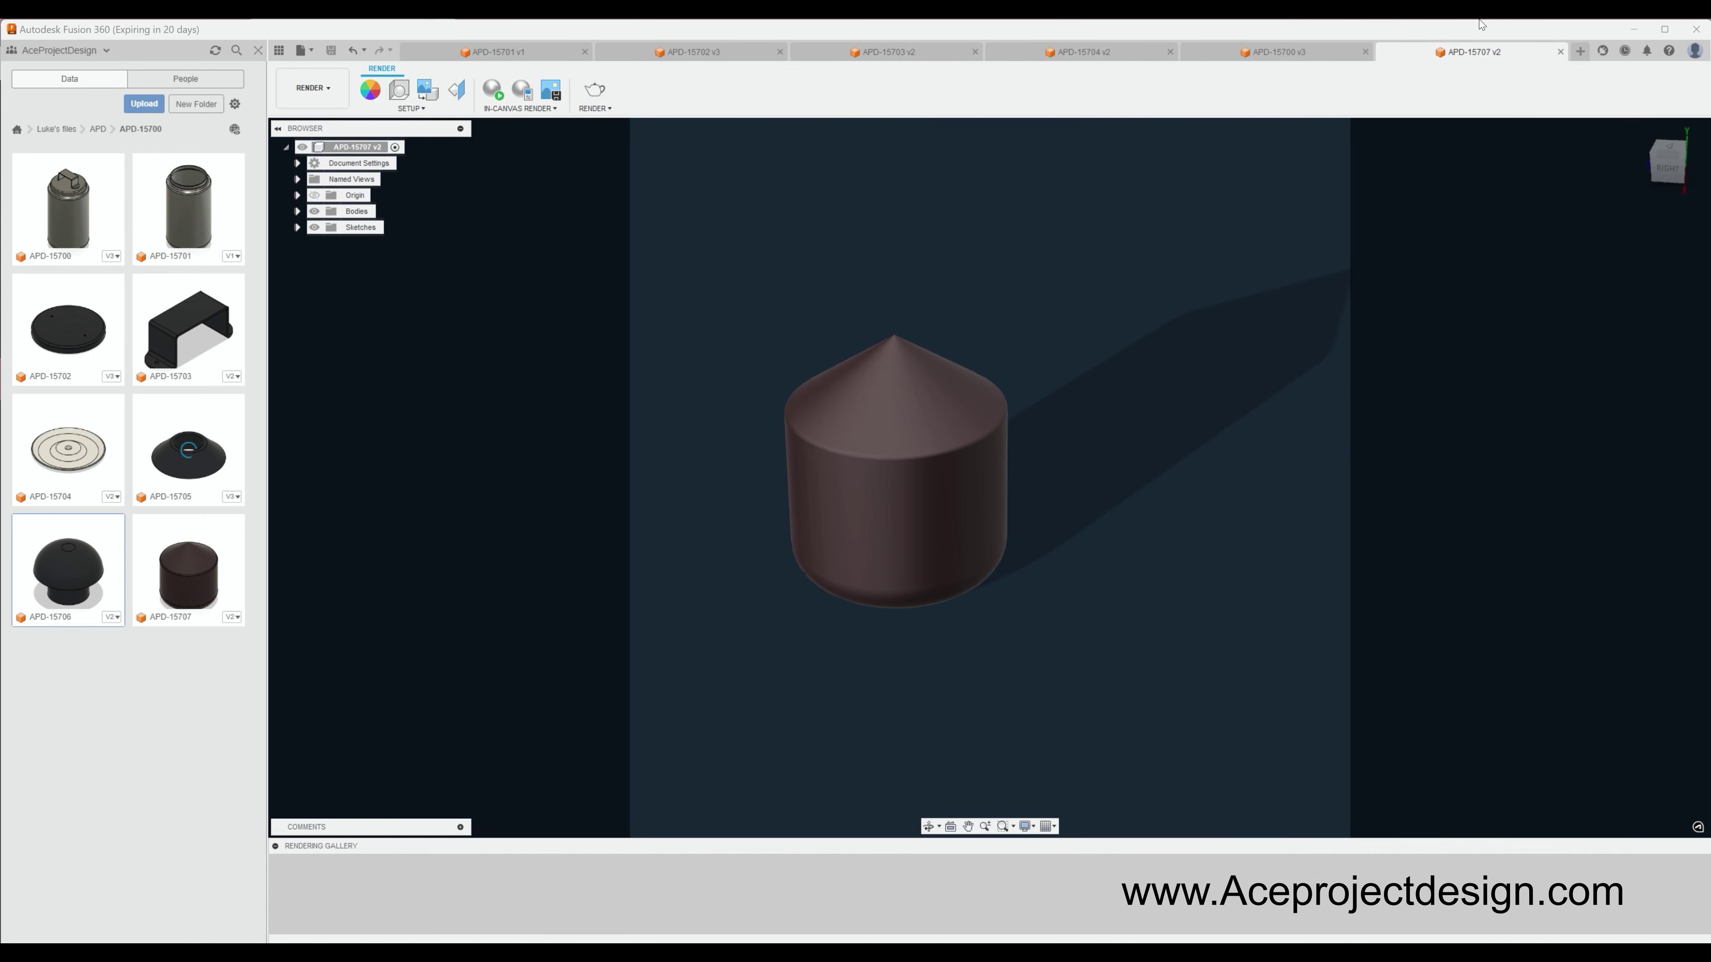
{"action": "left_click", "coordinate": [1560, 51]}
{"action": "left_click", "coordinate": [1560, 52]}
{"action": "left_click", "coordinate": [1212, 52]}
{"action": "left_click", "coordinate": [1330, 51]}
{"action": "left_click", "coordinate": [1267, 52]}
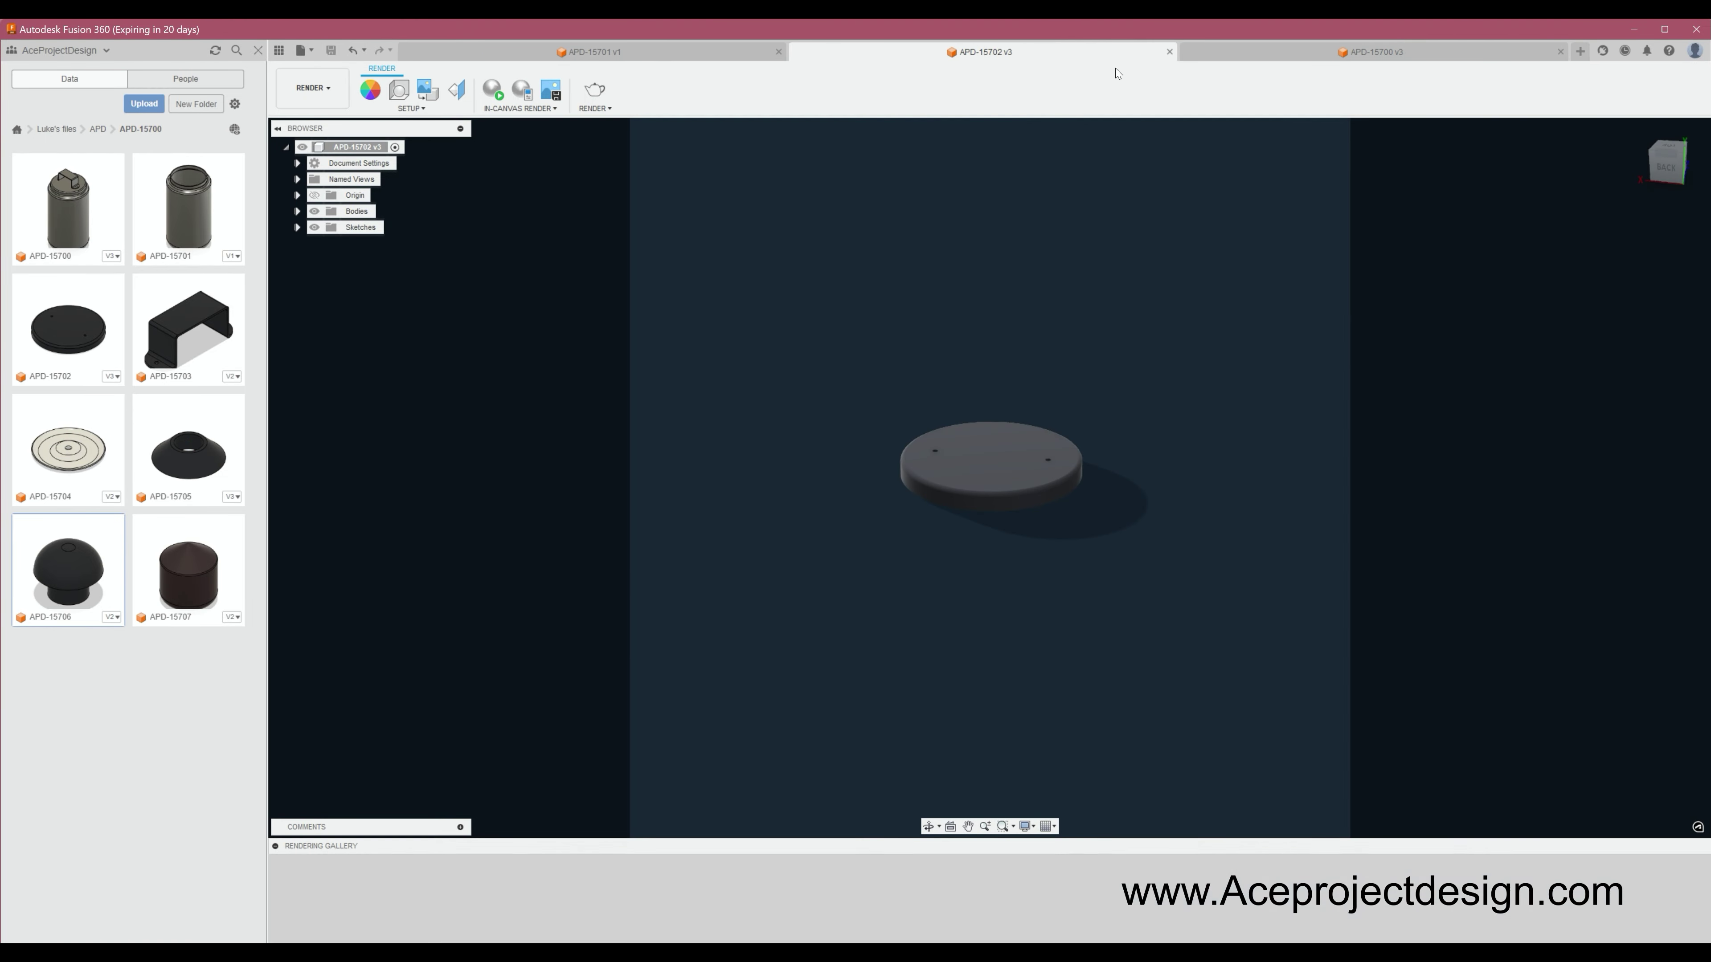
{"action": "left_click", "coordinate": [974, 52]}
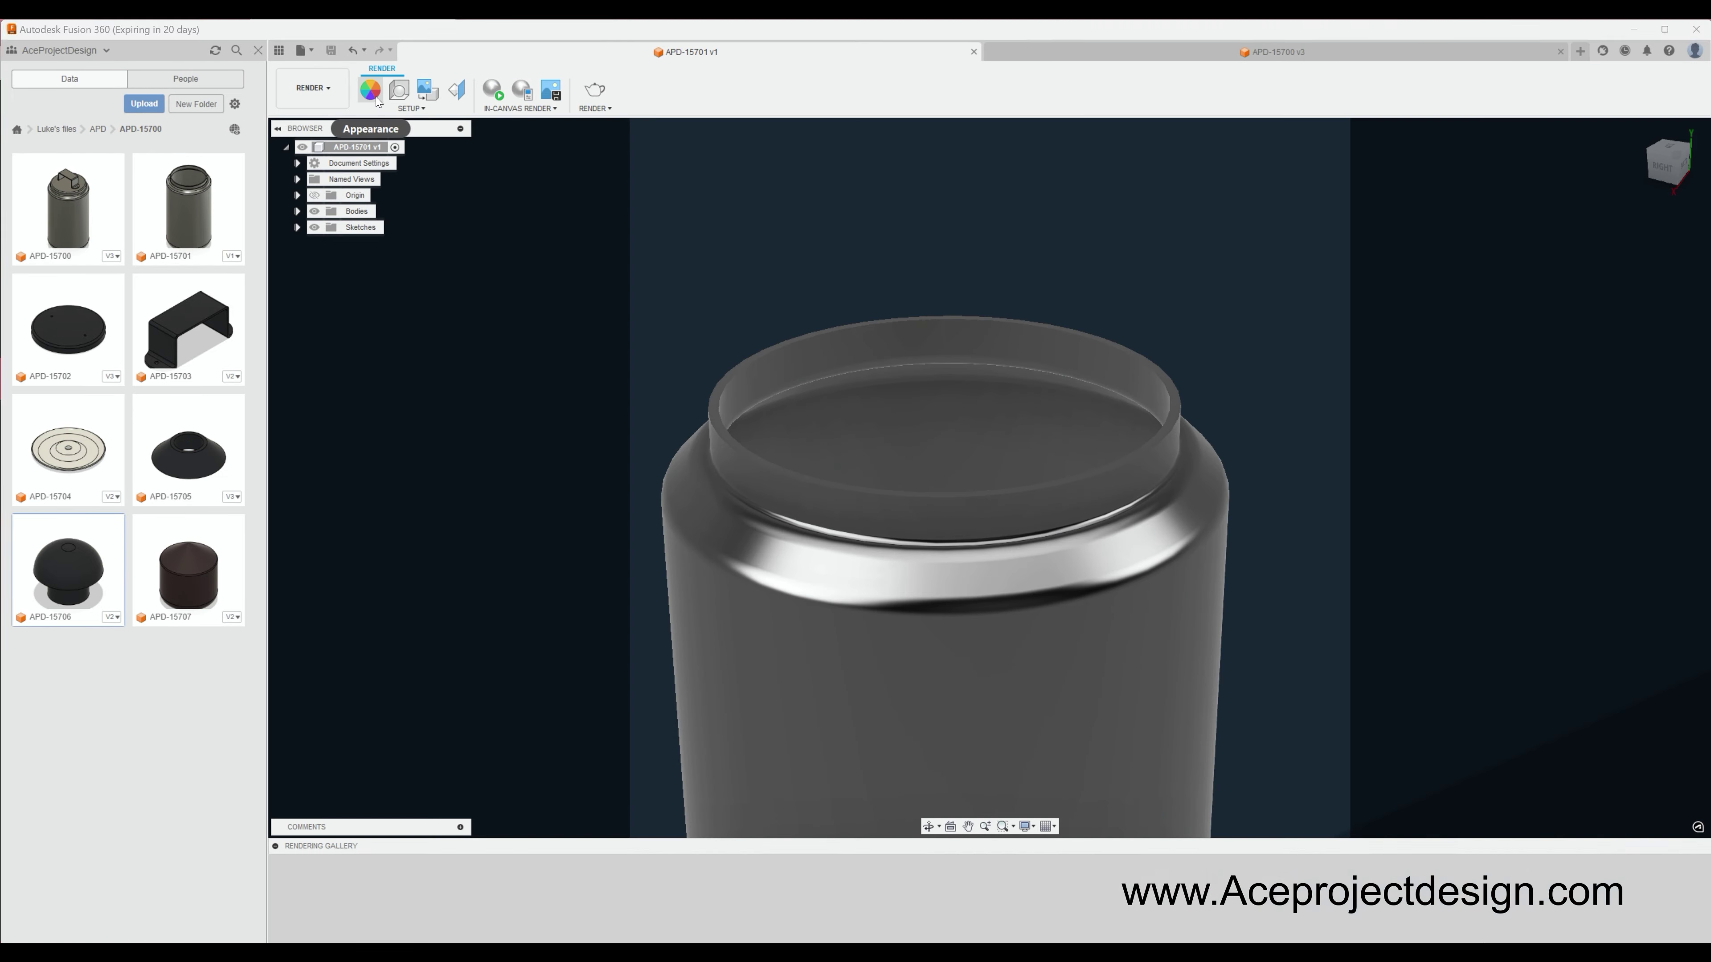
Step: Apply the Glass (Clear) appearance to the APD-15701 canister body
{"action": "left_click", "coordinate": [371, 90]}
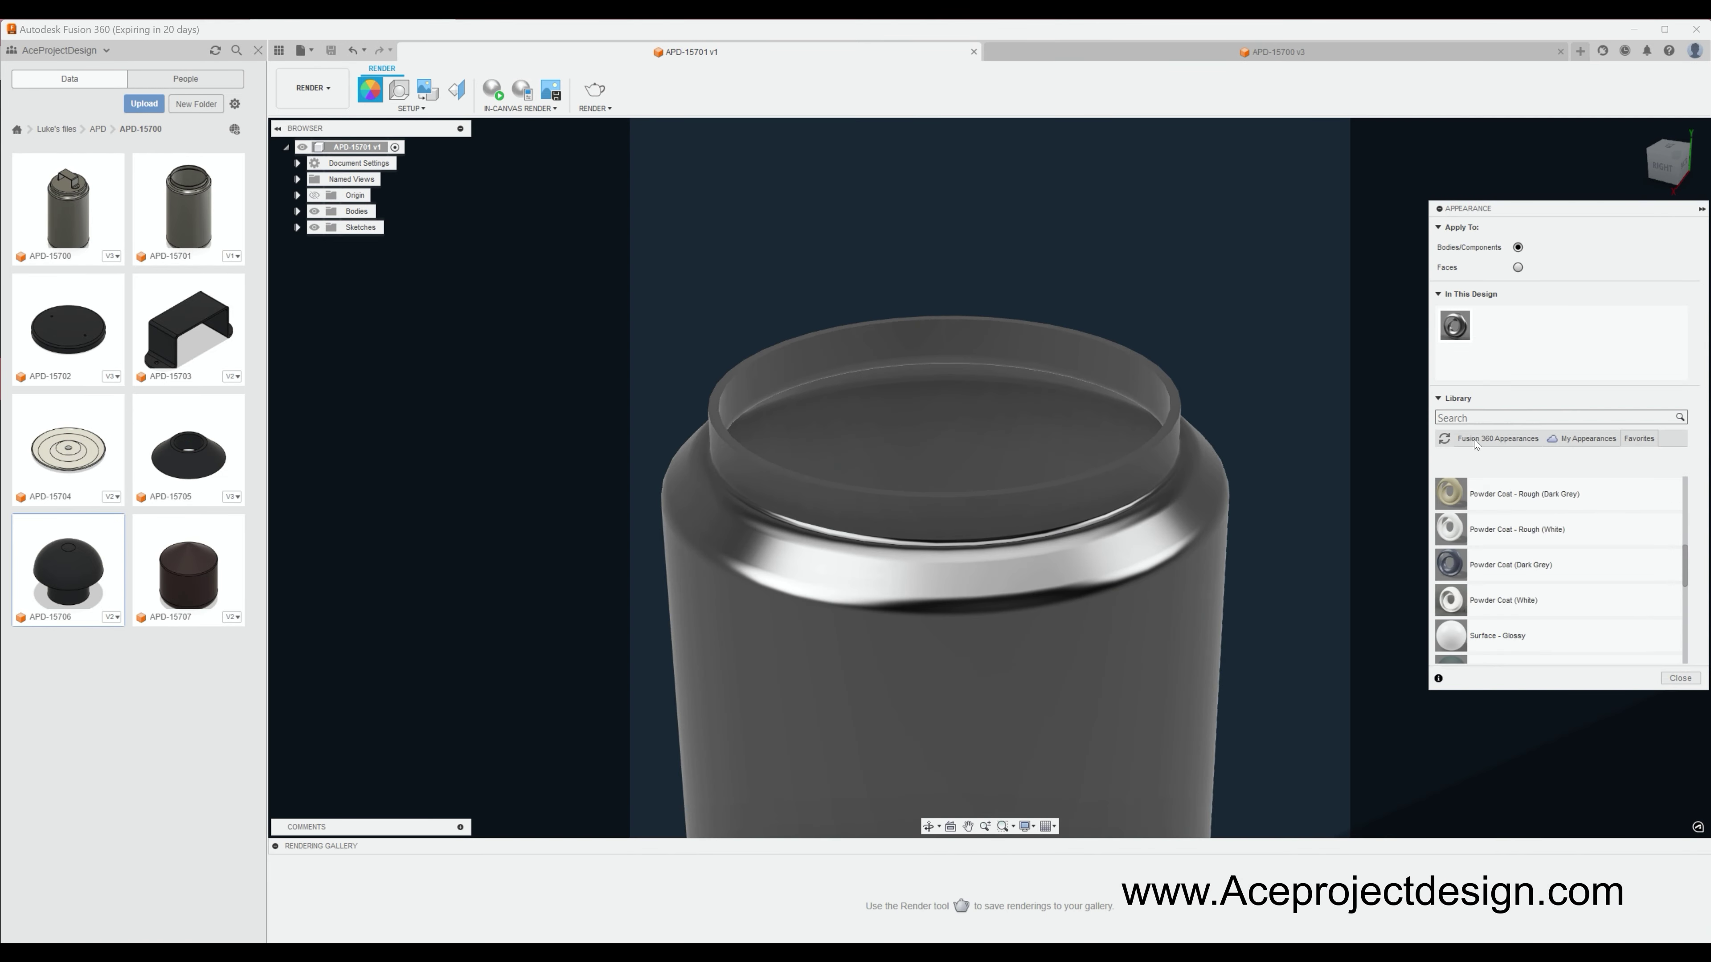
{"action": "left_click", "coordinate": [1507, 569]}
{"action": "scroll", "coordinate": [1586, 577], "scroll_direction": "down", "scroll_amount": 2}
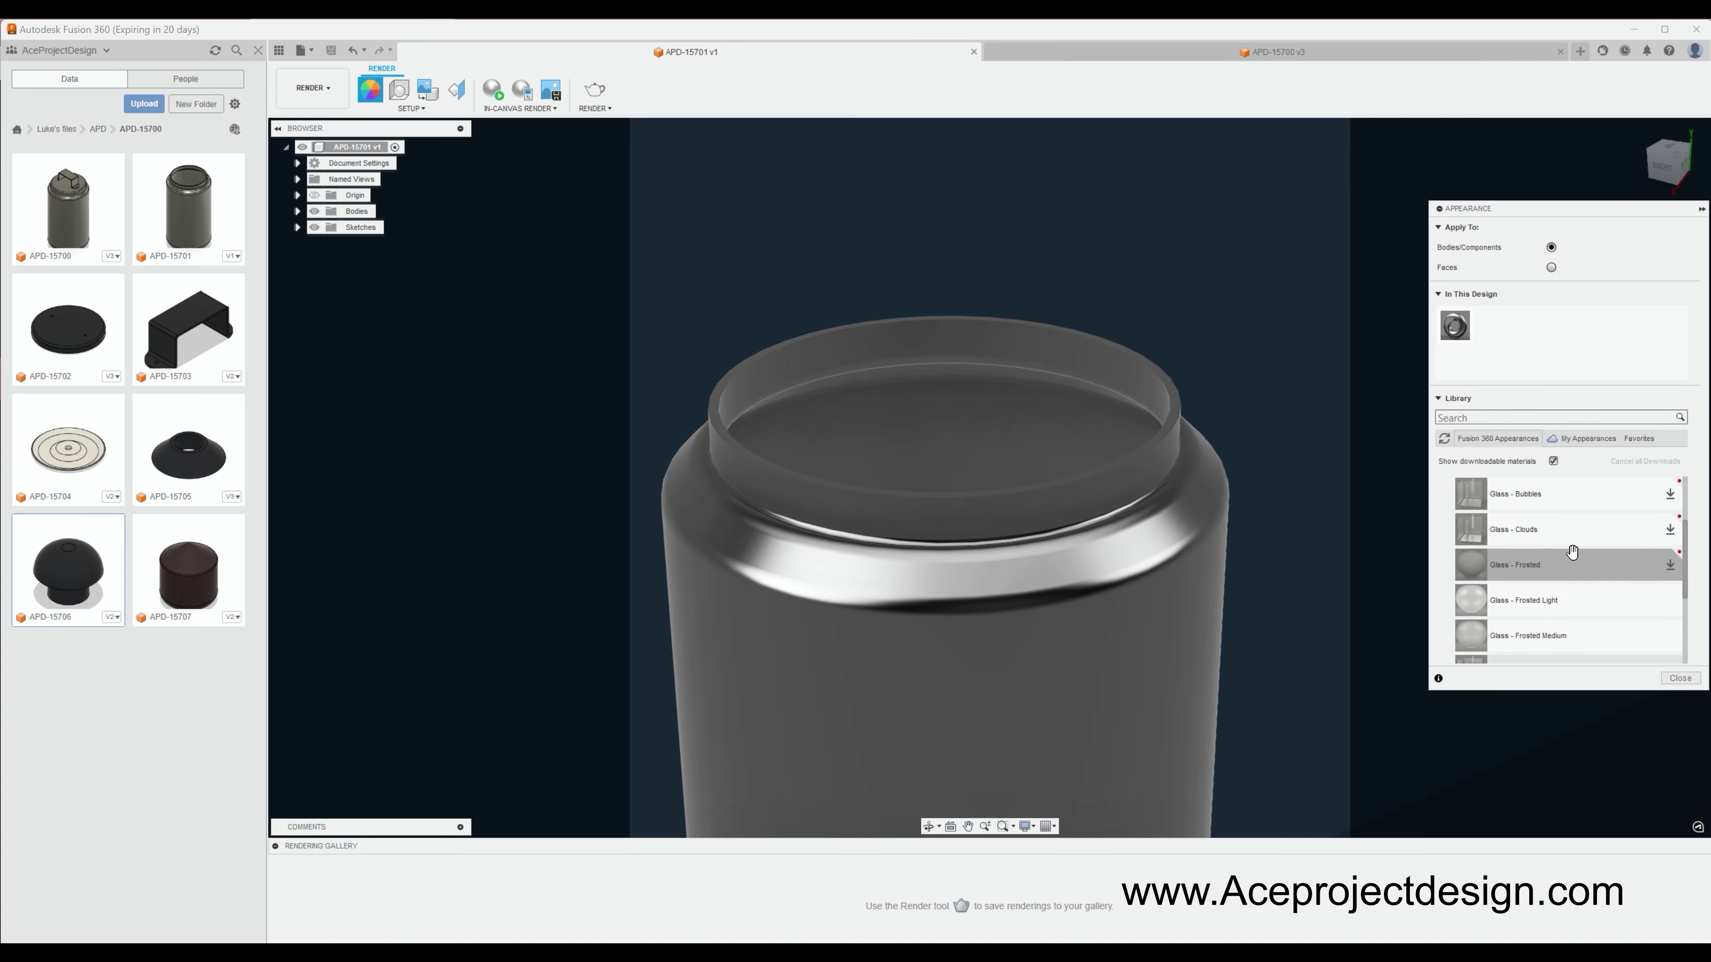
{"action": "left_click_drag", "start_coordinate": [1547, 586], "coordinate": [936, 573]}
{"action": "scroll", "coordinate": [1617, 607], "scroll_direction": "up", "scroll_amount": 3}
{"action": "left_click_drag", "start_coordinate": [1667, 637], "coordinate": [1030, 590]}
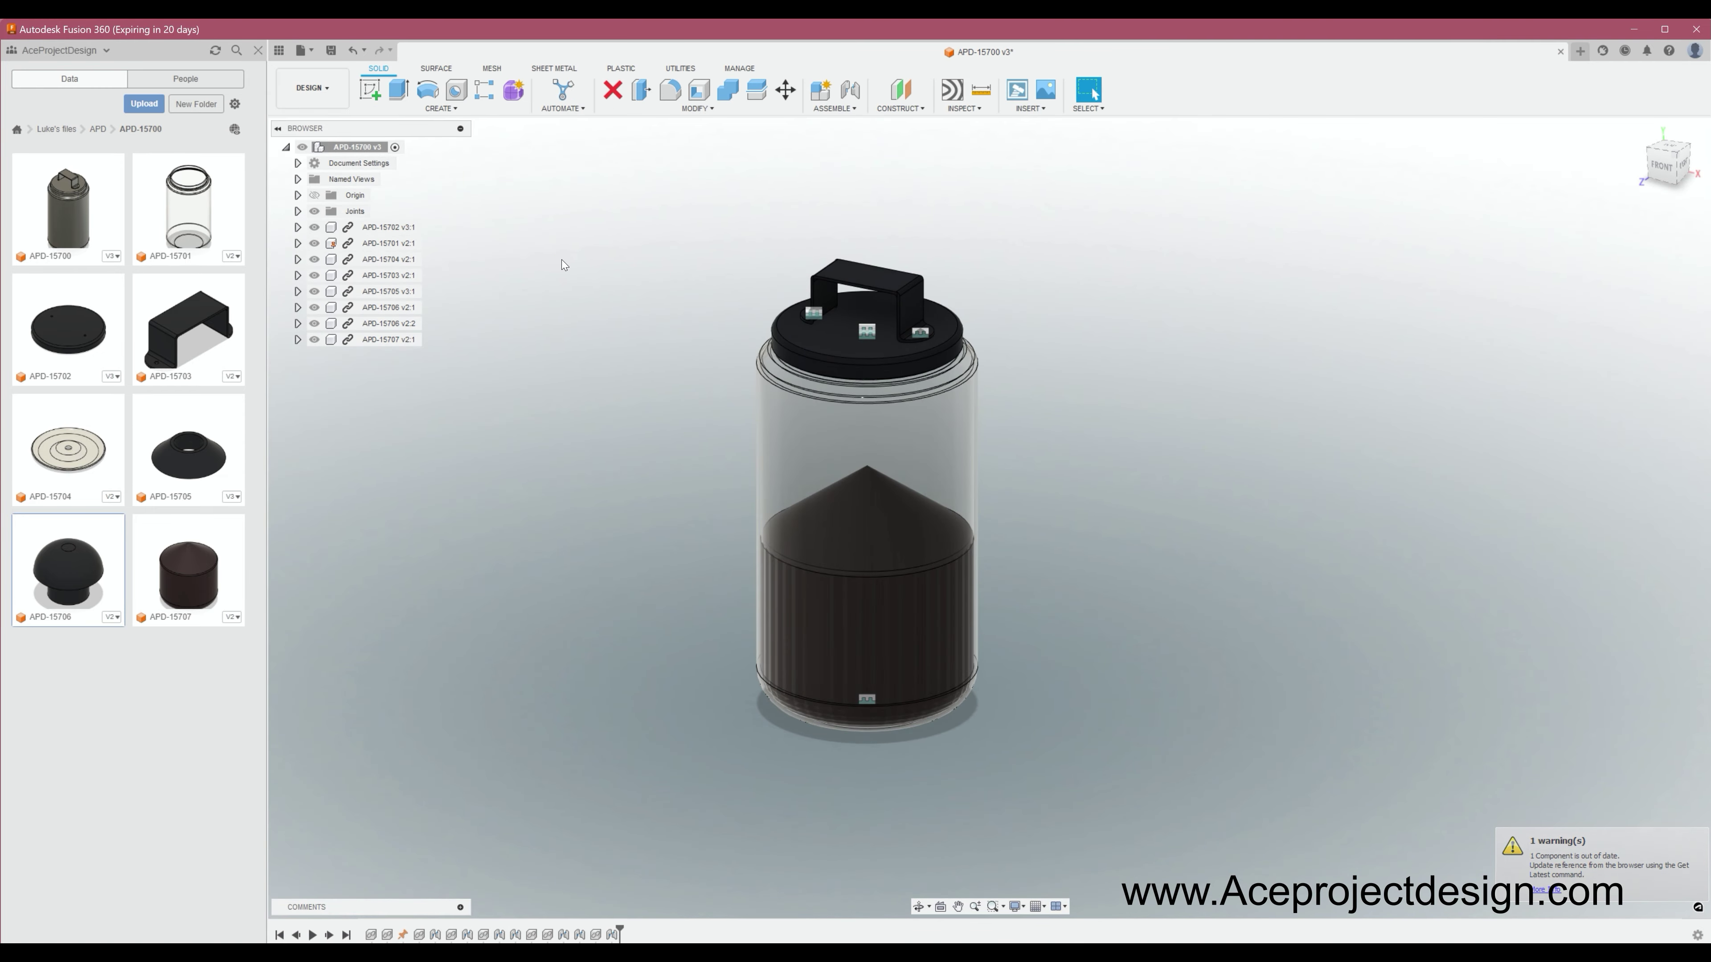
Step: Orbit the canister, switch to the Render workspace, and start an in-canvas render
{"action": "mouse_move", "coordinate": [1051, 438]}
{"action": "middle_mouse_down", "text": "shift"}
{"action": "mouse_move", "coordinate": [900, 444]}
{"action": "mouse_move", "coordinate": [862, 422]}
{"action": "middle_mouse_up", "text": "shift"}
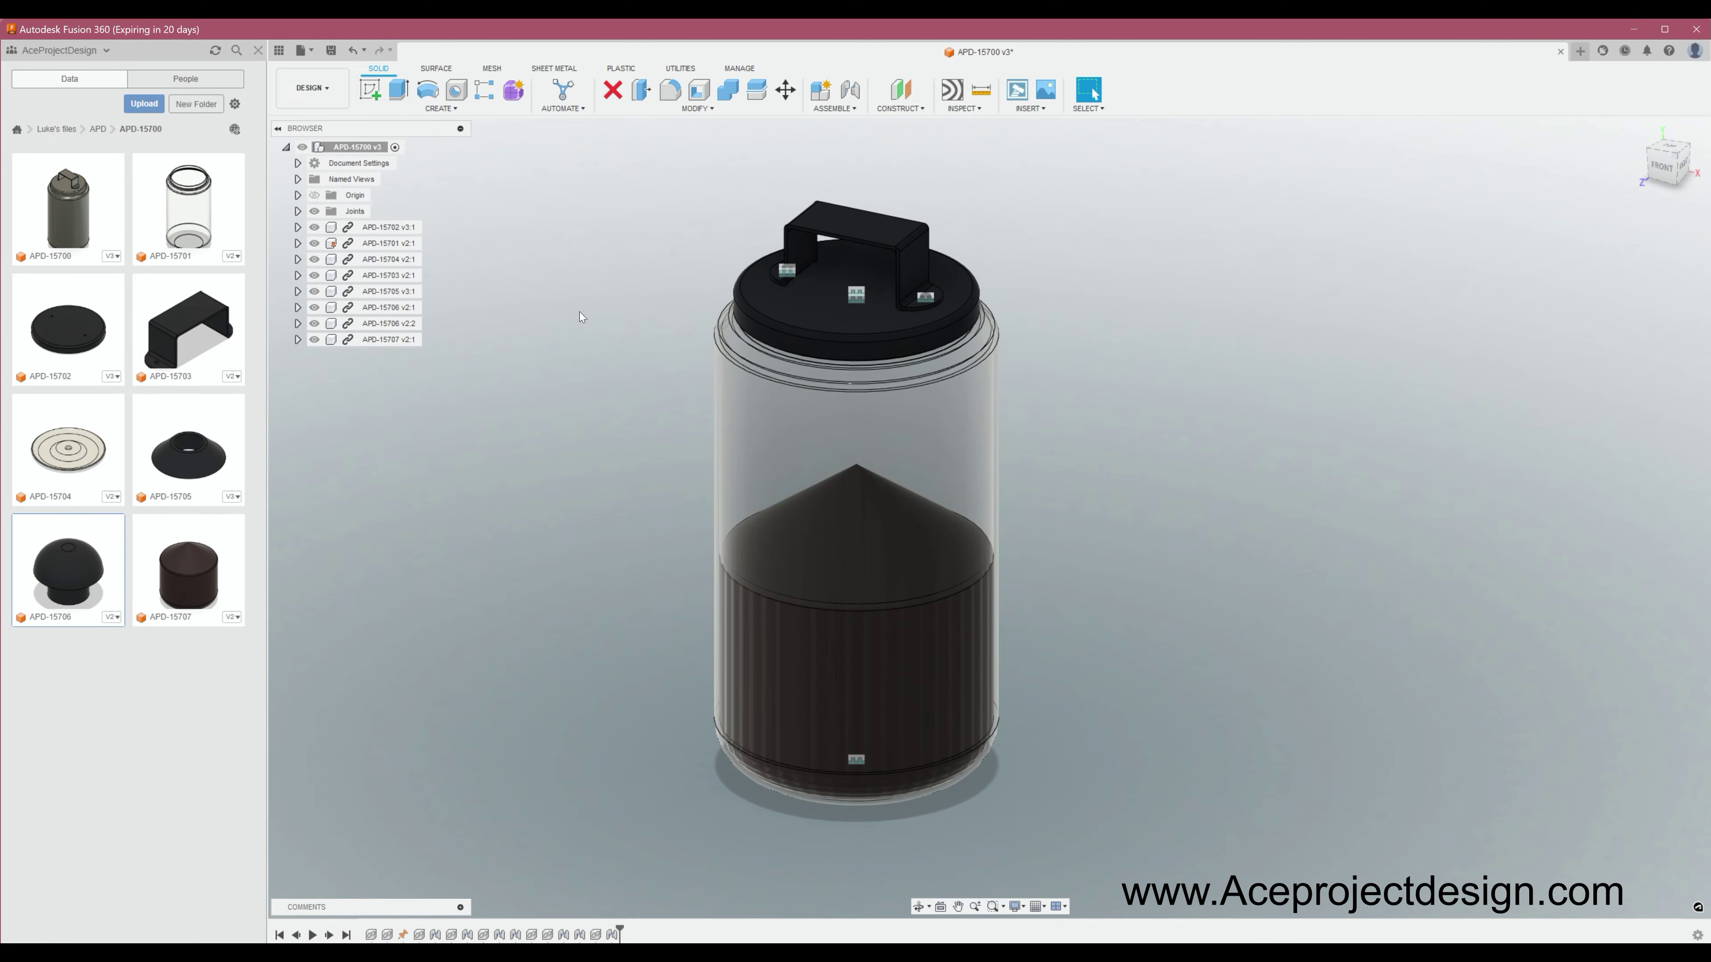
{"action": "left_click", "coordinate": [312, 88]}
{"action": "left_click", "coordinate": [315, 152]}
{"action": "left_click", "coordinate": [493, 90]}
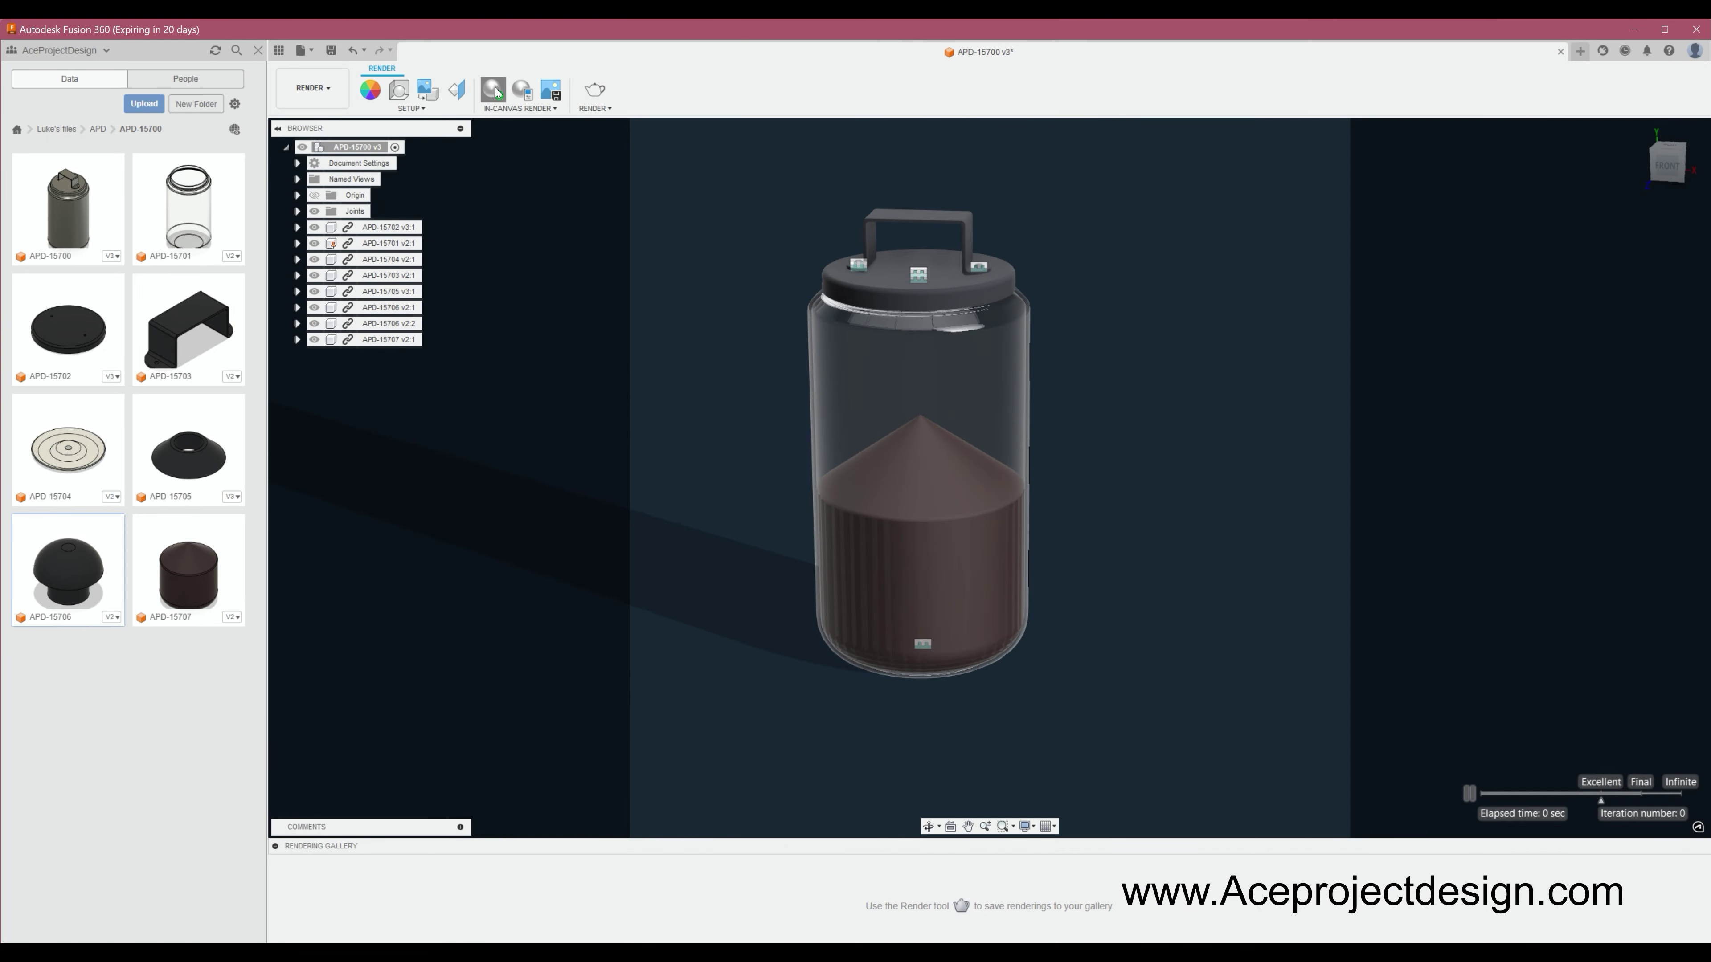